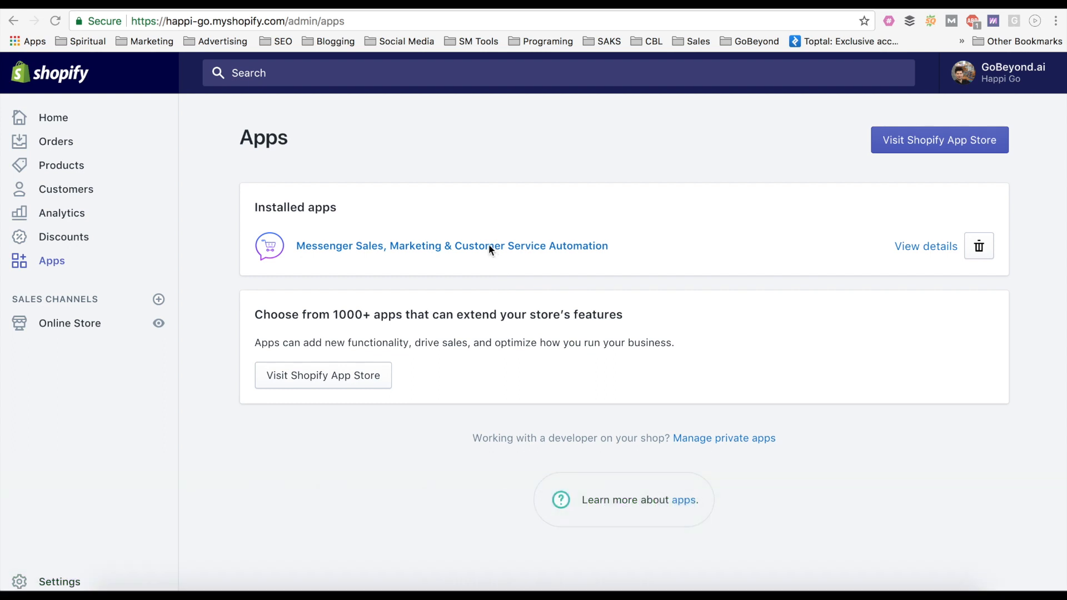
# Step: Open the Messenger Sales, Marketing & Customer Service Automation app and review the dashboard's total, sales, customer service, email leads, time saved and open rate metrics
pyautogui.click(477, 252)
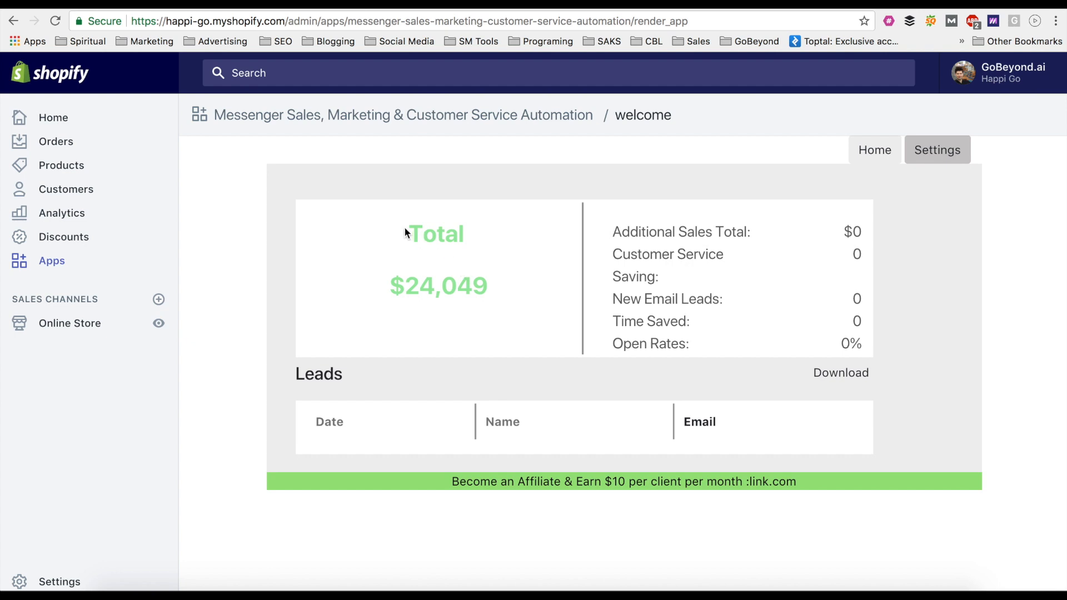
pyautogui.moveTo(407, 229); pyautogui.dragTo(501, 293)
pyautogui.click(501, 294)
pyautogui.moveTo(614, 236); pyautogui.dragTo(747, 236)
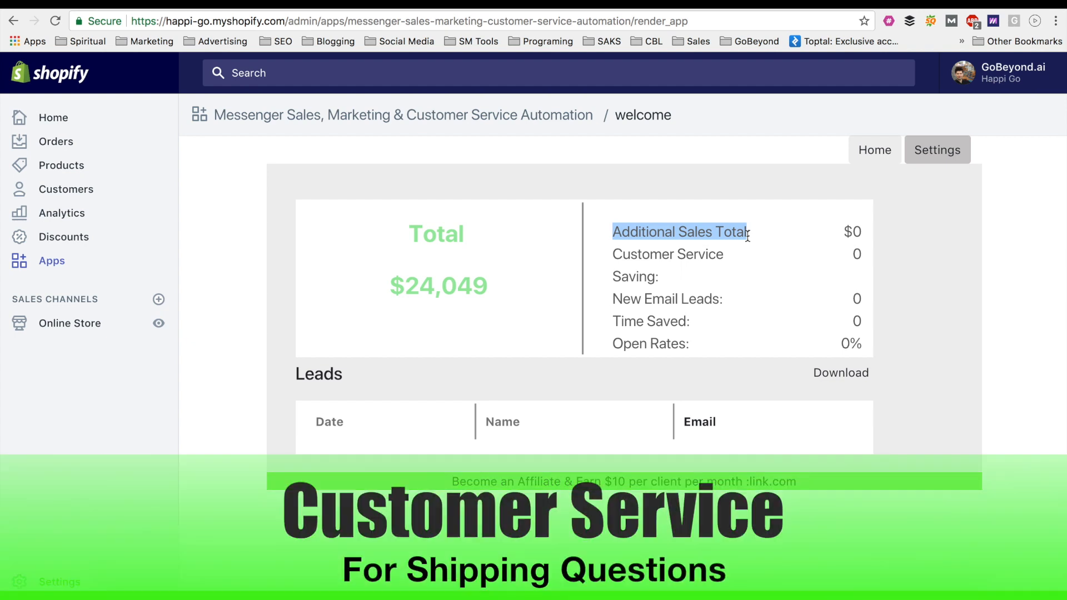
pyautogui.click(680, 257)
pyautogui.moveTo(611, 256); pyautogui.dragTo(724, 255)
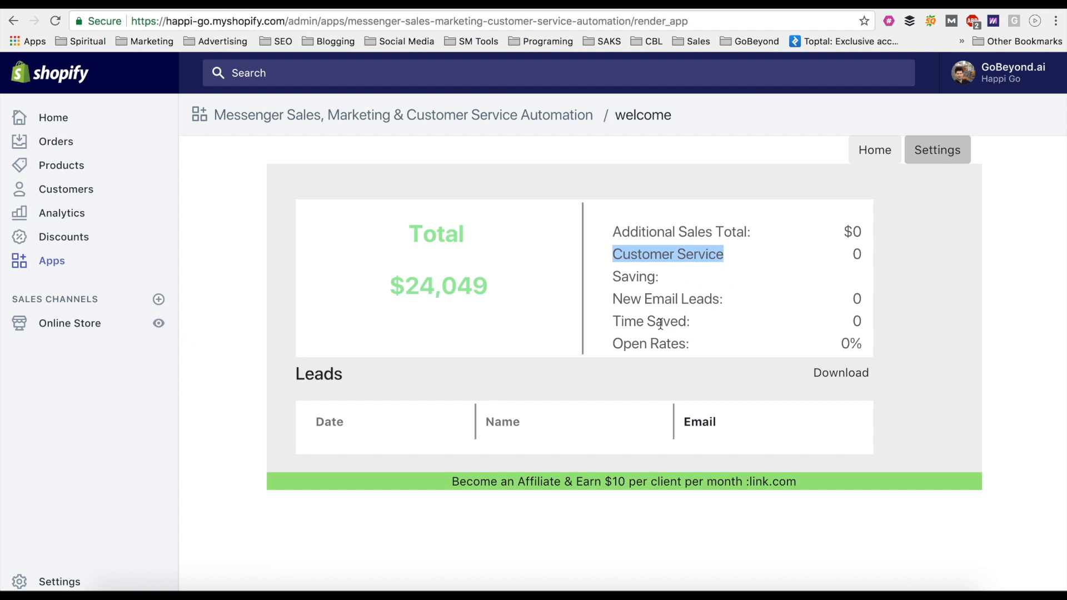
pyautogui.moveTo(612, 322); pyautogui.dragTo(690, 325)
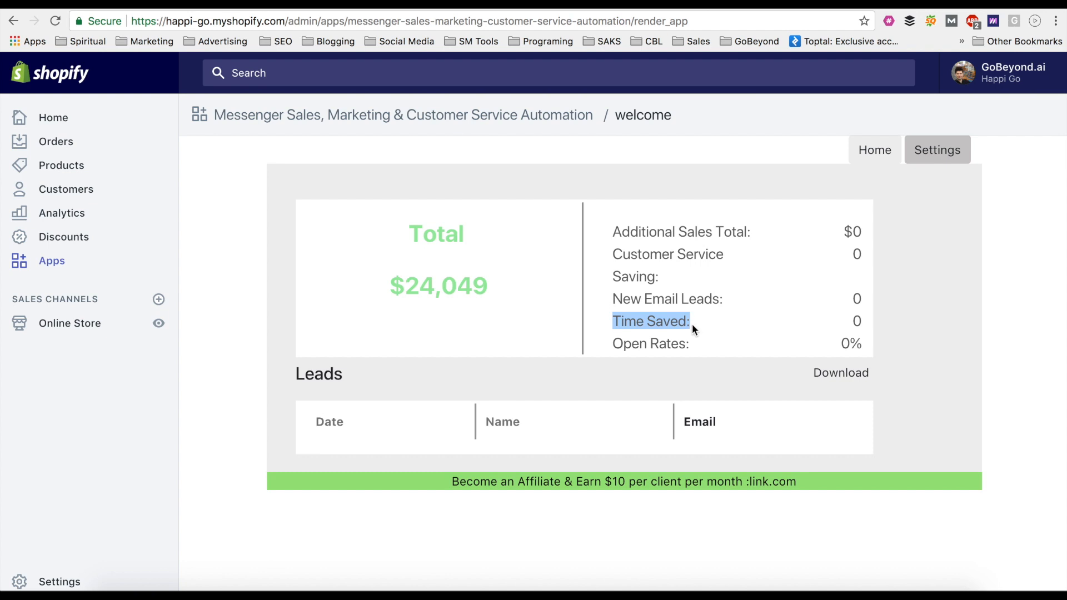
pyautogui.click(695, 328)
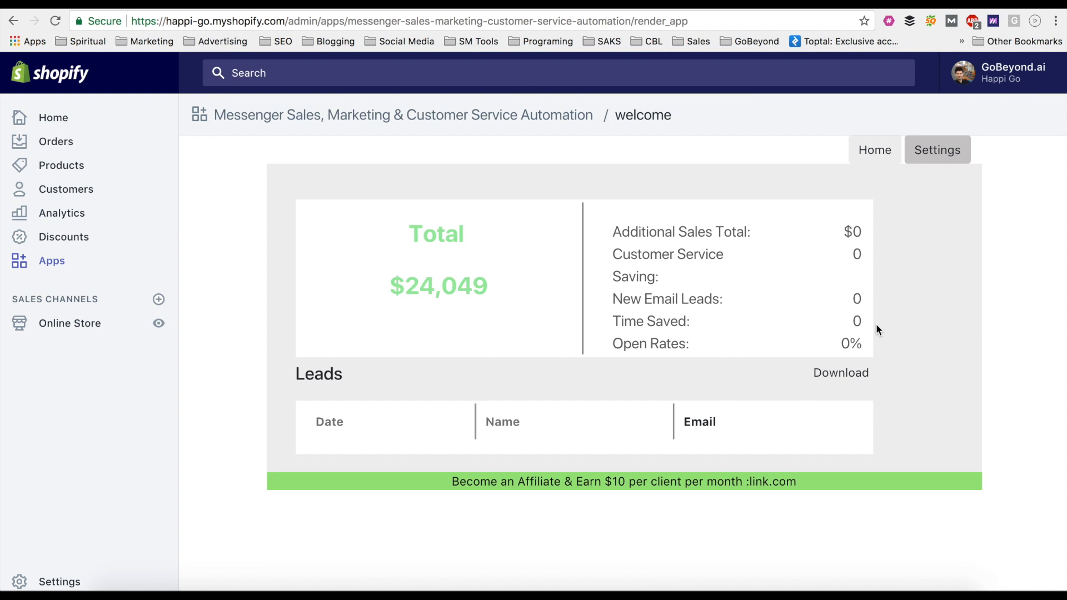
pyautogui.doubleClick(700, 299)
pyautogui.click(687, 315)
pyautogui.moveTo(613, 344); pyautogui.dragTo(704, 349)
pyautogui.click(705, 347)
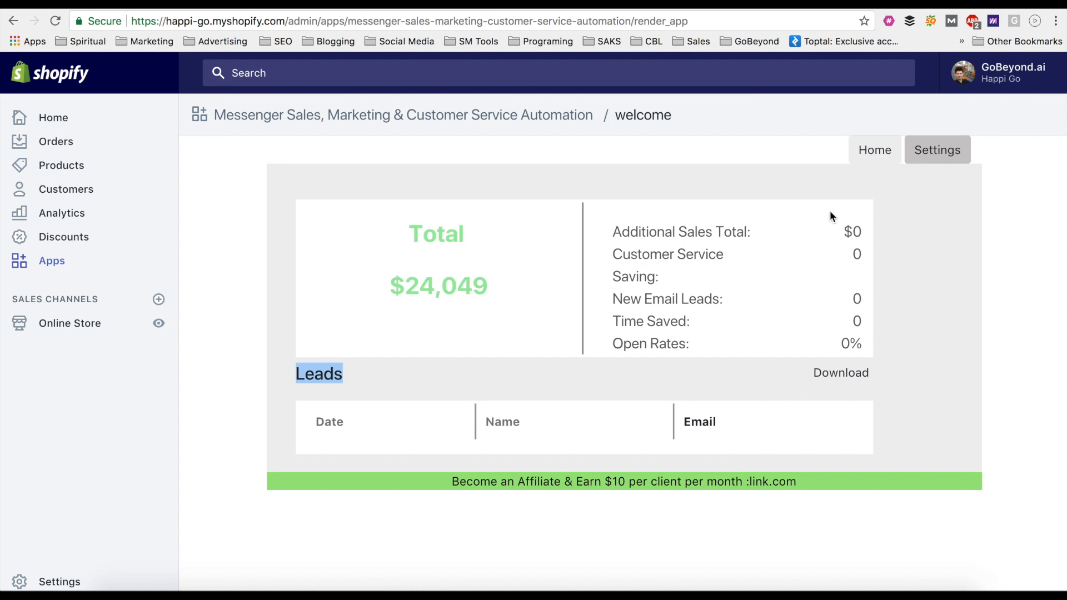
# Step: Upload GoBeyondAdvert.jpg as the store logo in the messenger app's settings
pyautogui.click(939, 155)
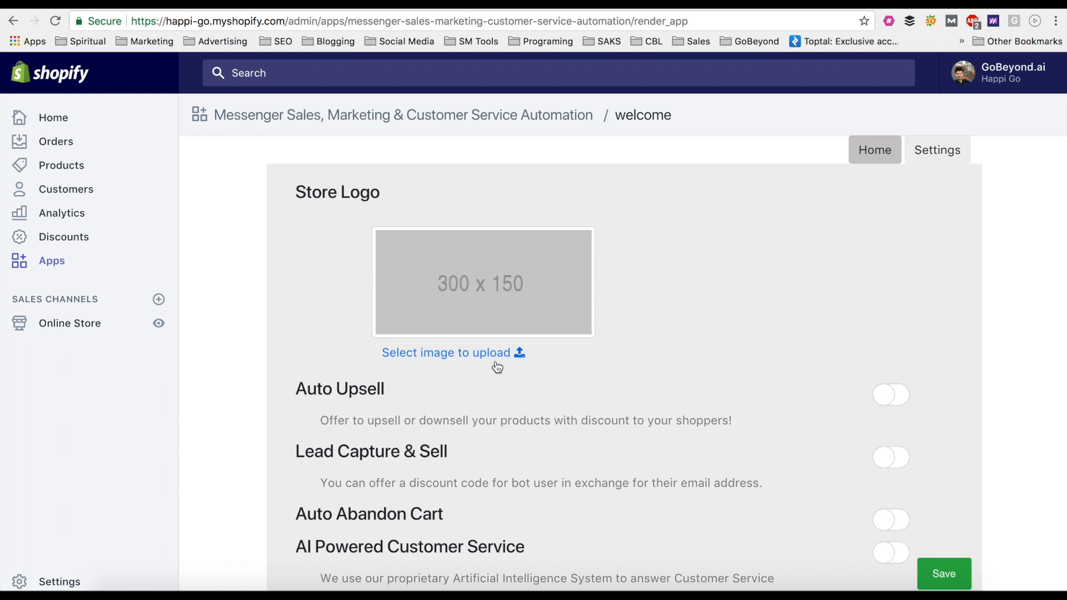
pyautogui.scroll(-2, 496, 364)
pyautogui.scroll(2, 423, 303)
pyautogui.click(460, 359)
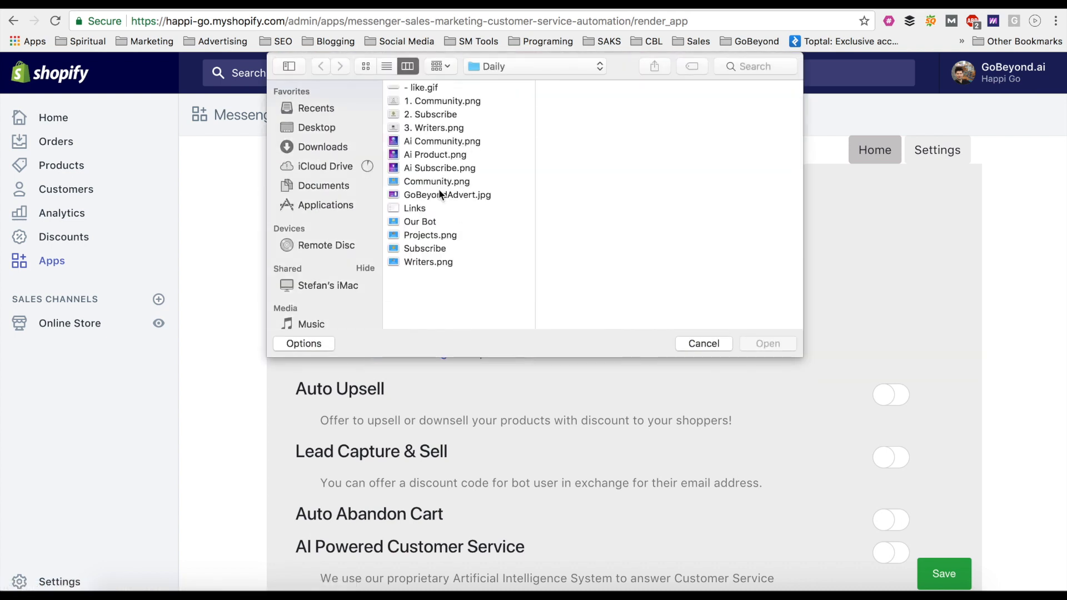
pyautogui.click(438, 195)
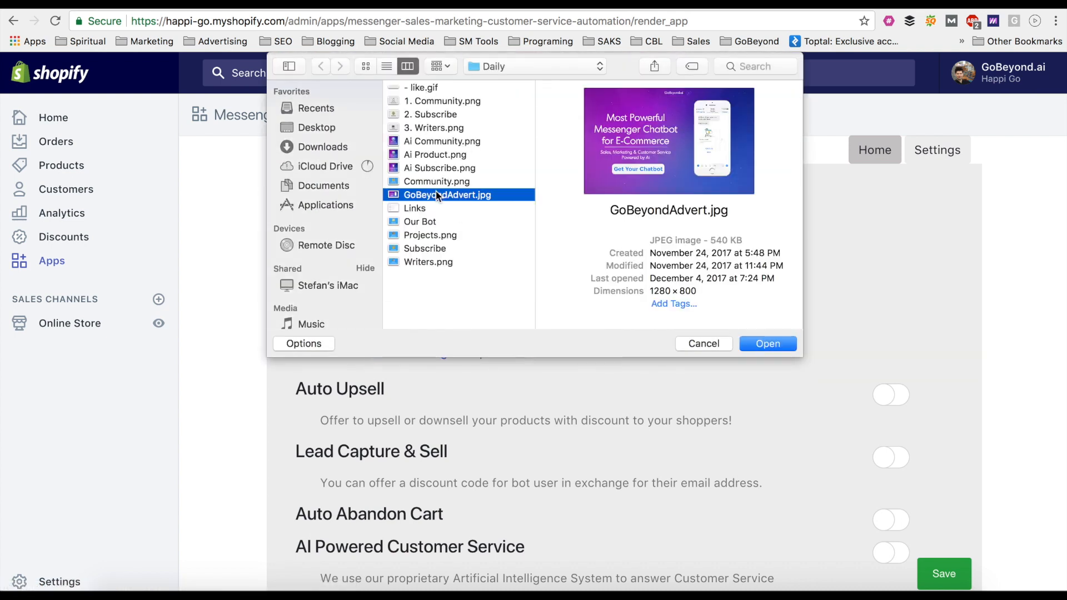
pyautogui.doubleClick(437, 195)
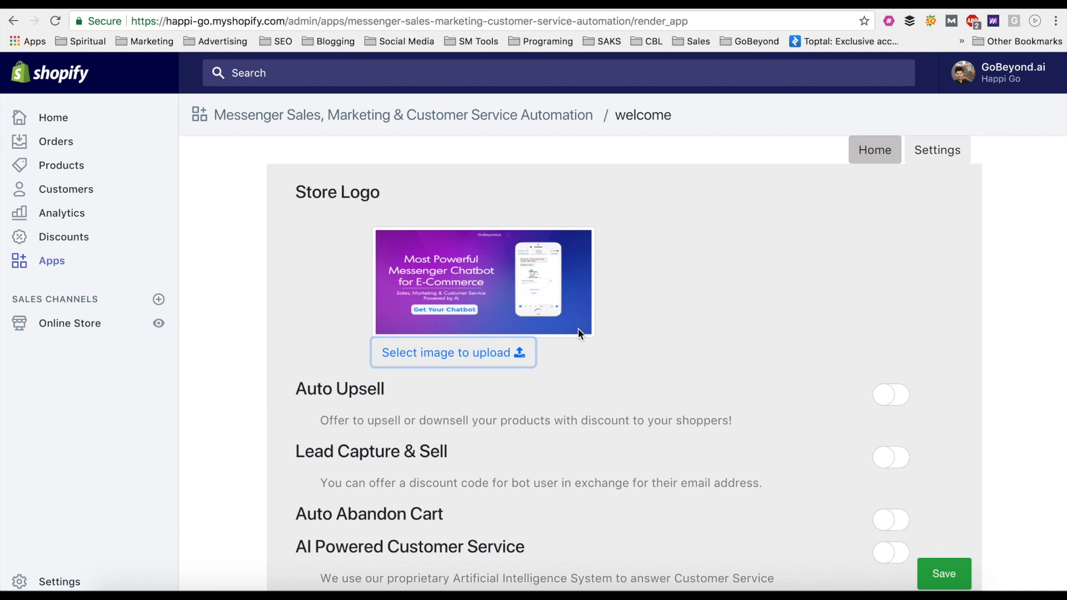
# Step: Enable Auto Upsell and bring its upsell and downsell item tables into view
pyautogui.scroll(-3, 673, 409)
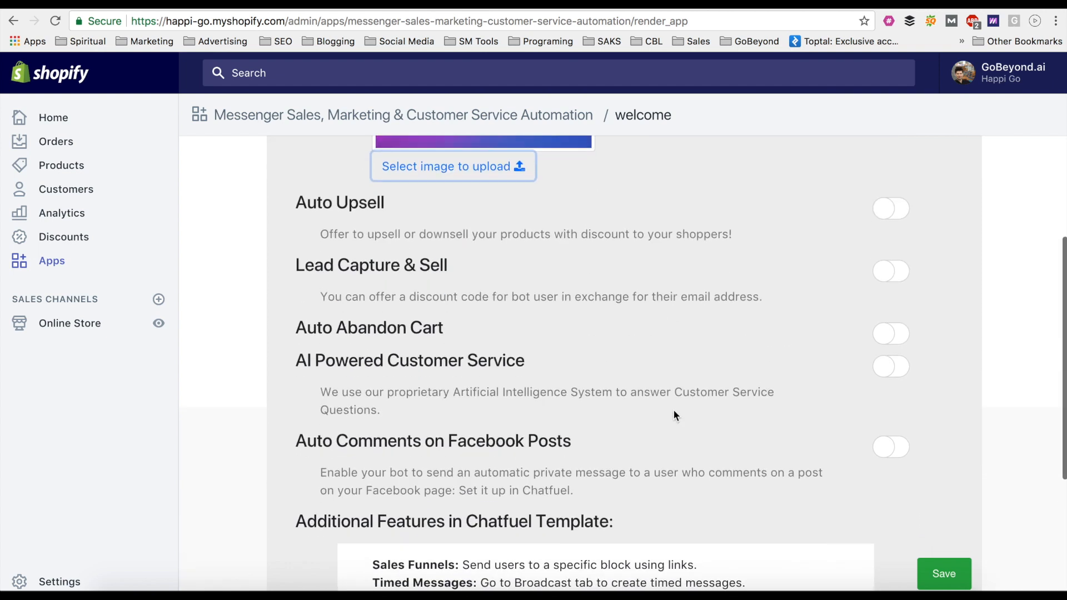
pyautogui.click(891, 209)
pyautogui.scroll(-2, 920, 341)
pyautogui.scroll(1, 921, 343)
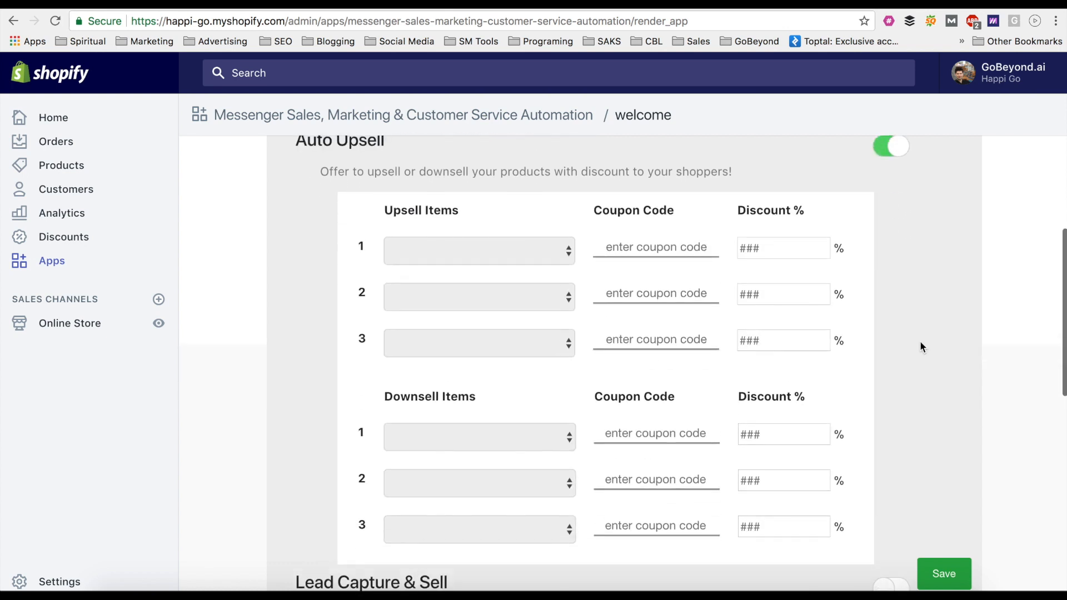
pyautogui.scroll(-1, 921, 342)
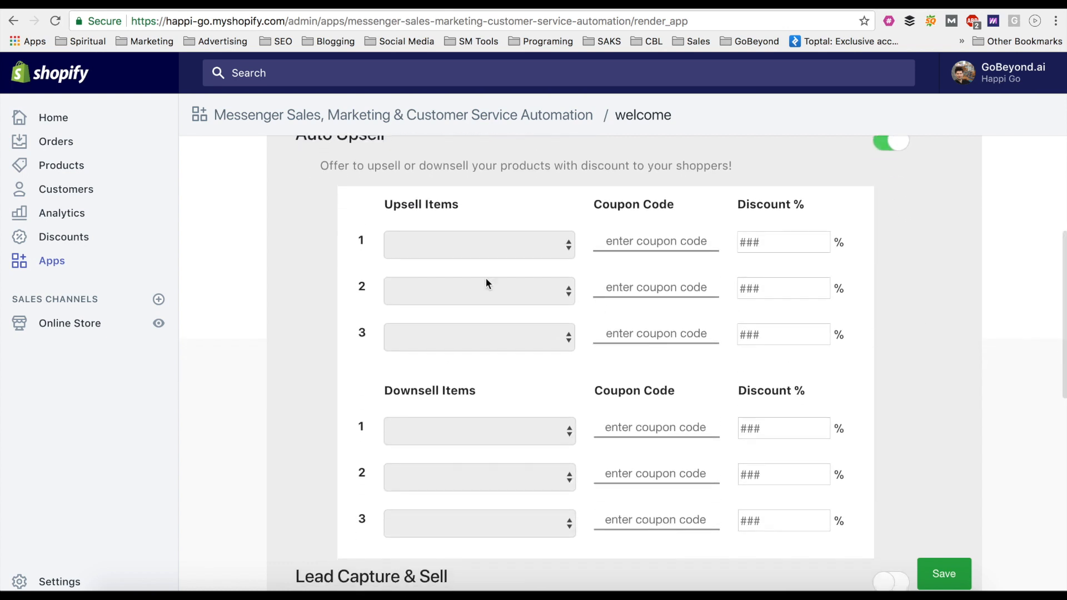
# Step: Set upsell items 1 to 3 to Chef Micro Cooker Small 2776, Culligan WHR-140 Replacement Shower Filter Cartridge and Digital Body Weight Bathroom Scale
pyautogui.click(555, 251)
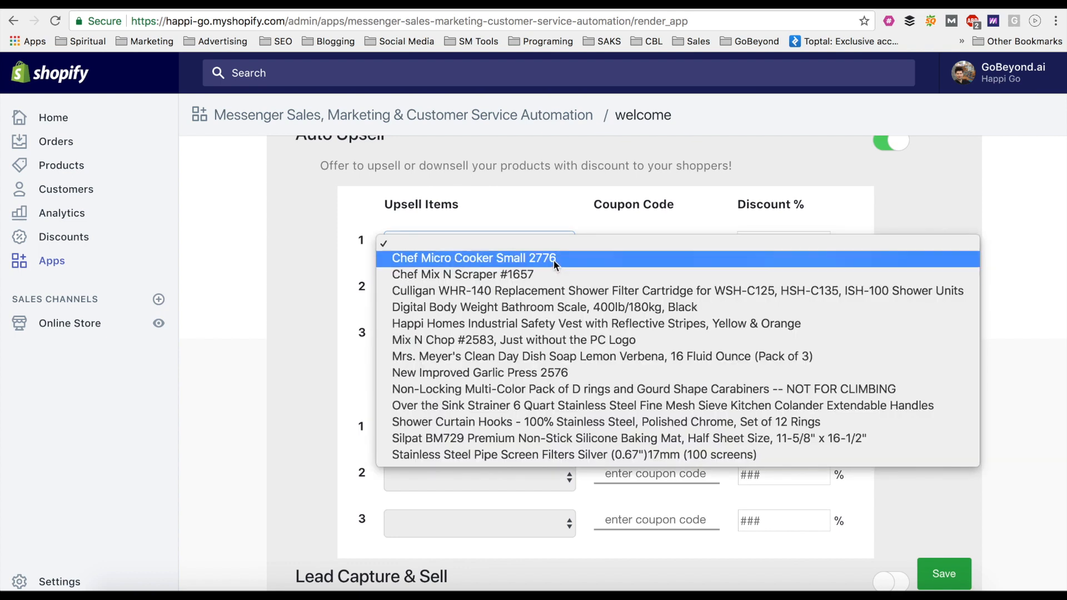
pyautogui.click(554, 258)
pyautogui.click(560, 294)
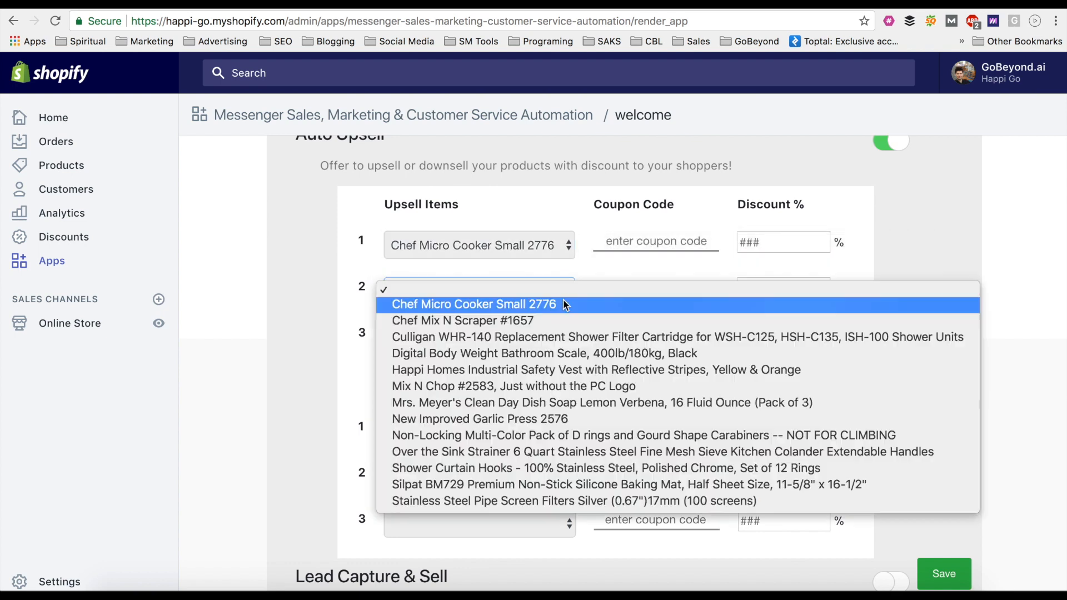
pyautogui.click(562, 336)
pyautogui.click(563, 332)
pyautogui.click(559, 400)
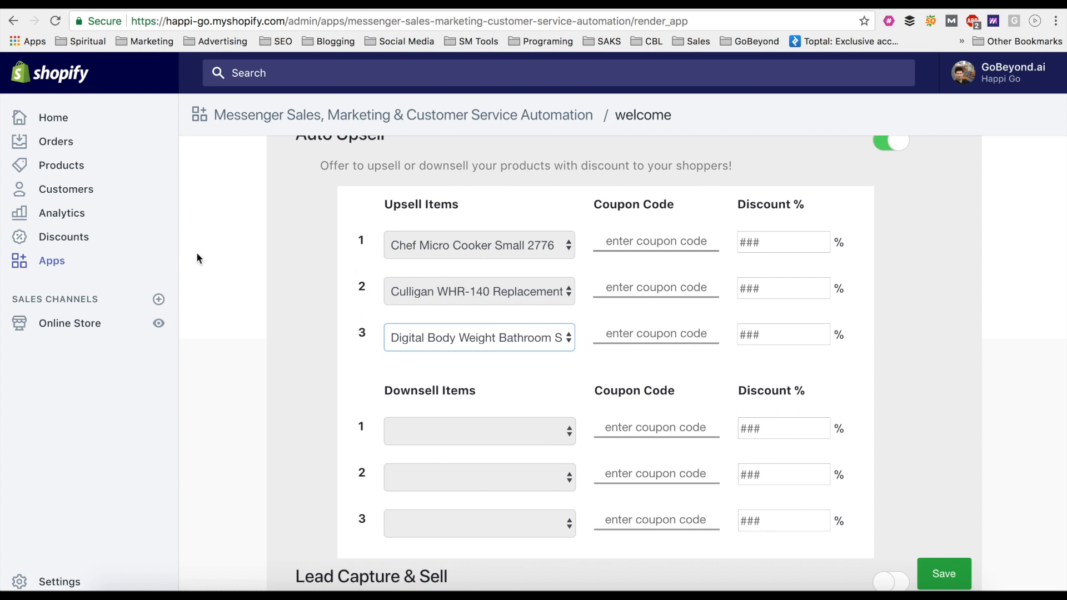
# Step: Open the store's Discounts page in a new browser tab and switch to it
pyautogui.rightClick(77, 240)
pyautogui.click(95, 241)
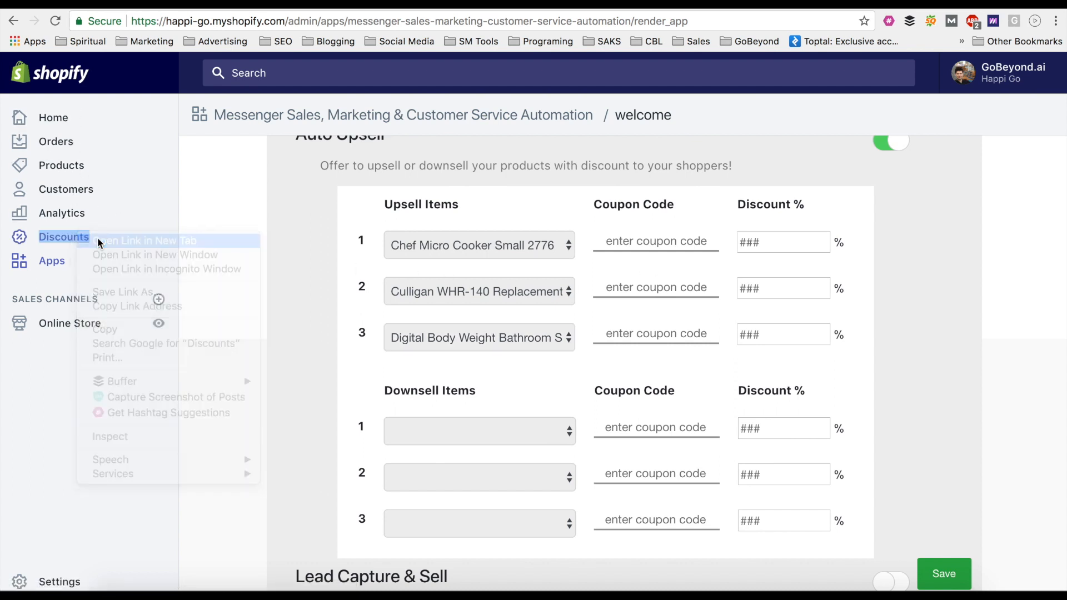
pyautogui.click(424, 8)
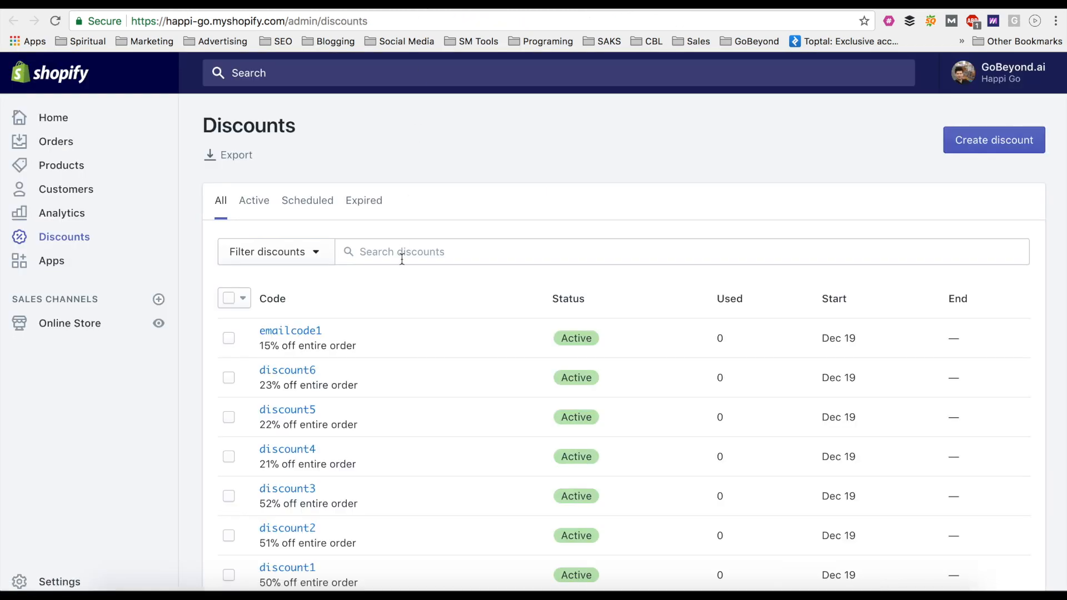
# Step: Start a new discount with the code Upsell1 and a percentage discount value of 15%
pyautogui.click(1025, 139)
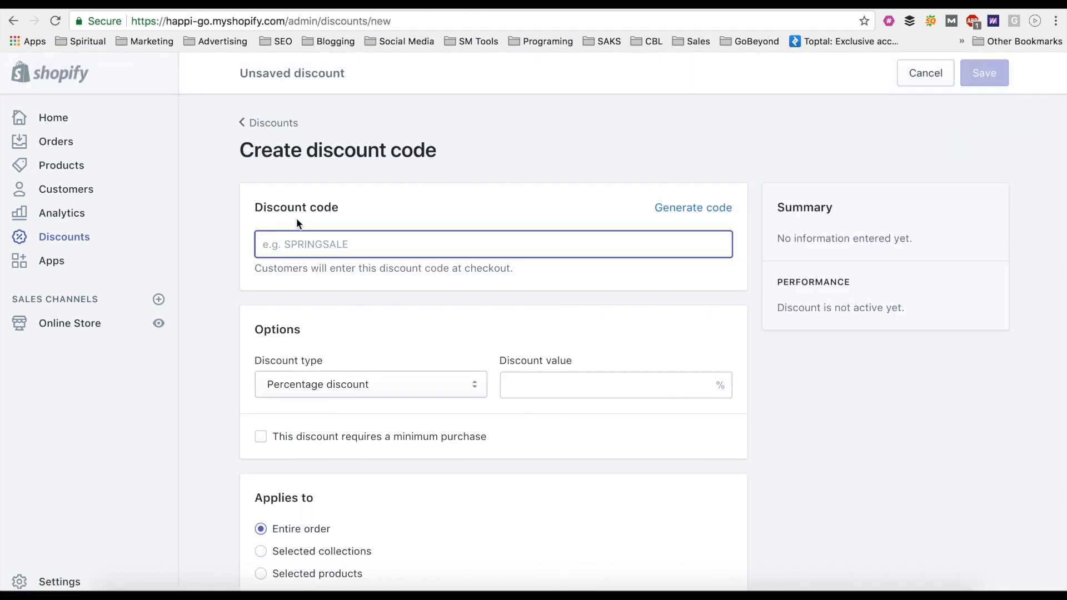
pyautogui.write('Up')
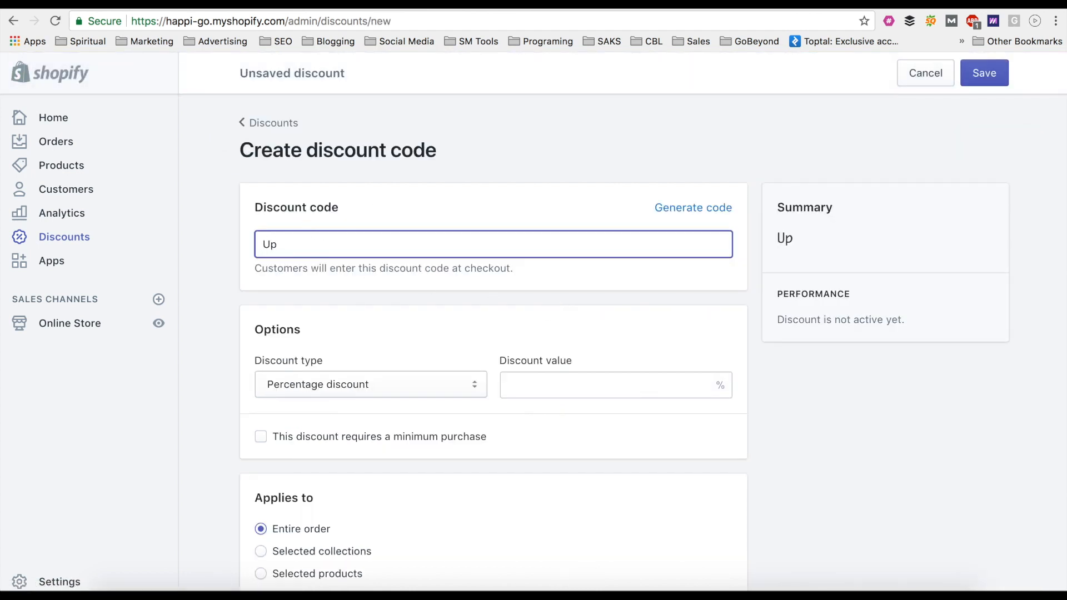
pyautogui.write('sell1')
pyautogui.click(537, 383)
pyautogui.write('1')
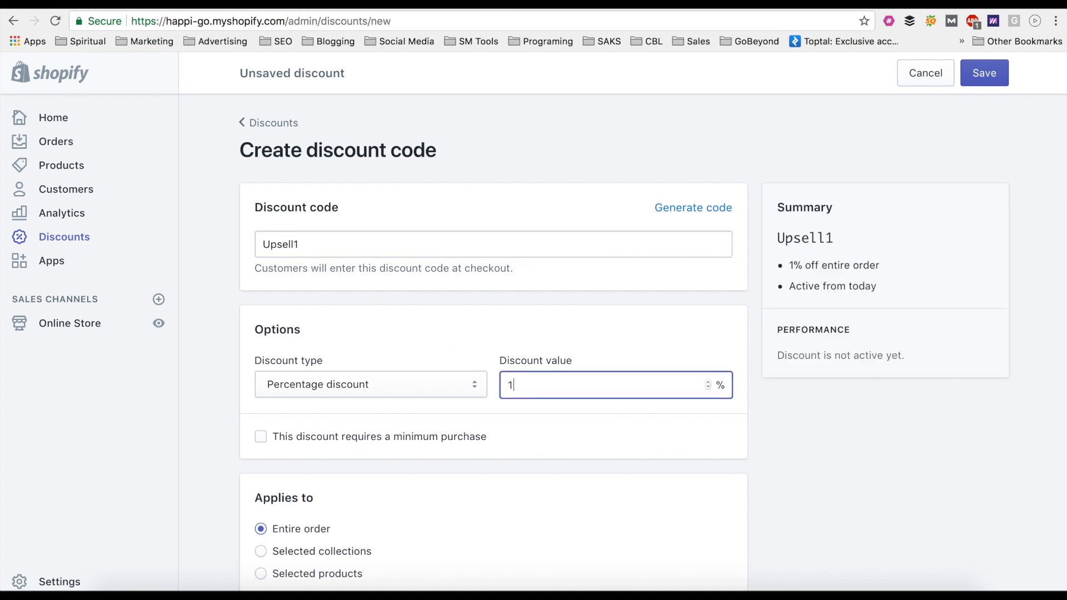
pyautogui.write('5')
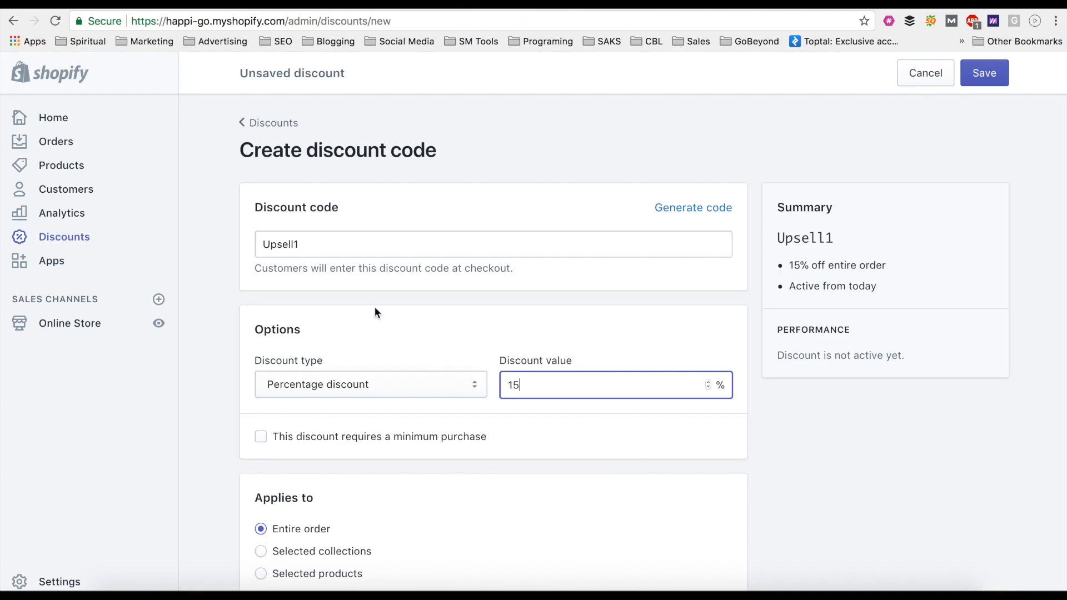
# Step: Limit the discount to selected products and add Chef Micro Cooker Small 2776, matching the first upsell item in the messenger app
pyautogui.scroll(-5, 487, 420)
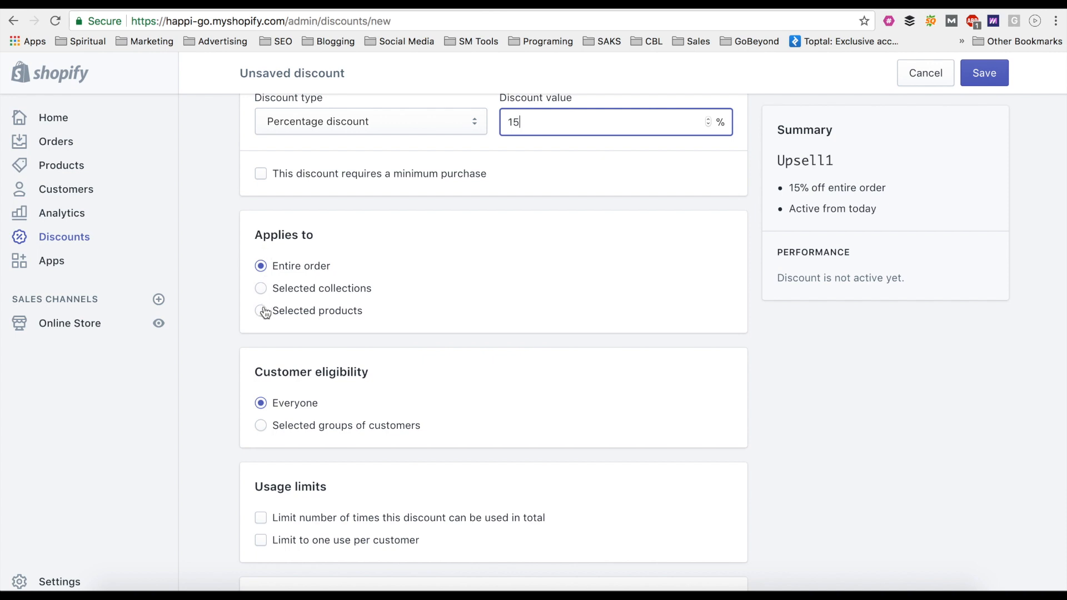
pyautogui.scroll(-1, 321, 392)
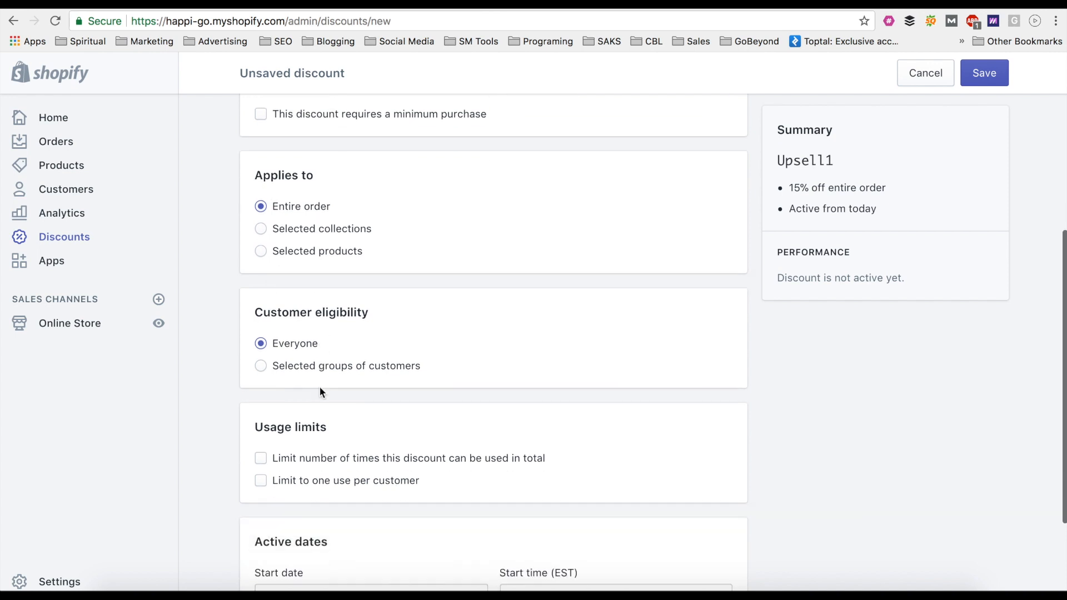
pyautogui.click(264, 252)
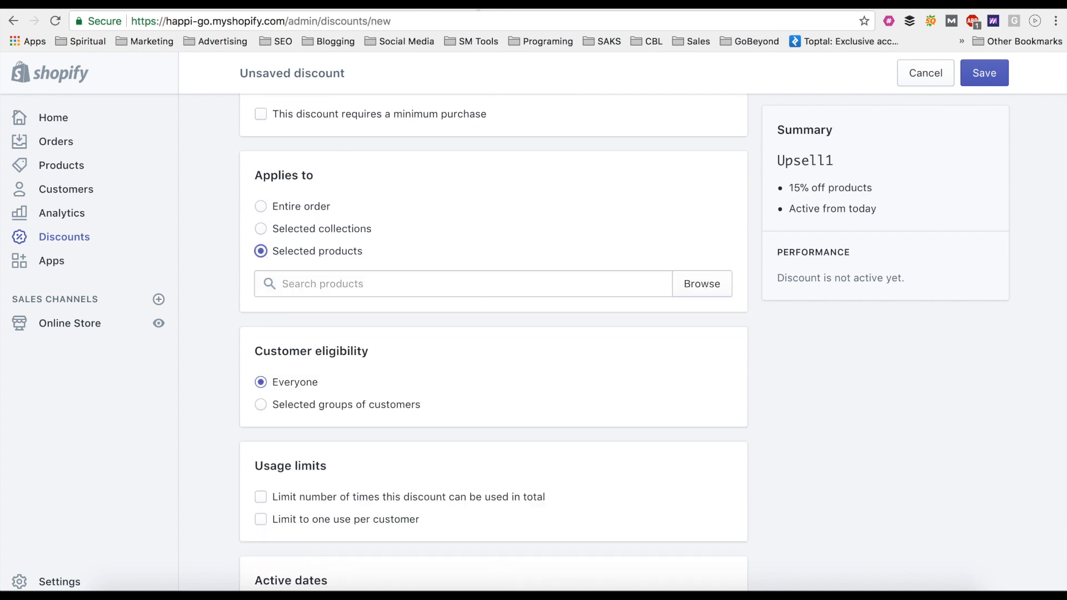
pyautogui.click(323, 5)
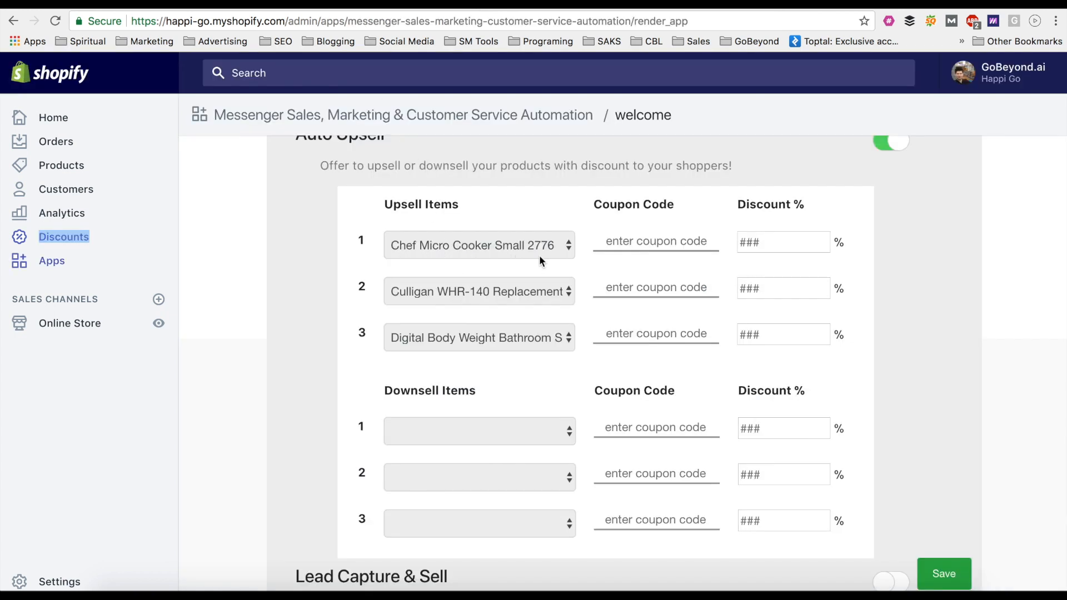
pyautogui.click(468, 4)
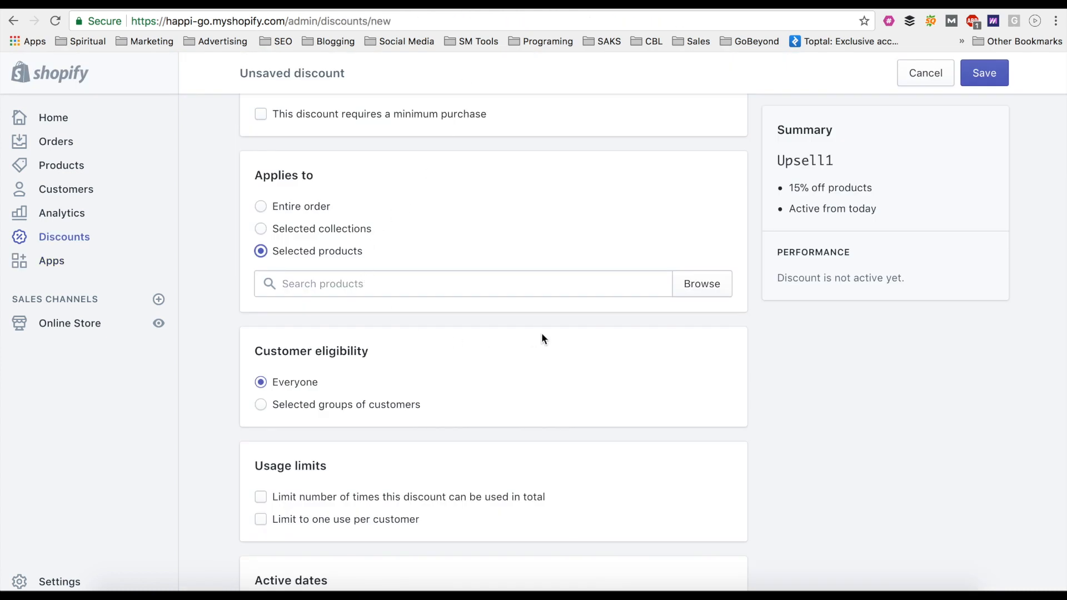
pyautogui.click(429, 282)
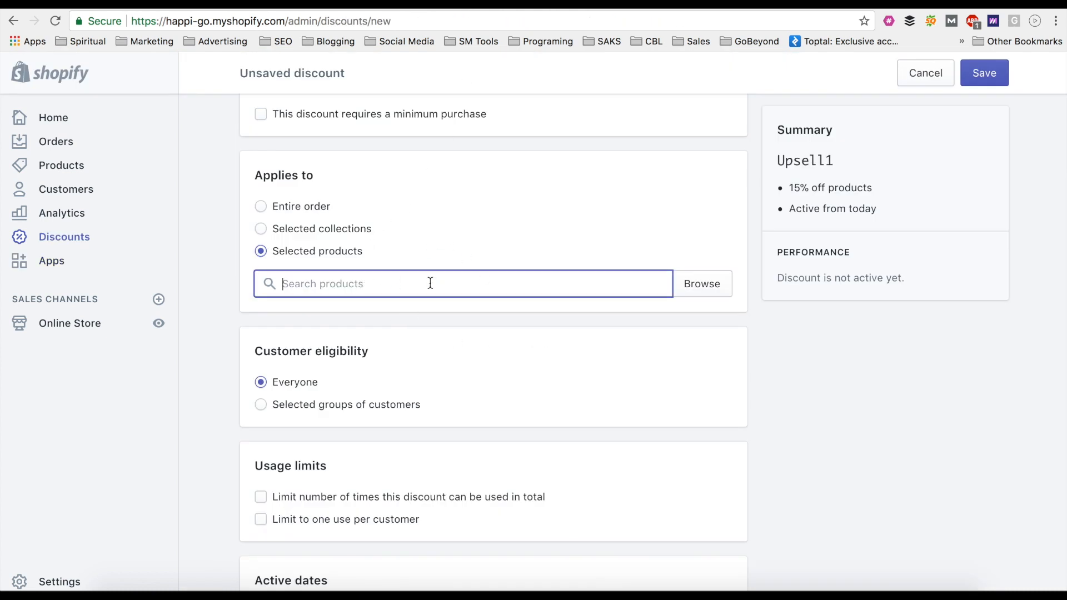
pyautogui.click(699, 282)
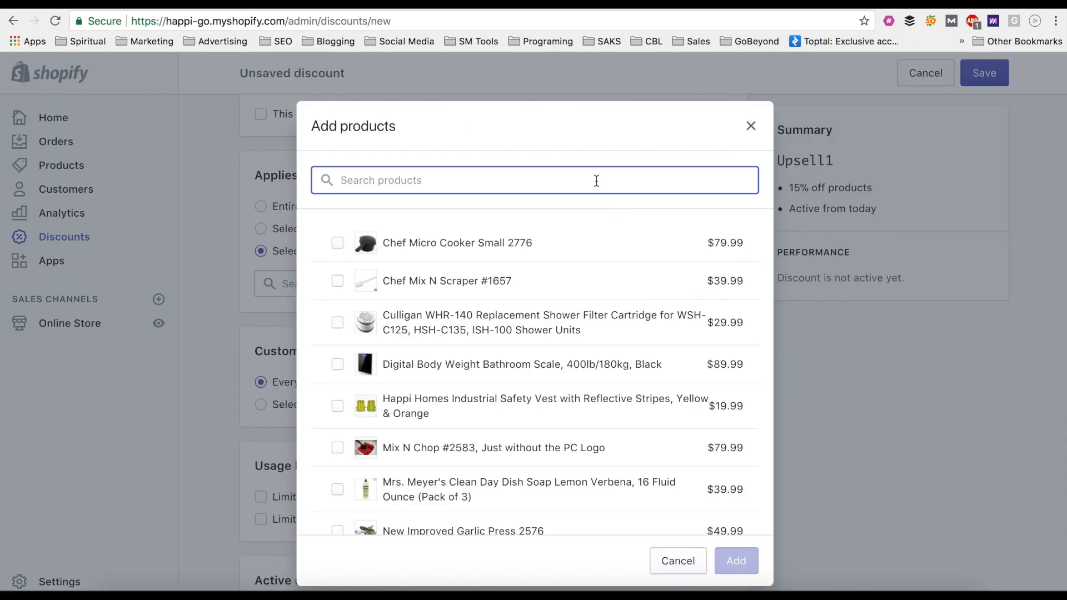
pyautogui.click(542, 256)
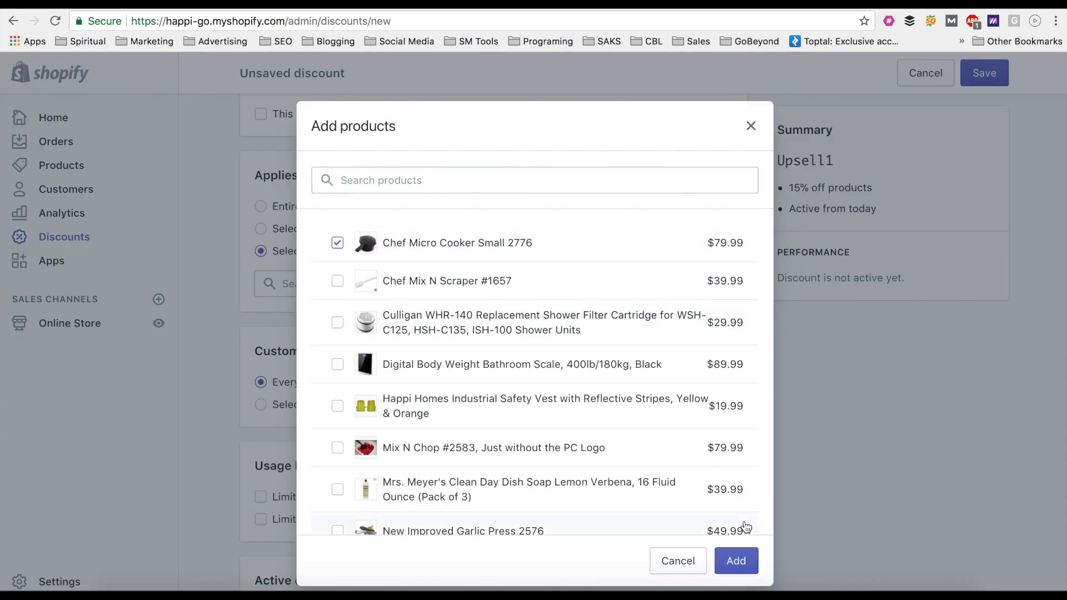
pyautogui.click(737, 561)
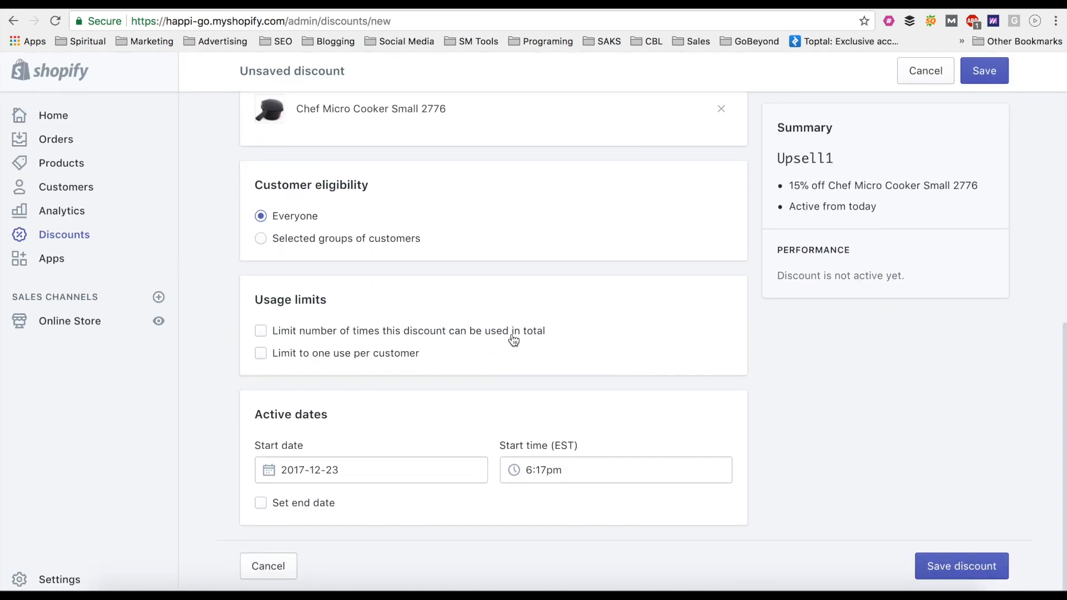
# Step: Copy the discount code Upsell1 from its field and save the new discount
pyautogui.scroll(7, 514, 340)
pyautogui.scroll(3, 514, 340)
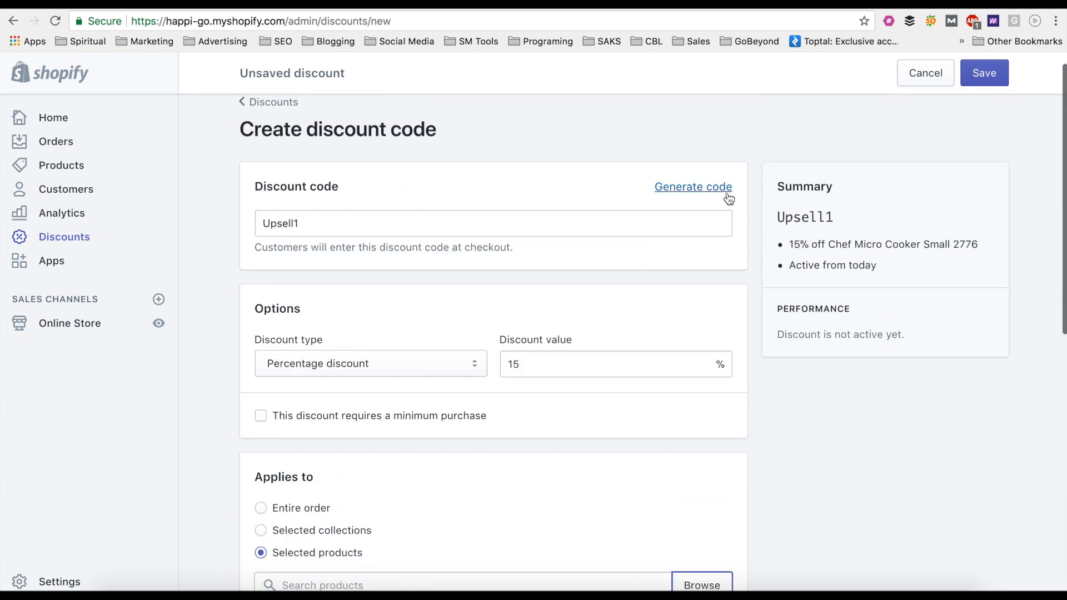
pyautogui.moveTo(835, 218); pyautogui.dragTo(776, 218)
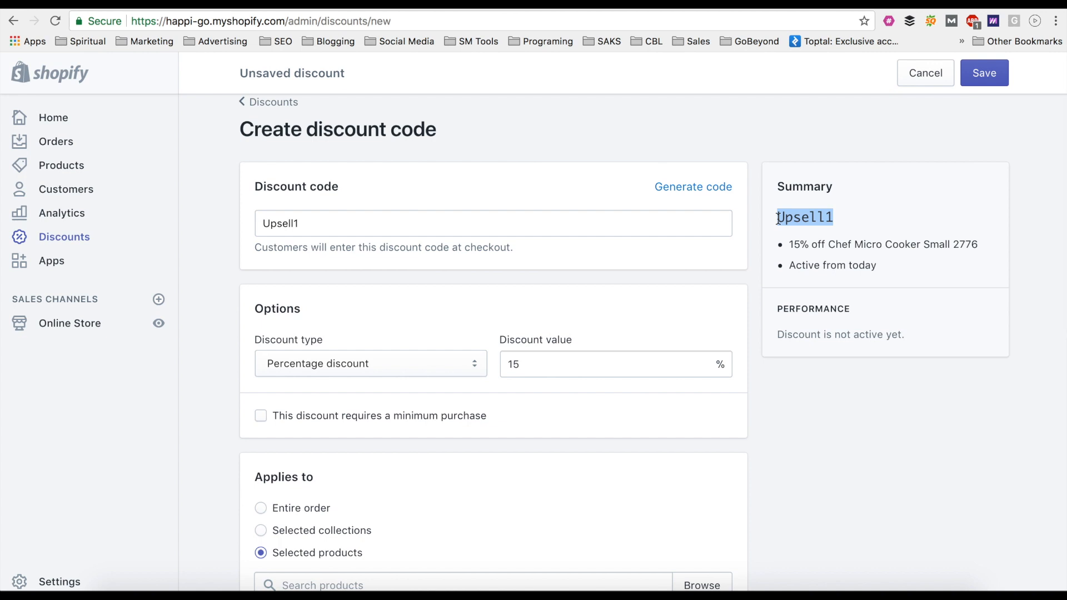
pyautogui.doubleClick(291, 228)
pyautogui.hotkey('ctrl', 'c')
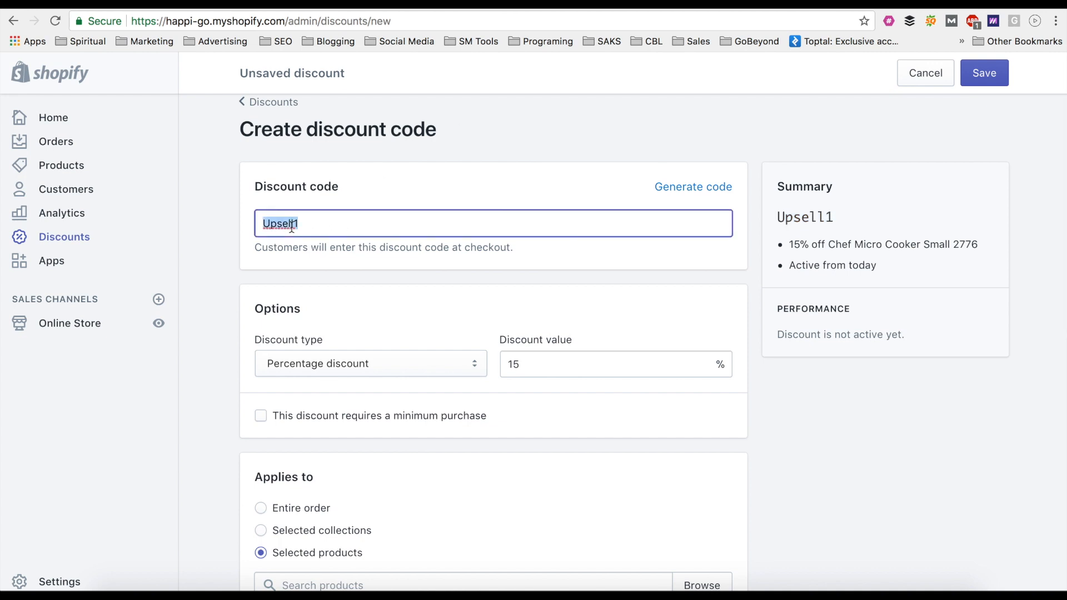
pyautogui.click(982, 82)
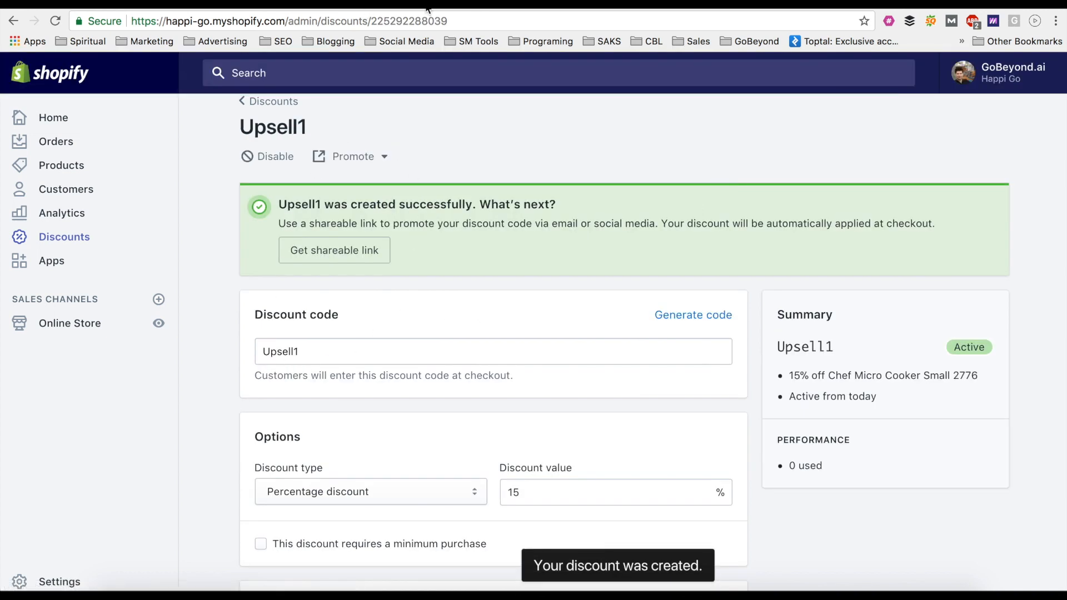
# Step: Switch back to the messenger app page and give the first upsell item the coupon code Upsell1 and a 15% discount
pyautogui.click(353, 4)
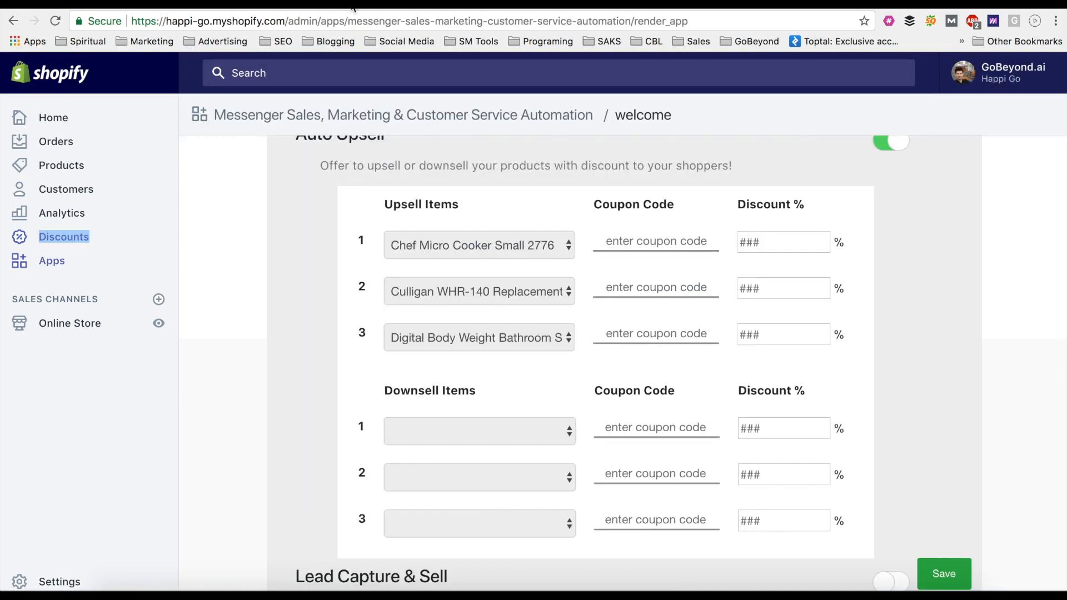
pyautogui.click(641, 247)
pyautogui.write('Upsell1')
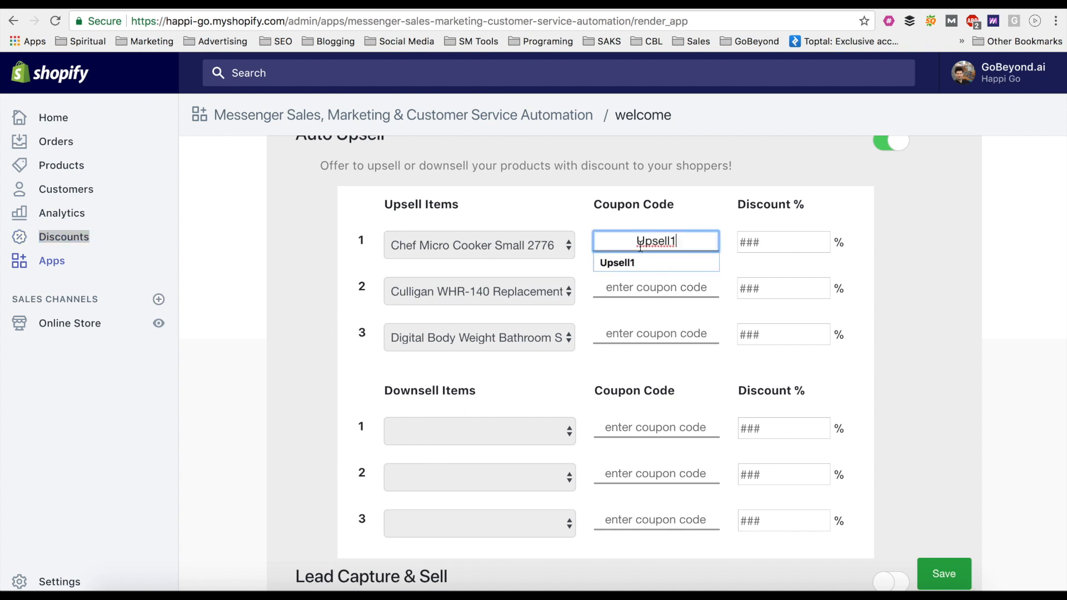
pyautogui.click(690, 264)
pyautogui.click(773, 253)
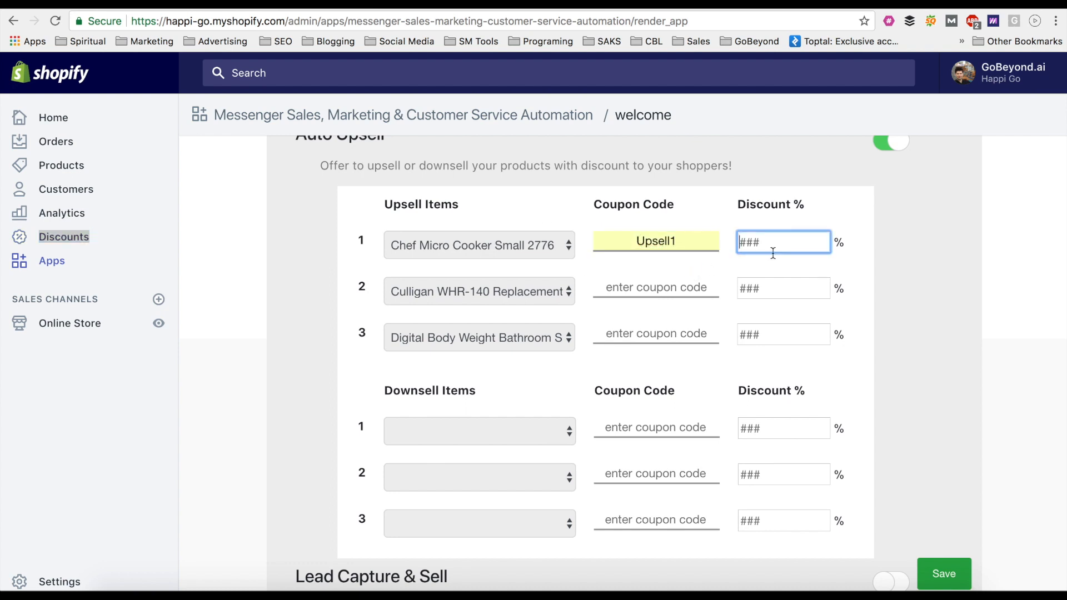
pyautogui.write('15')
pyautogui.click(774, 265)
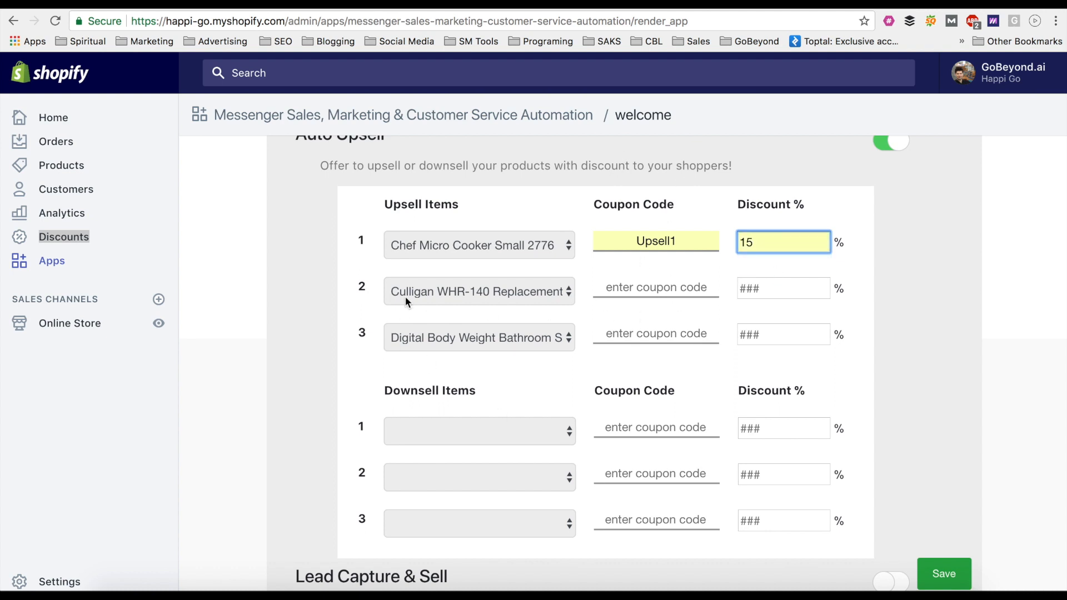
# Step: Choose Mix N Chop #2583, Just without the PC Logo as the first downsell item
pyautogui.scroll(3, 406, 295)
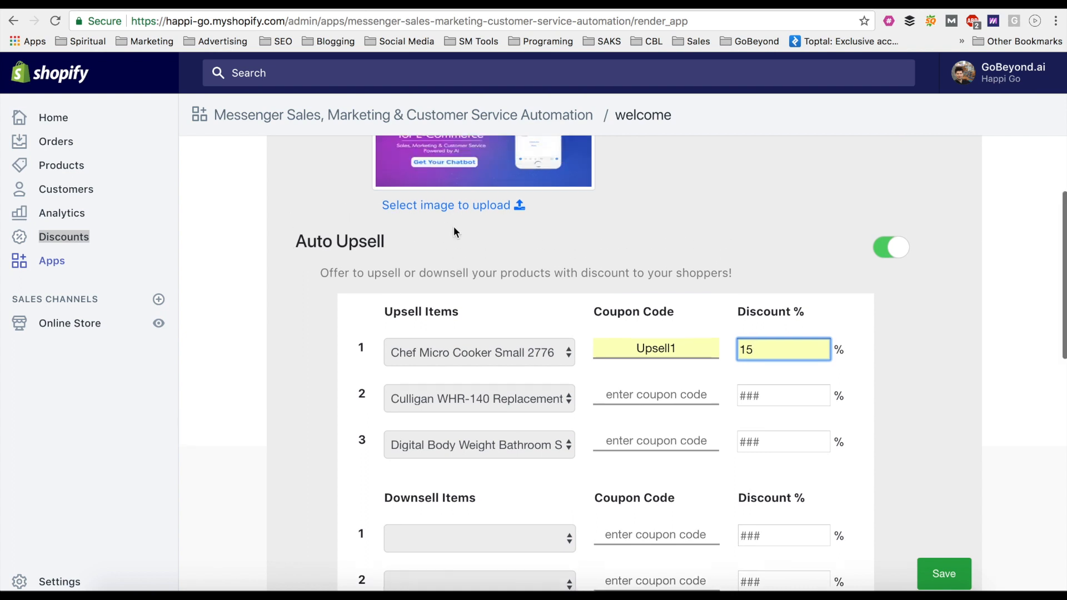
pyautogui.scroll(-2, 454, 228)
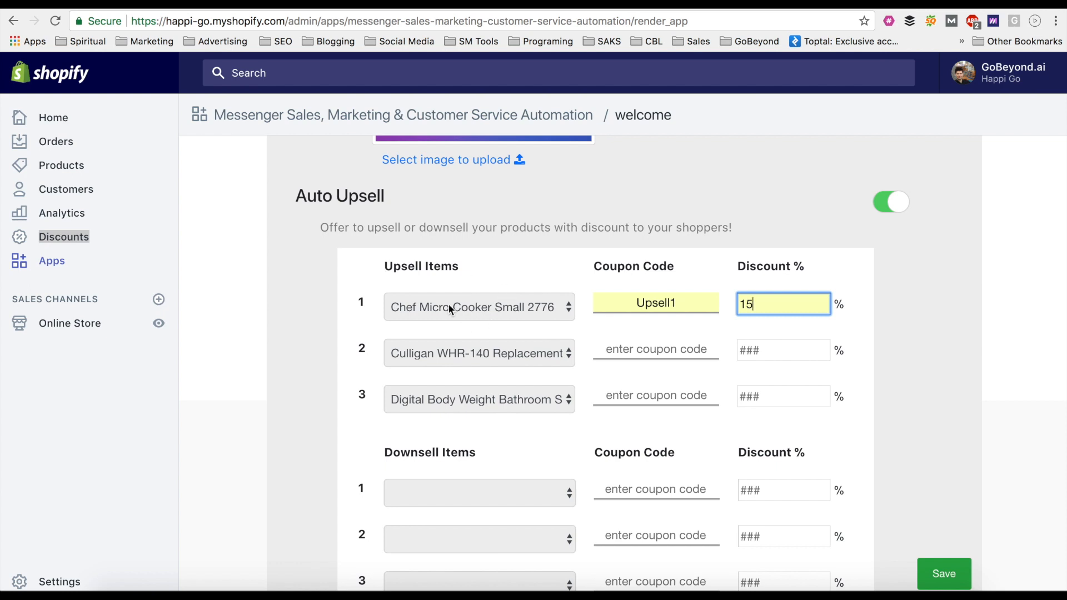
pyautogui.scroll(-1, 466, 311)
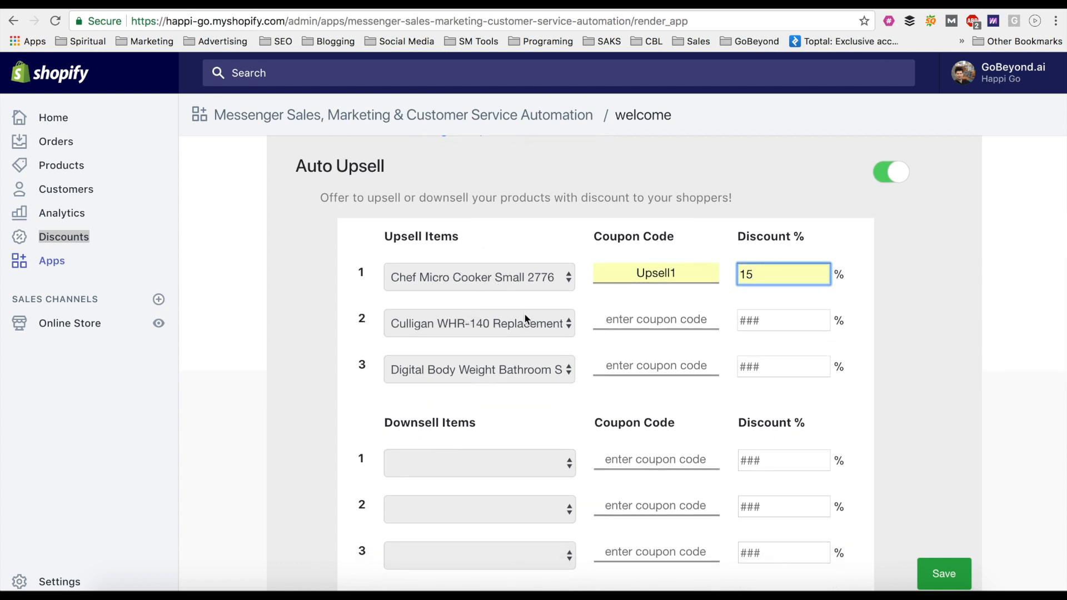
pyautogui.scroll(-2, 525, 320)
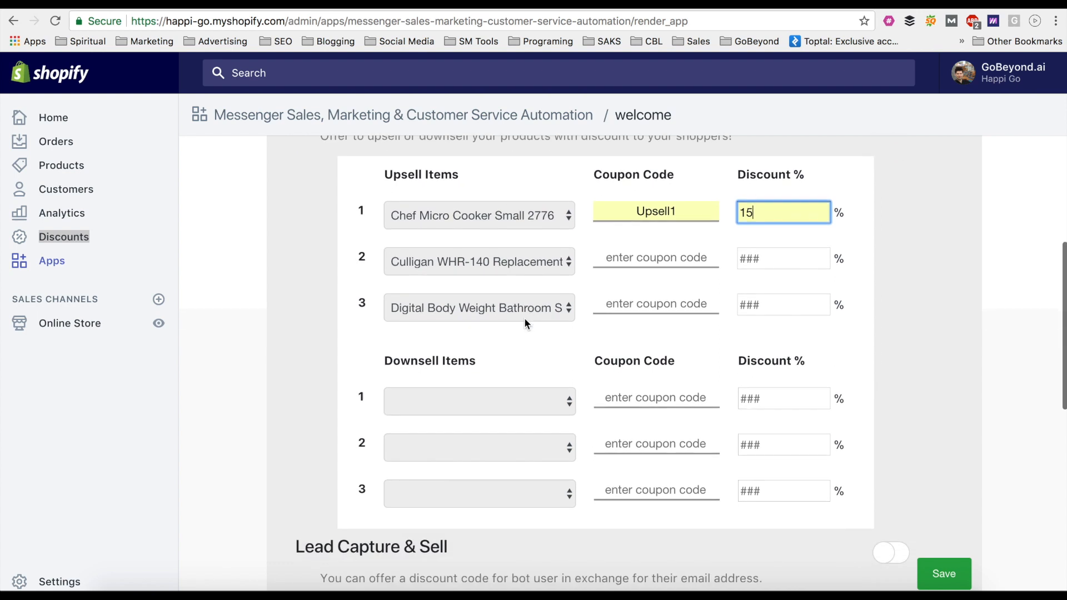
pyautogui.click(466, 399)
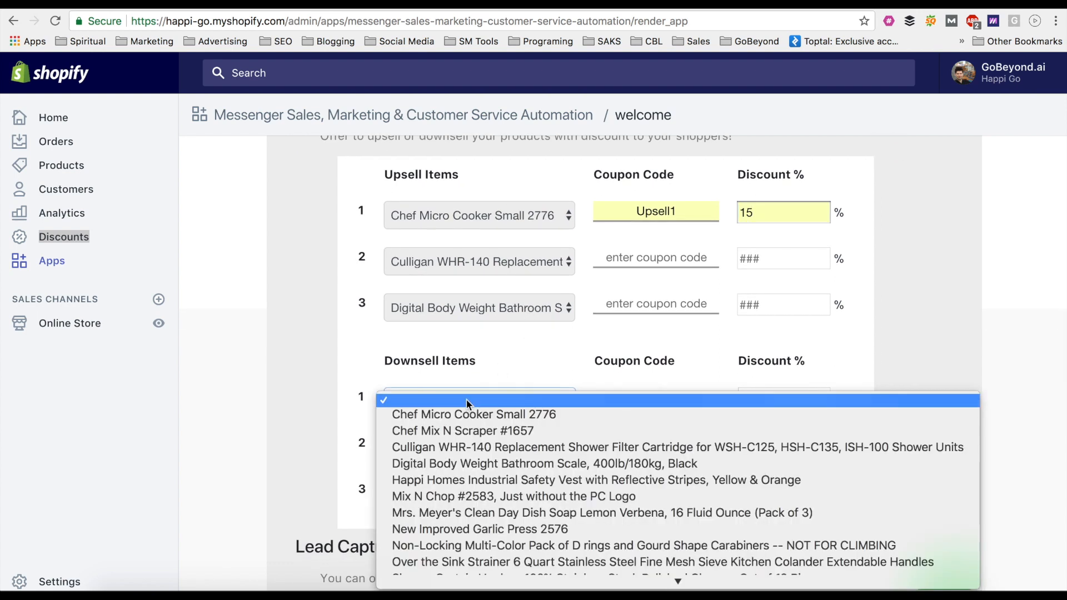
pyautogui.click(469, 496)
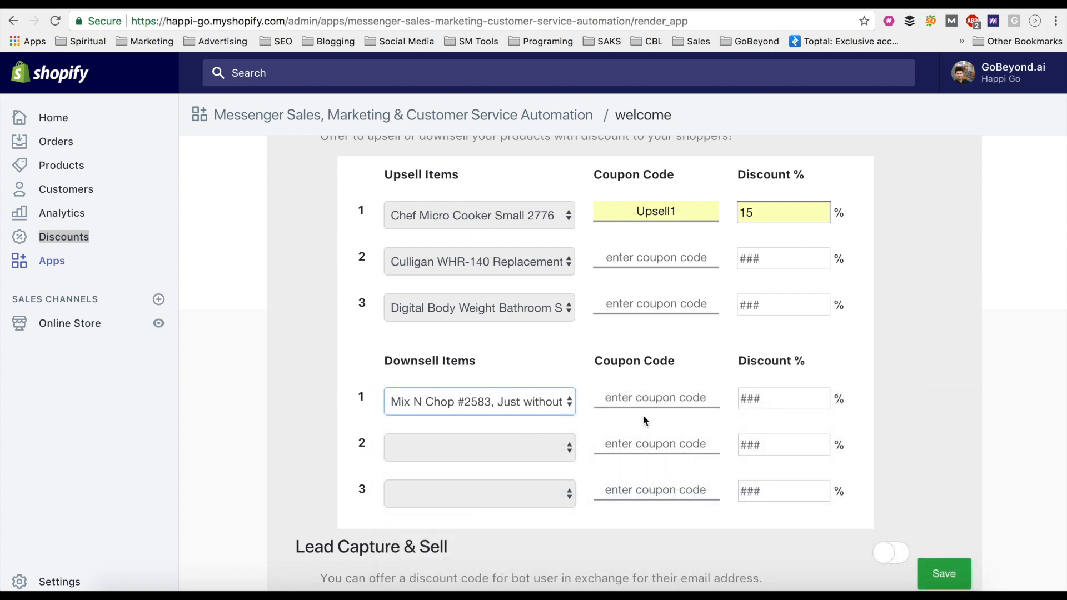
pyautogui.click(647, 398)
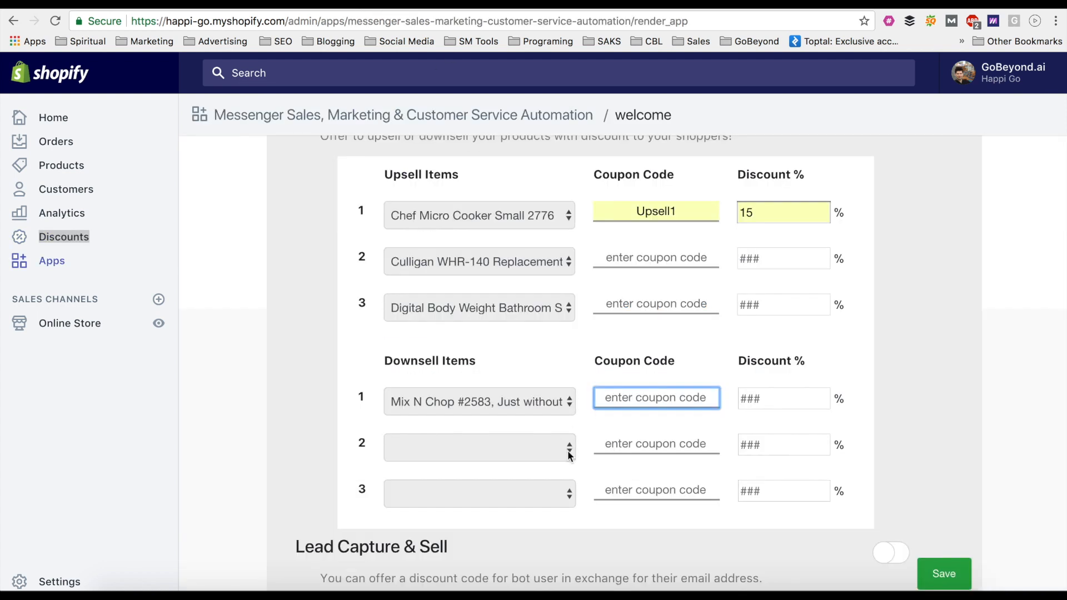
# Step: Enter the coupon codes Upsell2 and Upsell3 for the second and third upsell items
pyautogui.click(660, 256)
pyautogui.hotkey('ctrl', 'v')
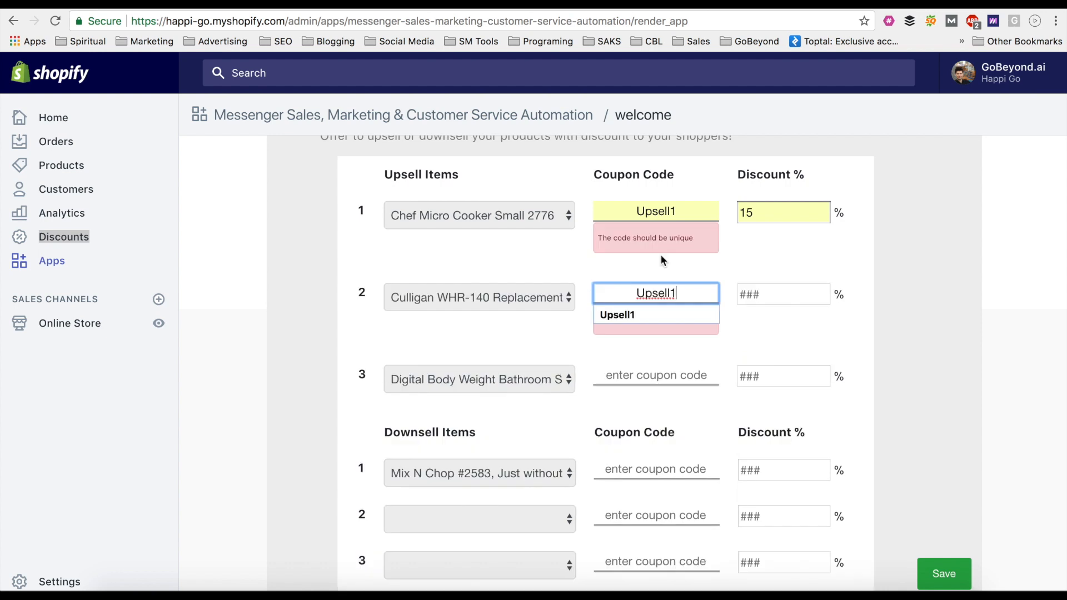
pyautogui.press('BackSpace')
pyautogui.write('2')
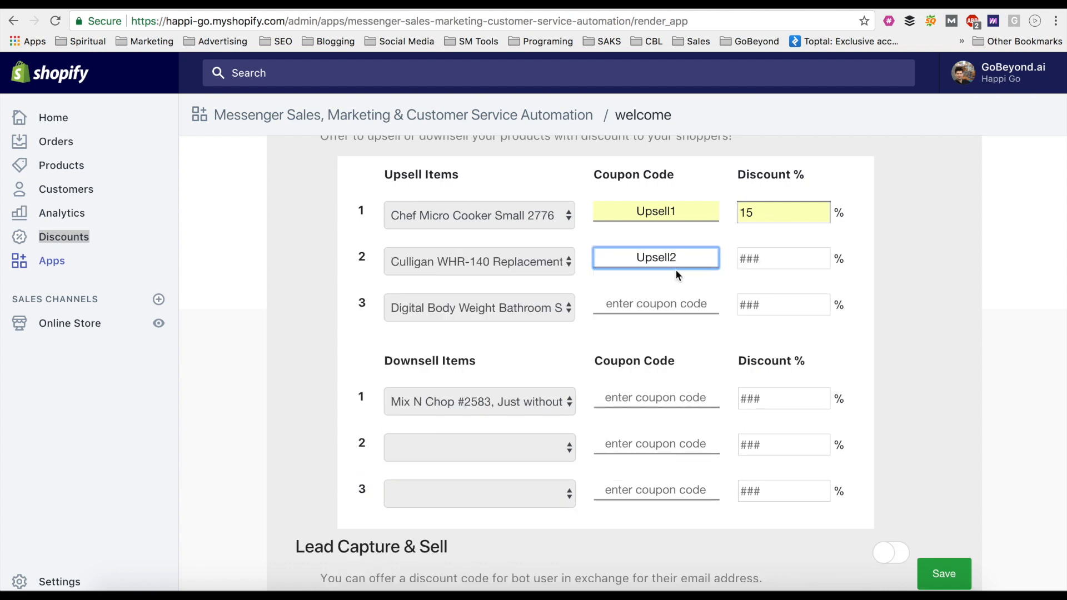
pyautogui.click(664, 304)
pyautogui.write('Upsell1')
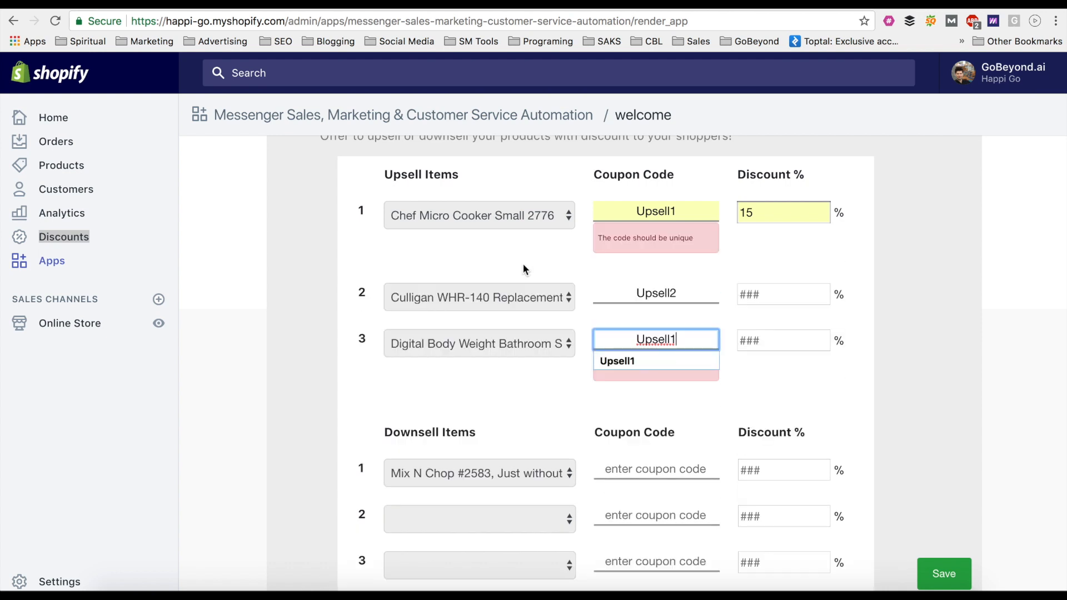
pyautogui.press('BackSpace')
pyautogui.write('3')
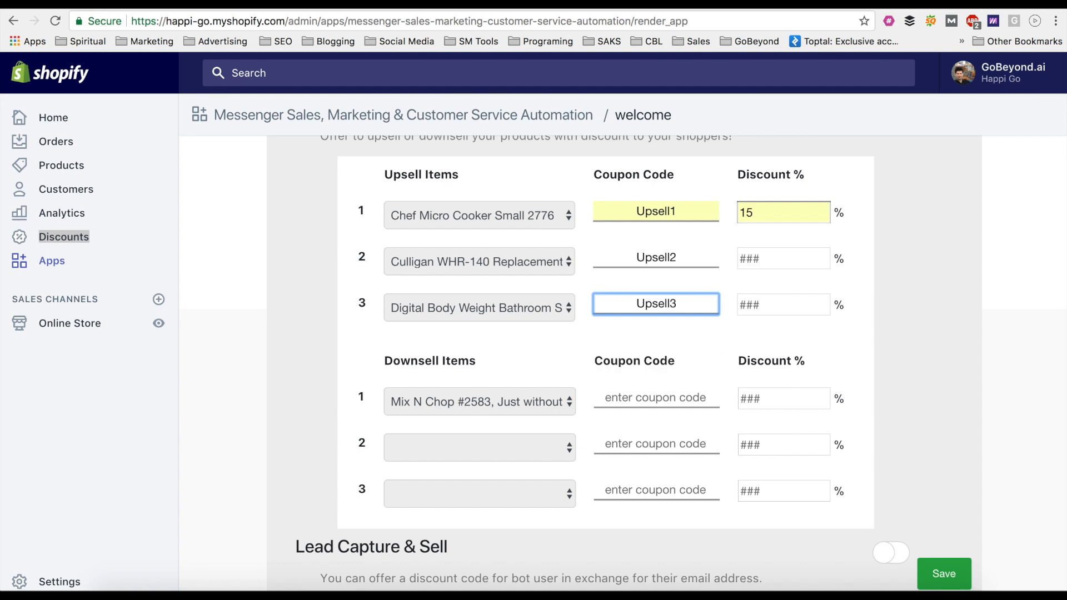
# Step: Set the discount percentages to 20 for the second upsell item and 25 for the third
pyautogui.click(763, 261)
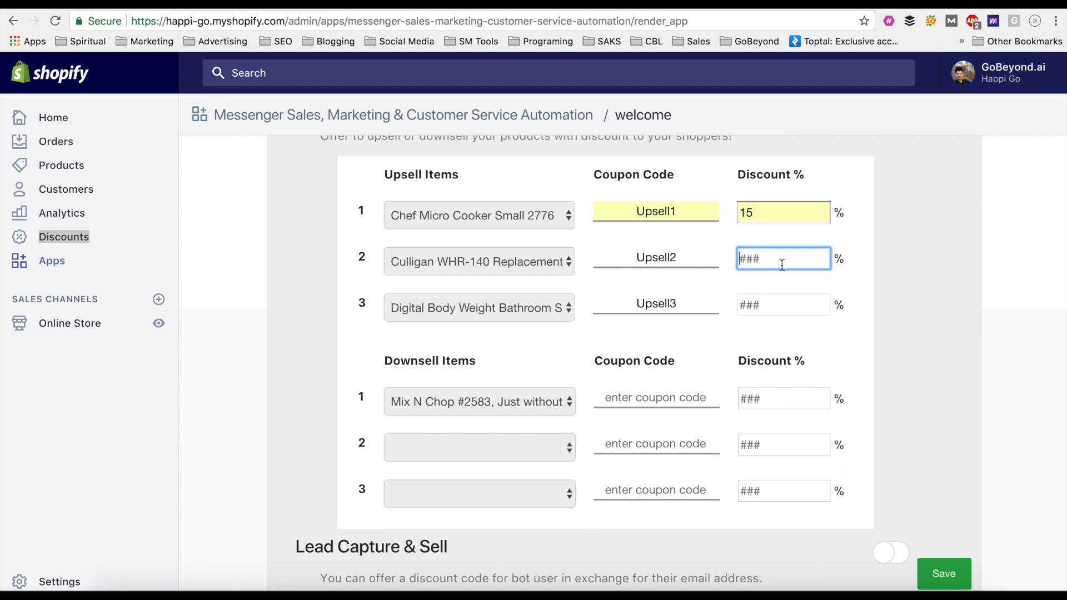
pyautogui.write('20')
pyautogui.click(772, 305)
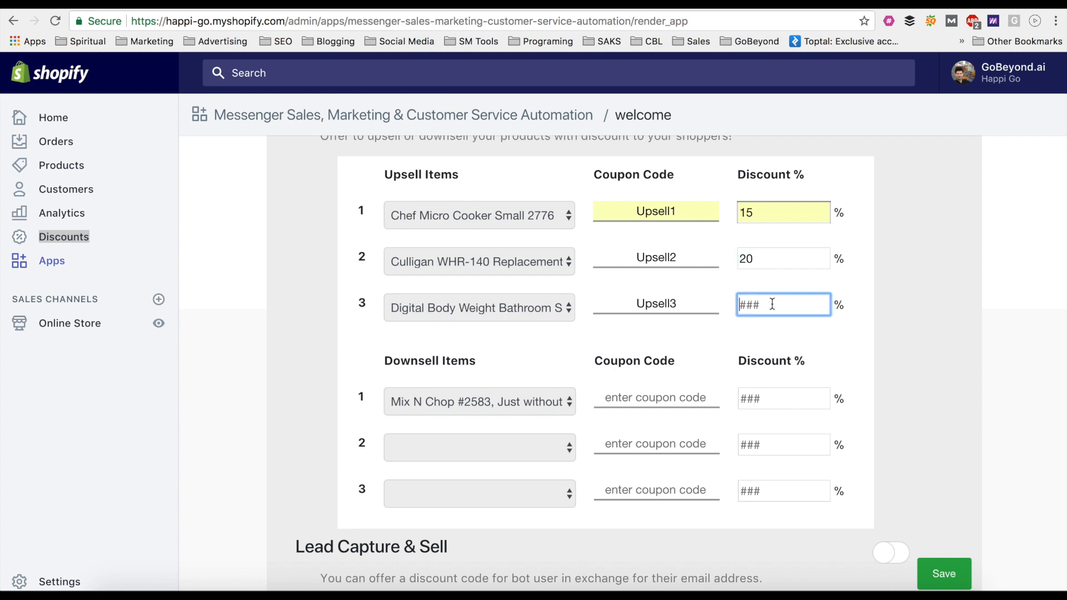
pyautogui.write('25')
# Step: Enter the coupon codes Discount1, Discount2 and Discount3 for the three downsell items in order
pyautogui.click(659, 397)
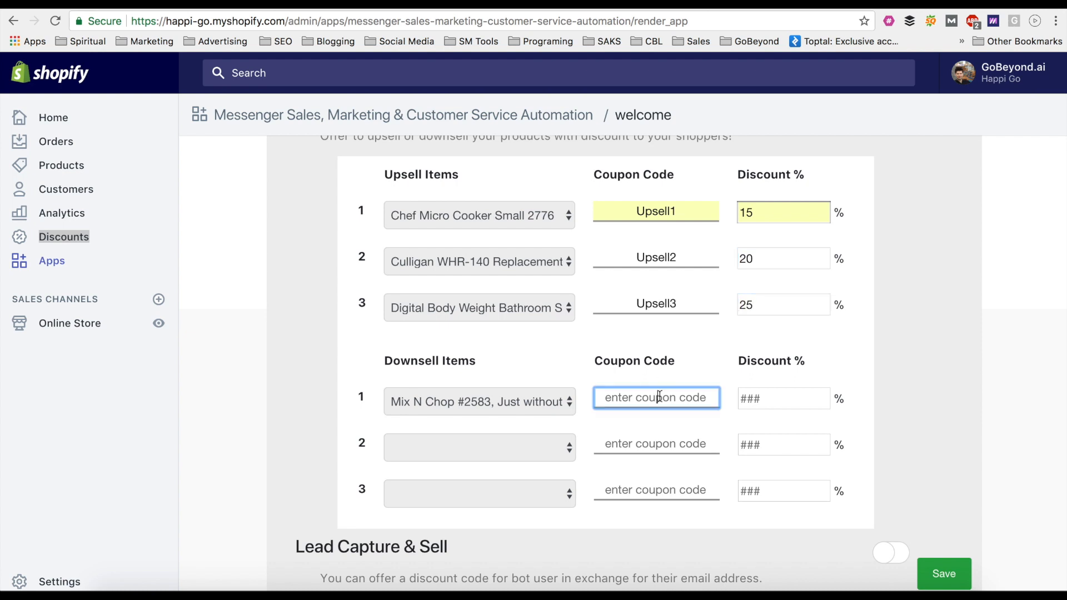
pyautogui.write('Discount1')
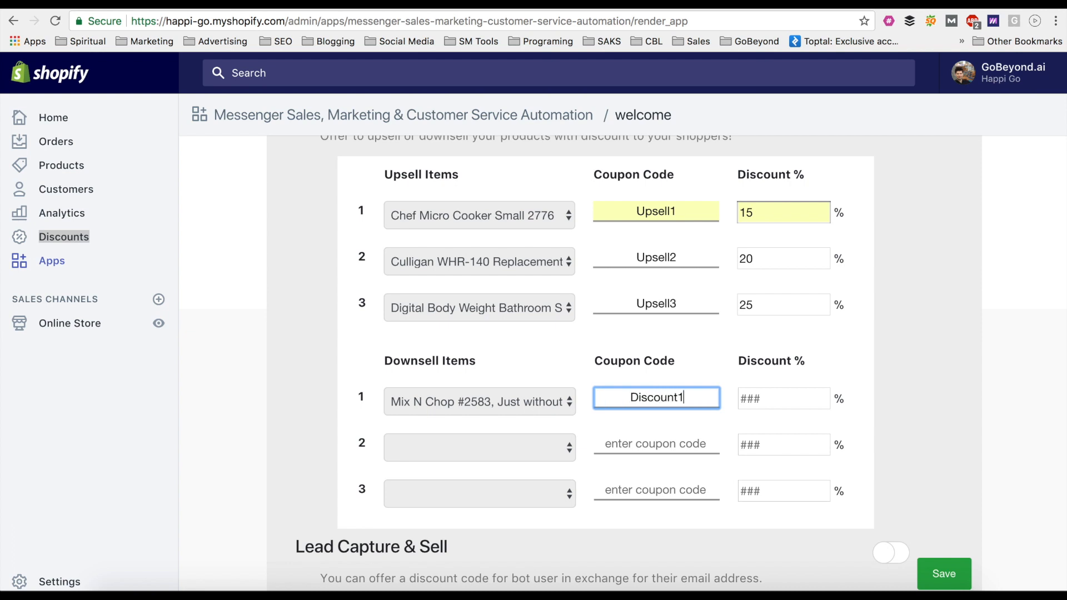
pyautogui.doubleClick(659, 395)
pyautogui.hotkey('ctrl', 'c')
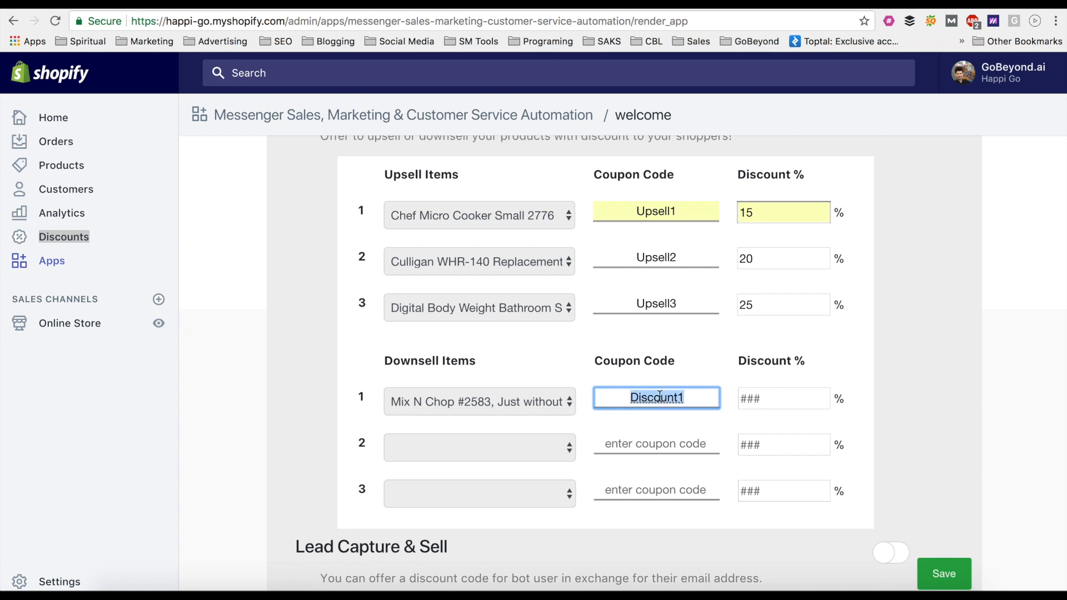
pyautogui.click(674, 453)
pyautogui.hotkey('ctrl', 'v')
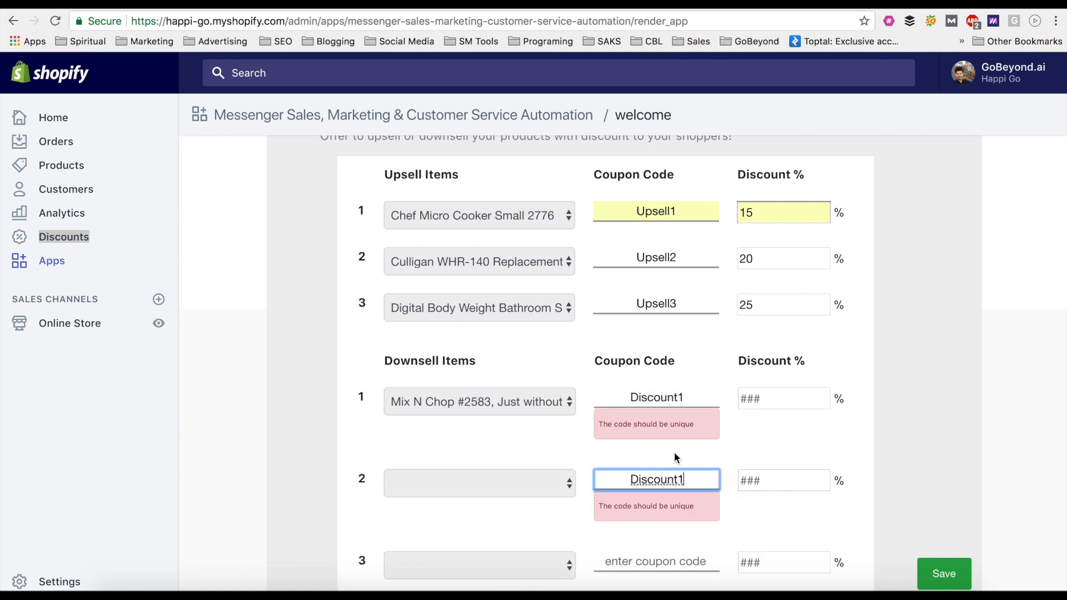
pyautogui.press('BackSpace')
pyautogui.write('2')
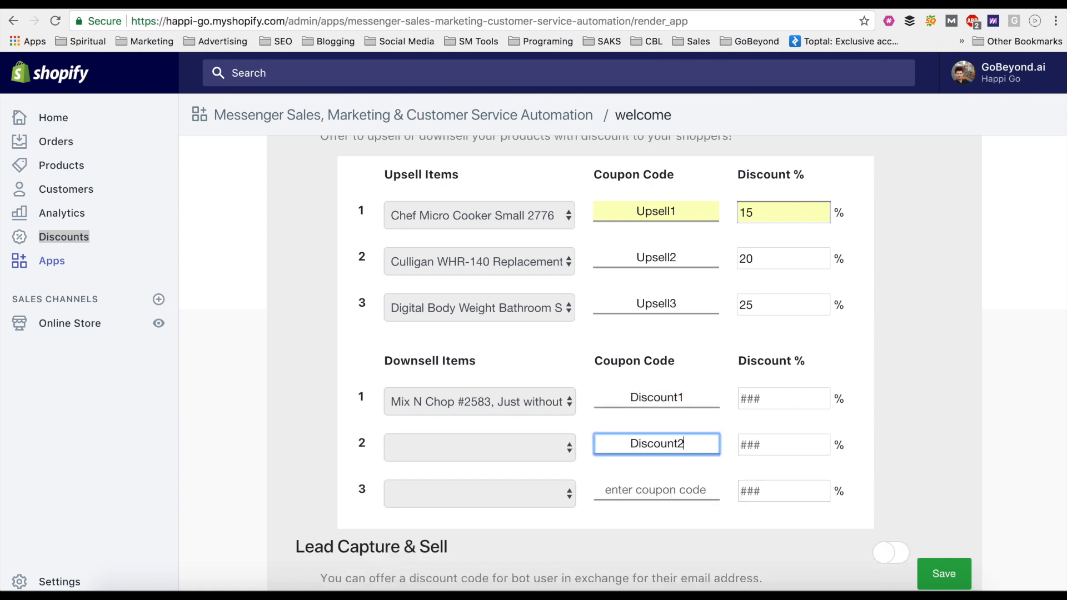
pyautogui.click(666, 492)
pyautogui.hotkey('ctrl', 'v')
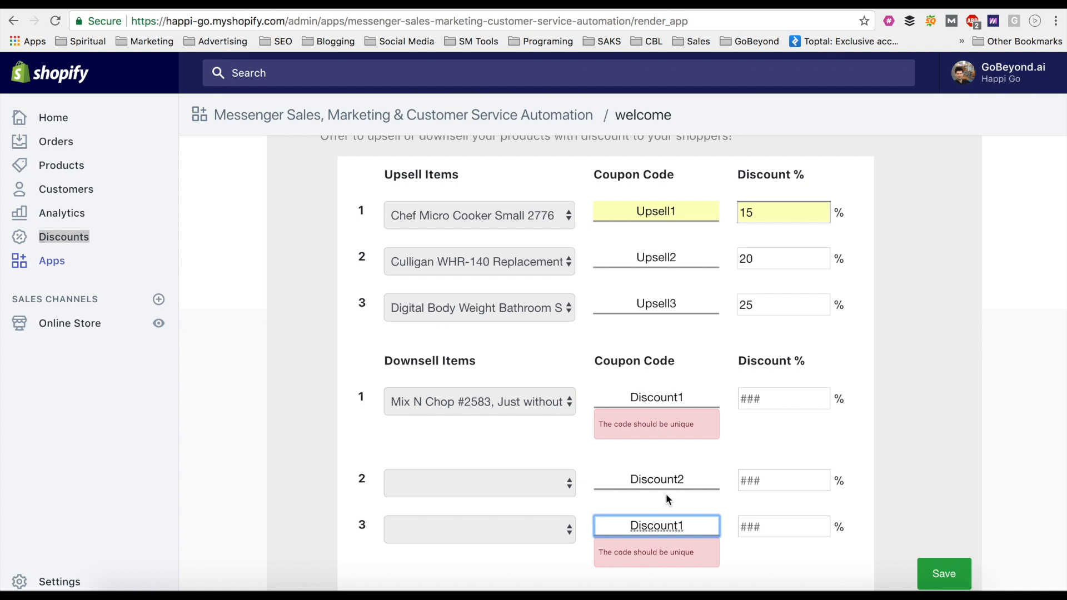
pyautogui.press('BackSpace')
pyautogui.write('3')
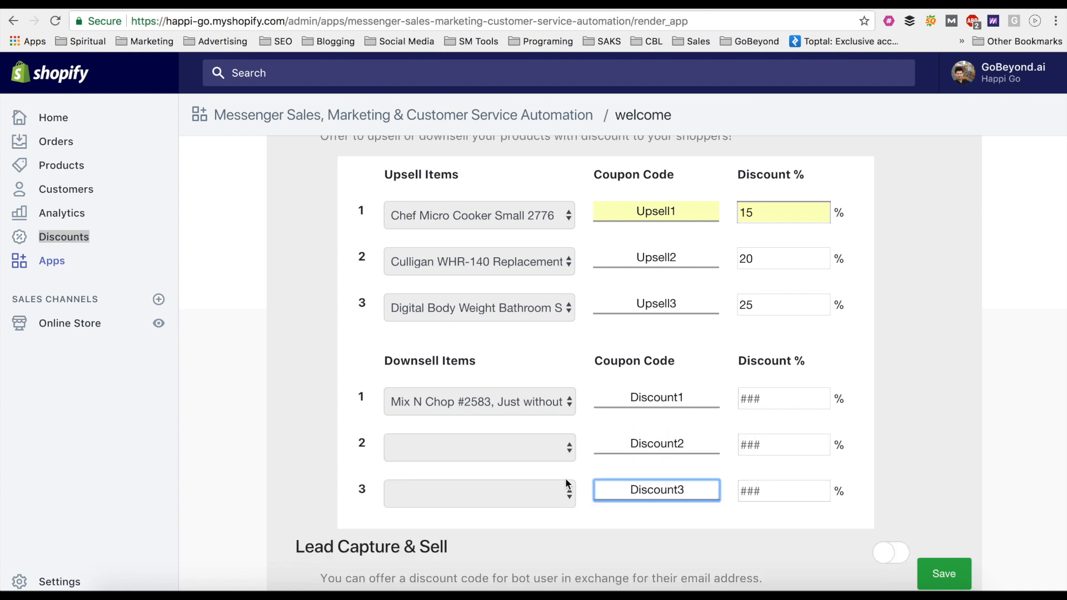
# Step: Choose the Over the Sink Strainer 6 Quart as the second downsell item and New Improved Garlic Press 2576 as the third
pyautogui.click(567, 447)
pyautogui.scroll(-3, 524, 509)
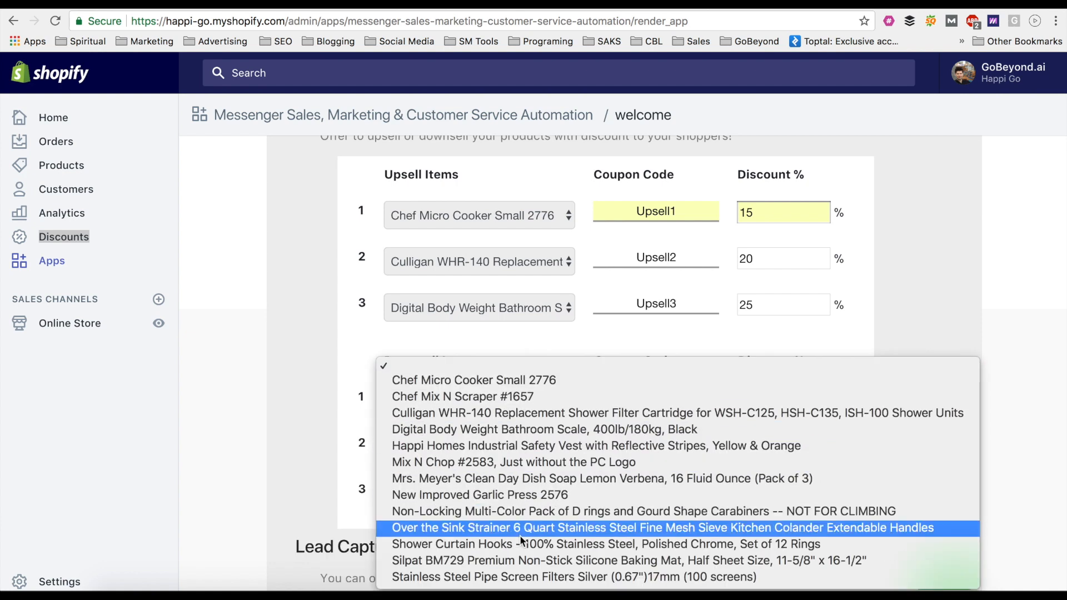
pyautogui.click(519, 535)
pyautogui.click(508, 500)
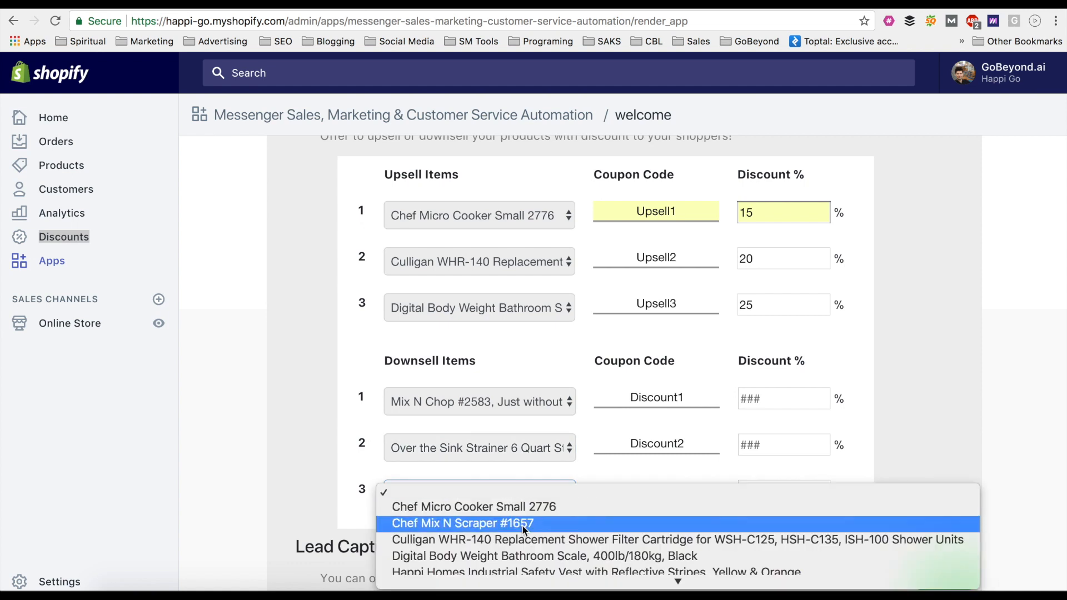
pyautogui.scroll(-3, 522, 525)
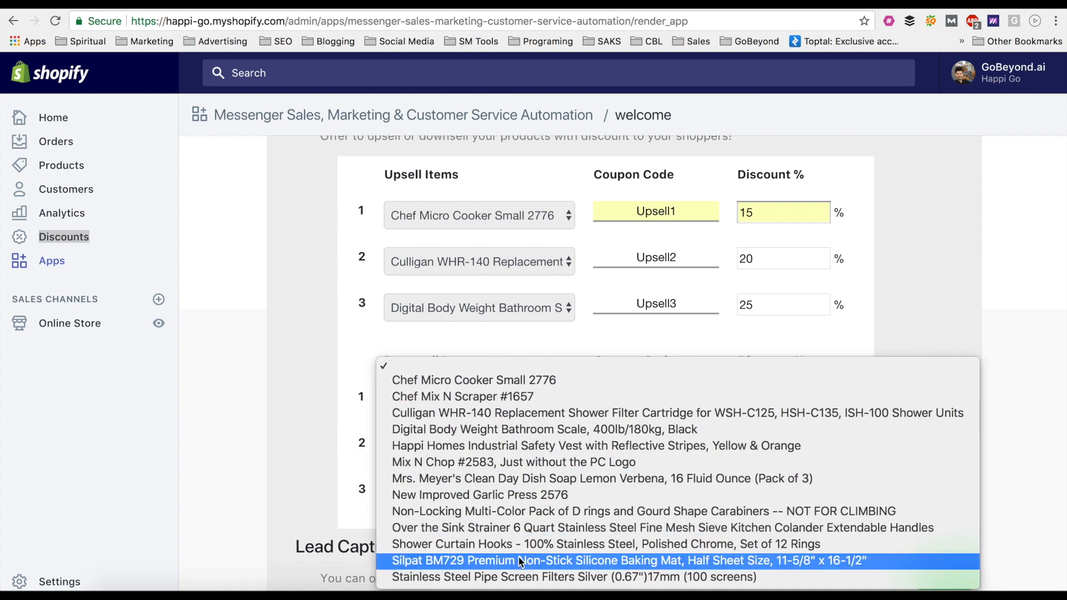
pyautogui.click(520, 497)
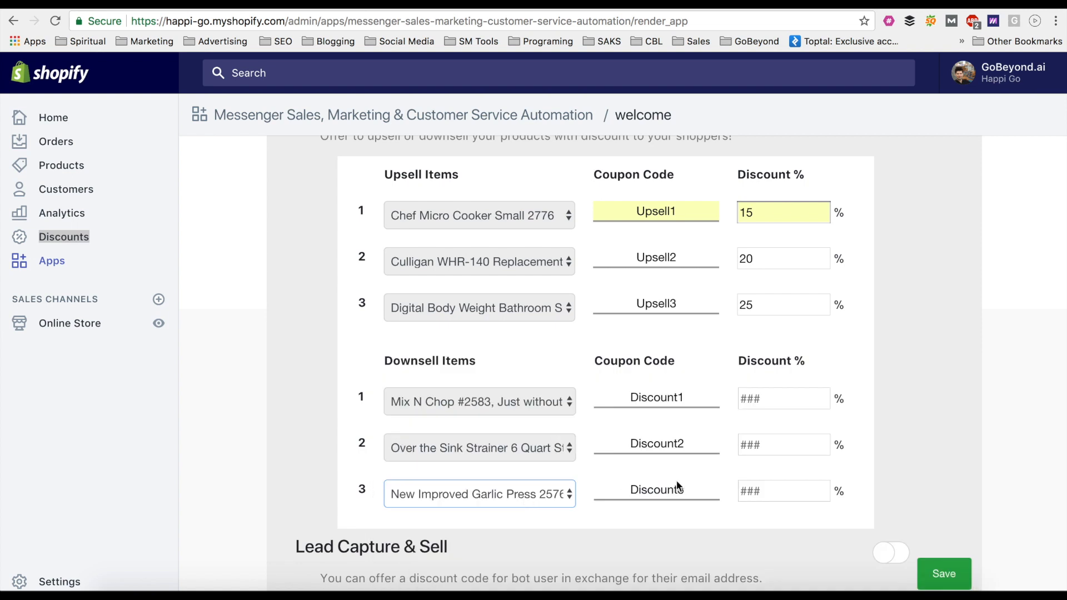
# Step: Set the discount percentages of the three downsell items to 15, 20 and 25 in order
pyautogui.click(762, 405)
pyautogui.write('20')
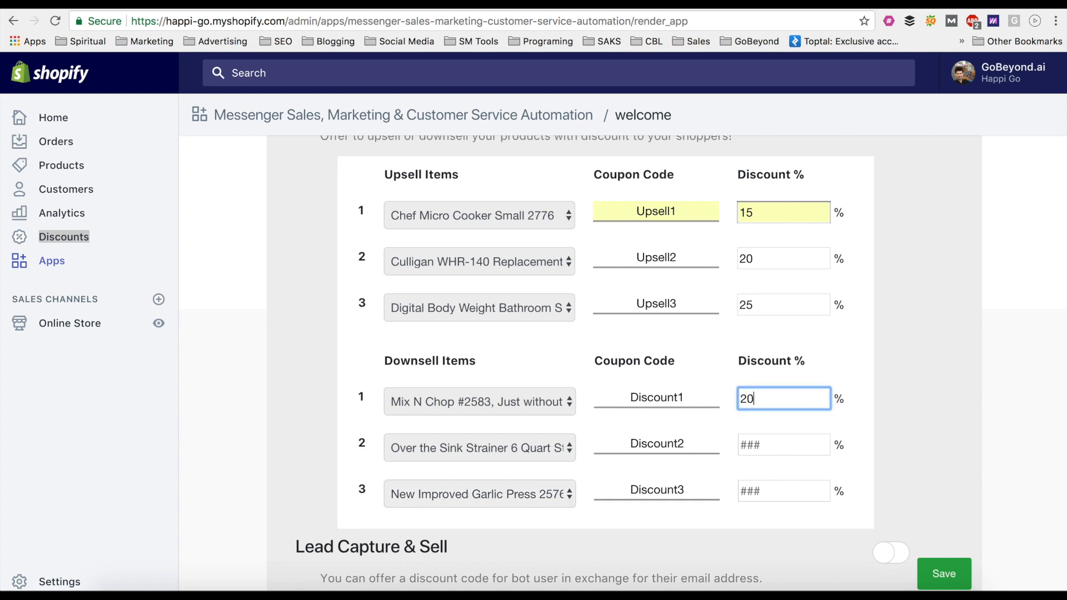
pyautogui.click(764, 456)
pyautogui.write('20')
pyautogui.click(763, 492)
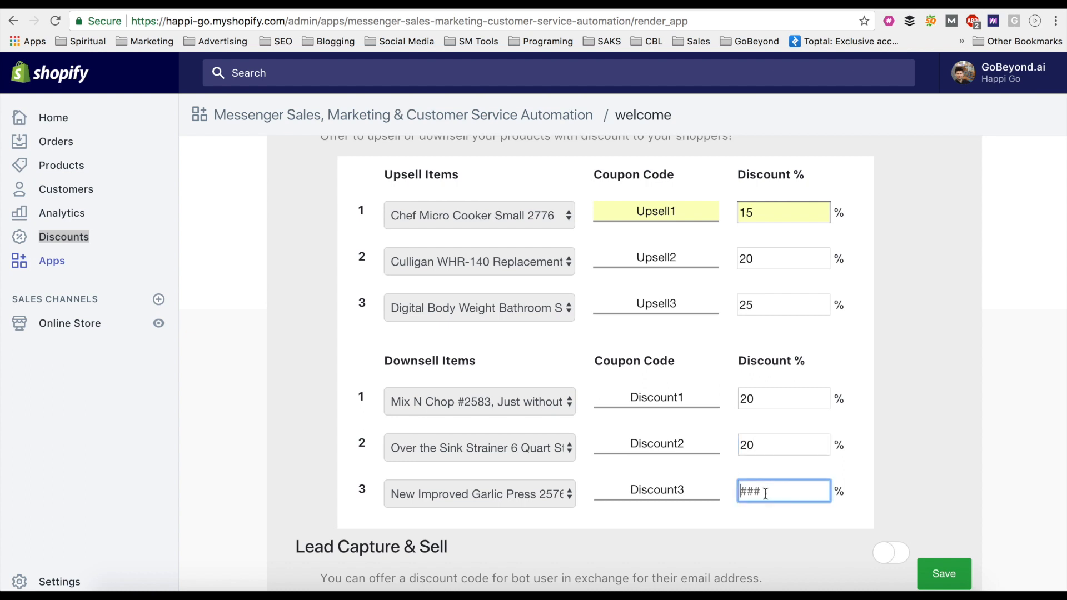
pyautogui.write('25')
pyautogui.moveTo(758, 405); pyautogui.dragTo(707, 401)
pyautogui.write('15')
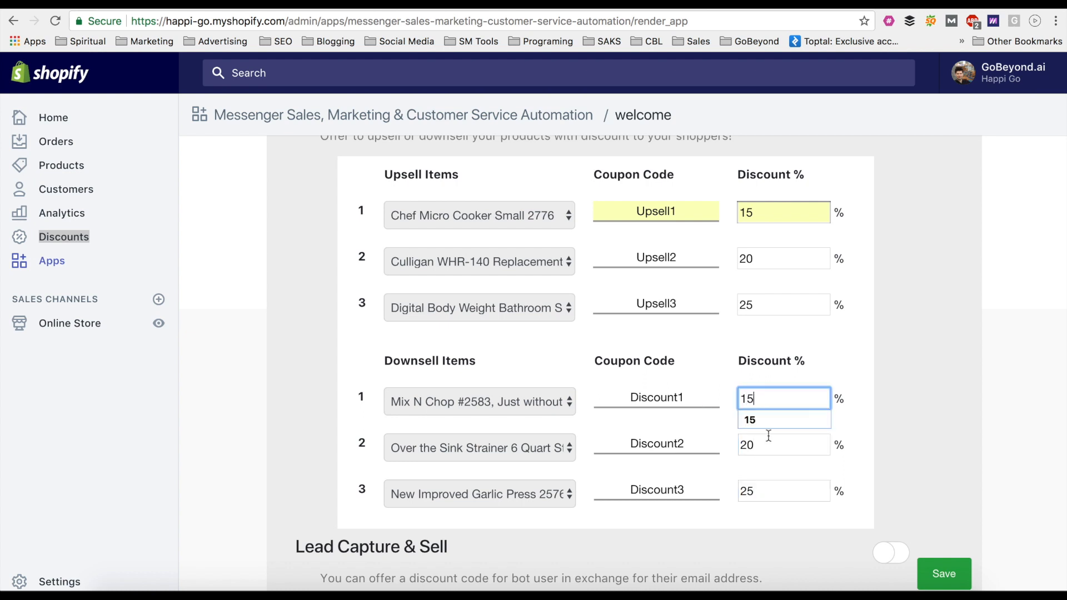
pyautogui.click(892, 486)
# Step: Turn on the Lead Capture & Sell feature below the Auto Upsell section
pyautogui.scroll(5, 891, 492)
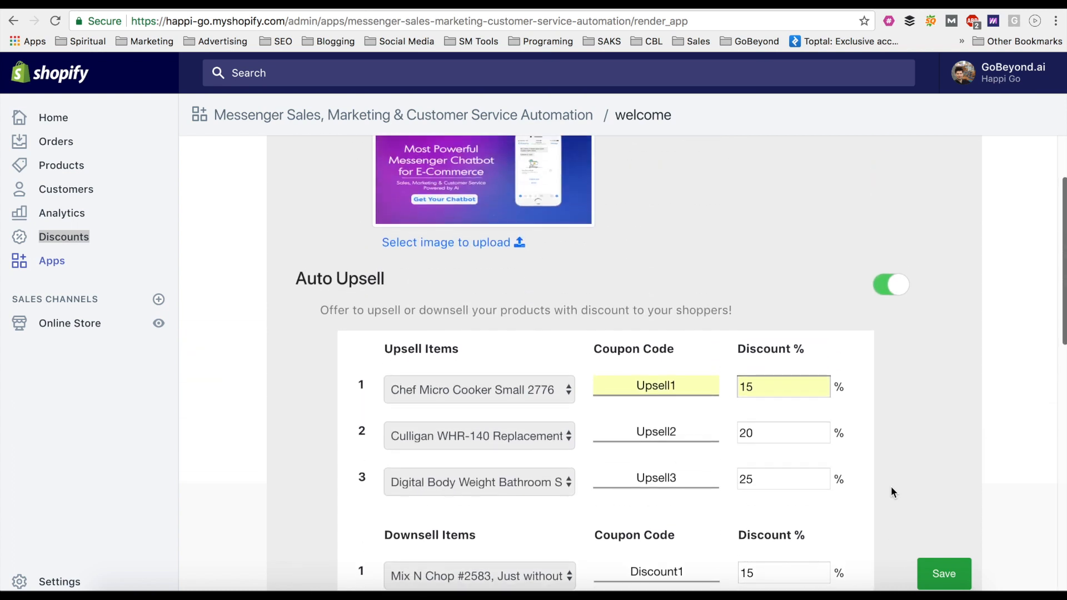
pyautogui.scroll(-10, 892, 492)
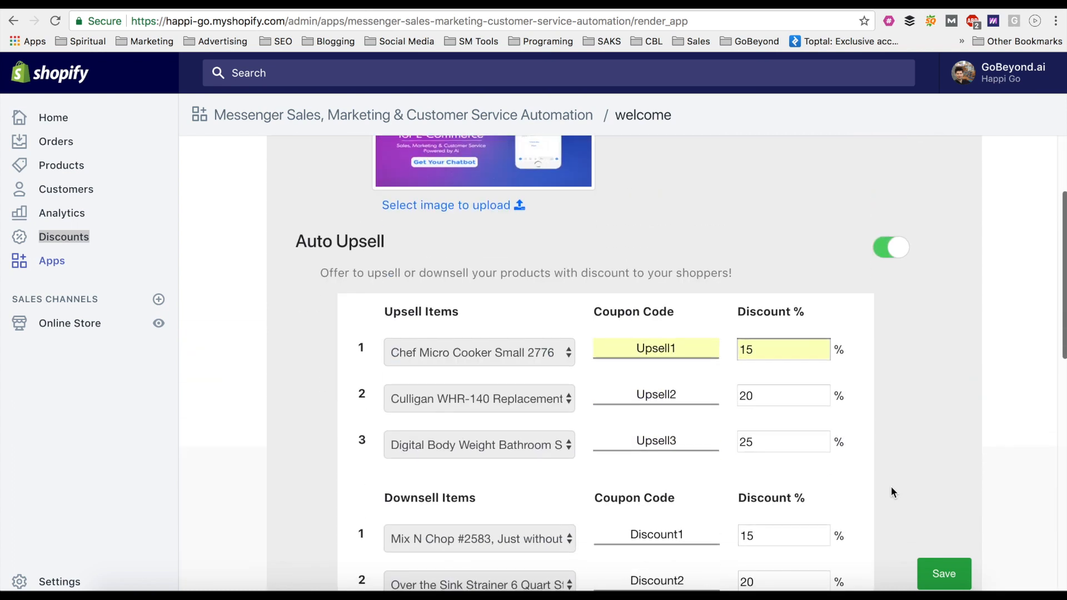
pyautogui.scroll(-1, 891, 488)
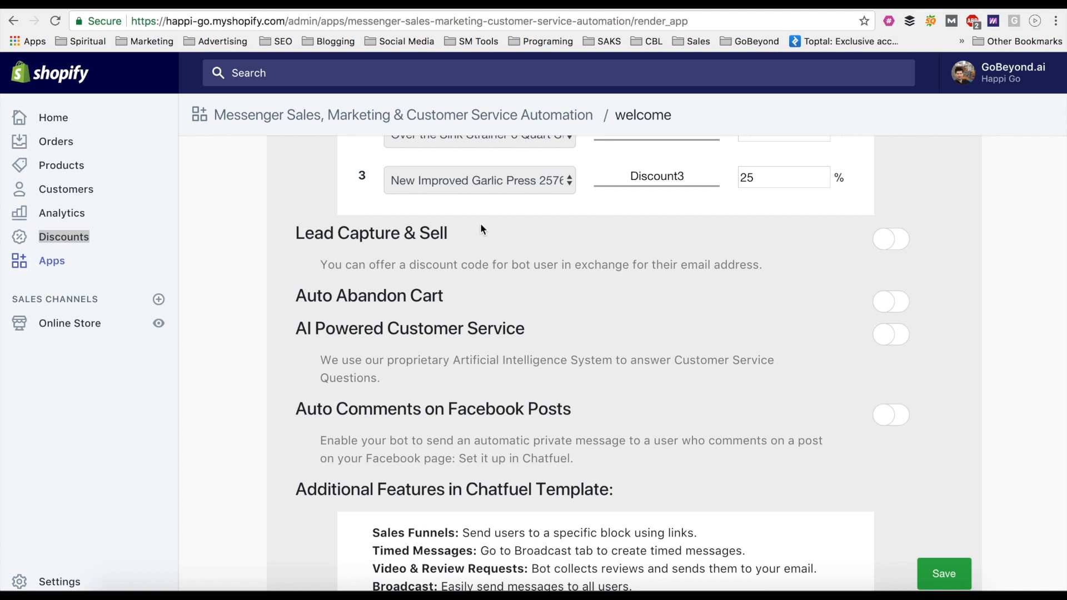
pyautogui.click(902, 241)
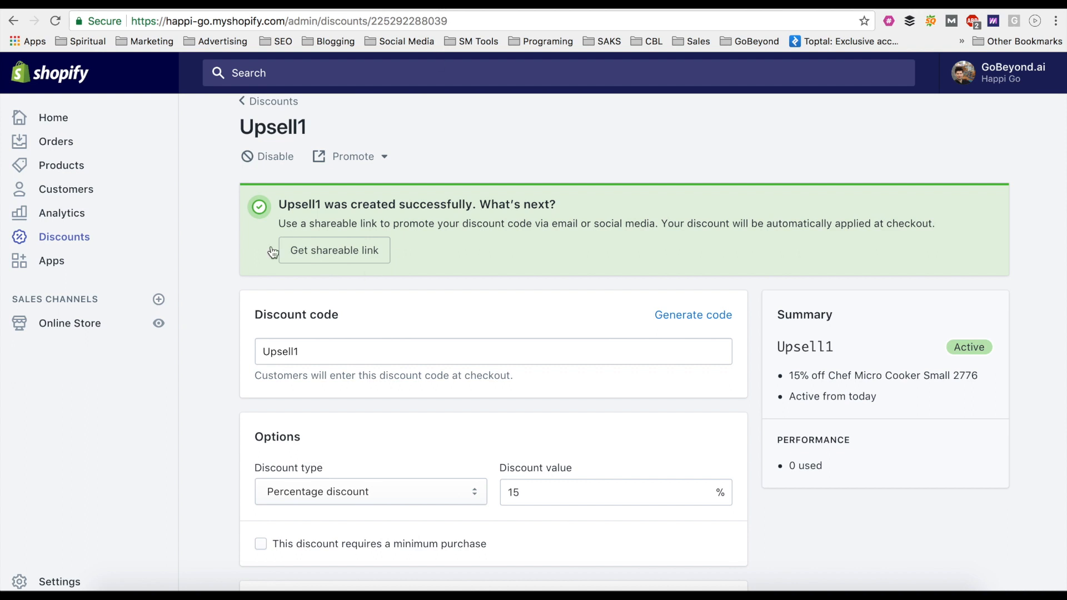
# Step: Create and save a new percentage discount code named EntireStore with a value of 15% on the entire order
pyautogui.click(274, 107)
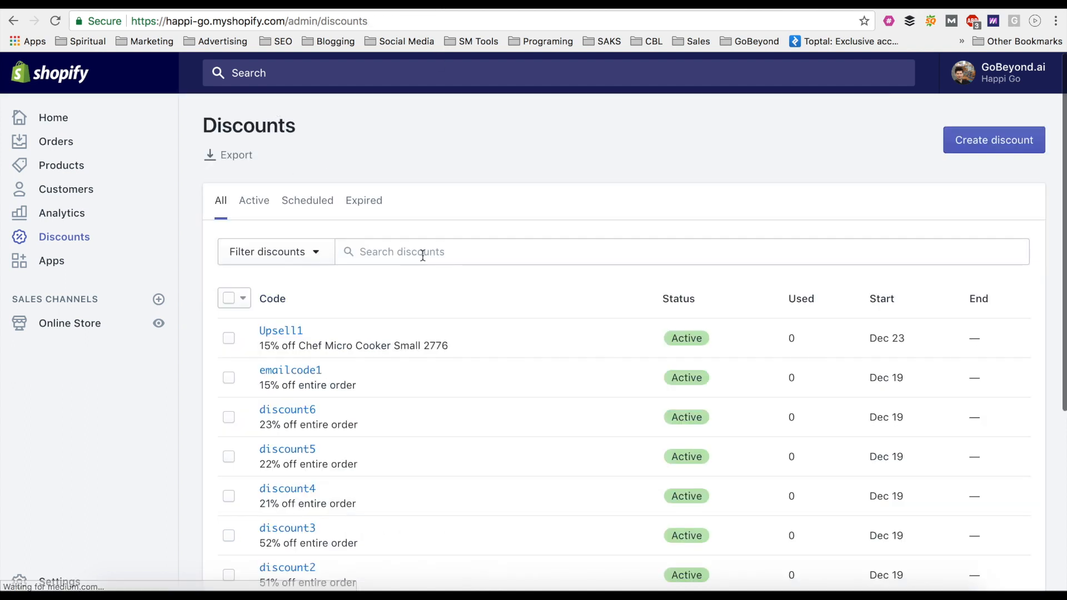
pyautogui.click(981, 144)
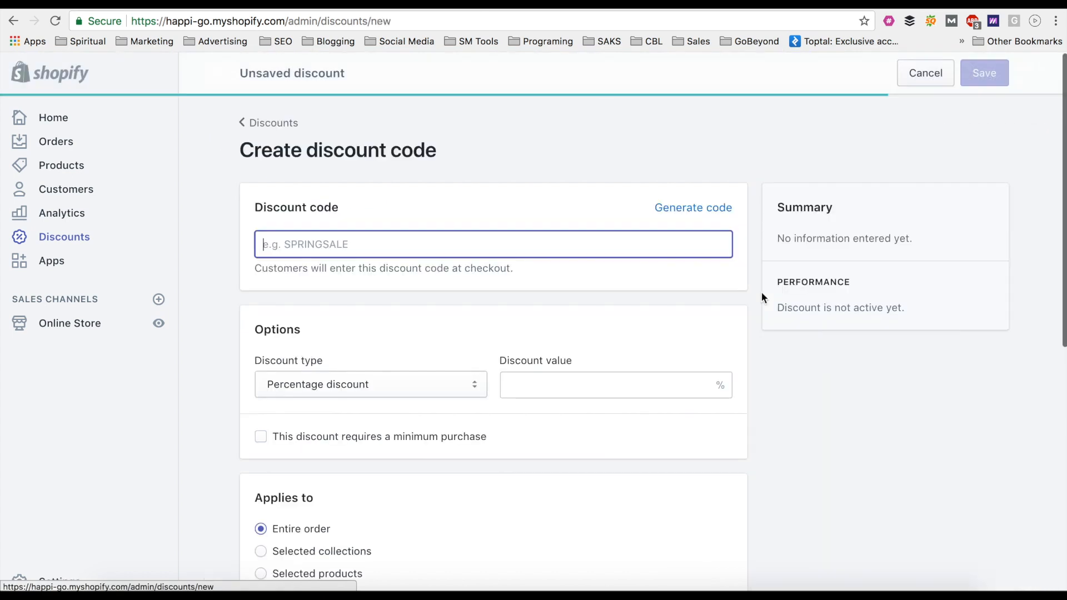
pyautogui.write('E')
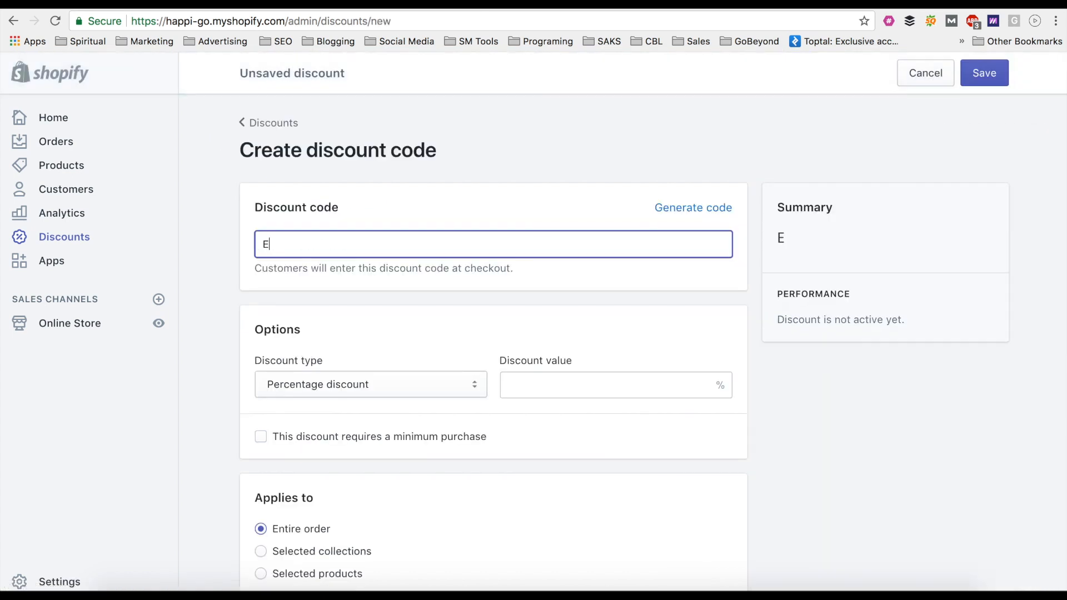
pyautogui.write('ntireStore')
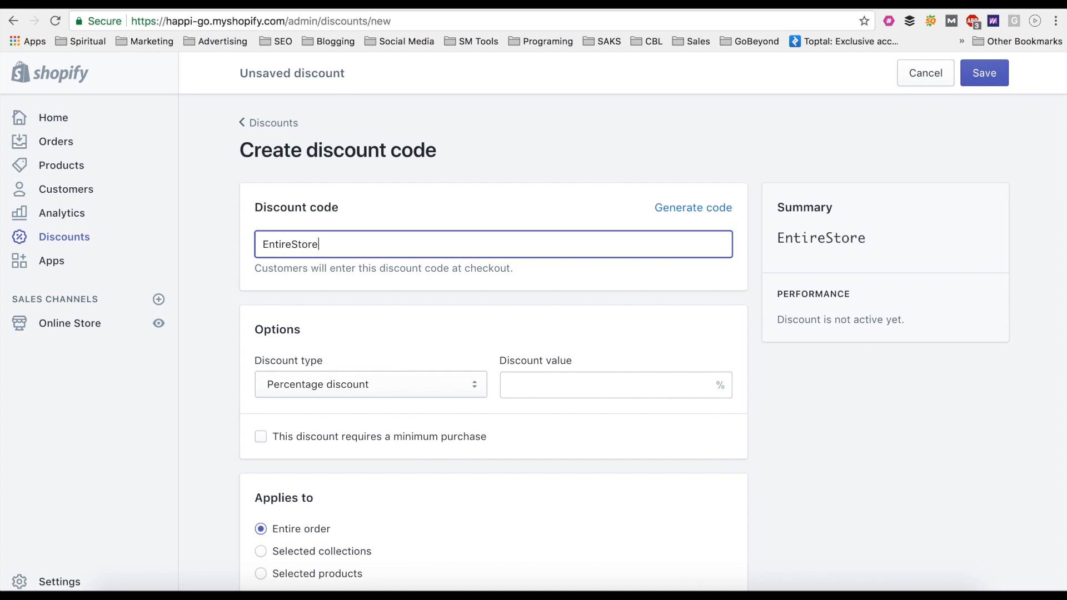
pyautogui.click(595, 376)
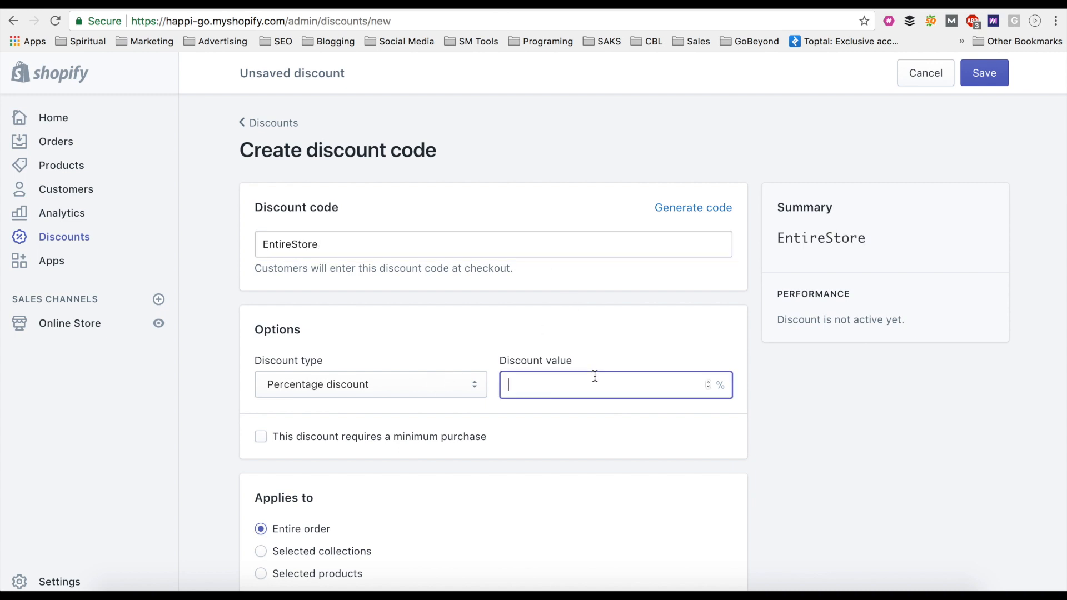
pyautogui.write('15')
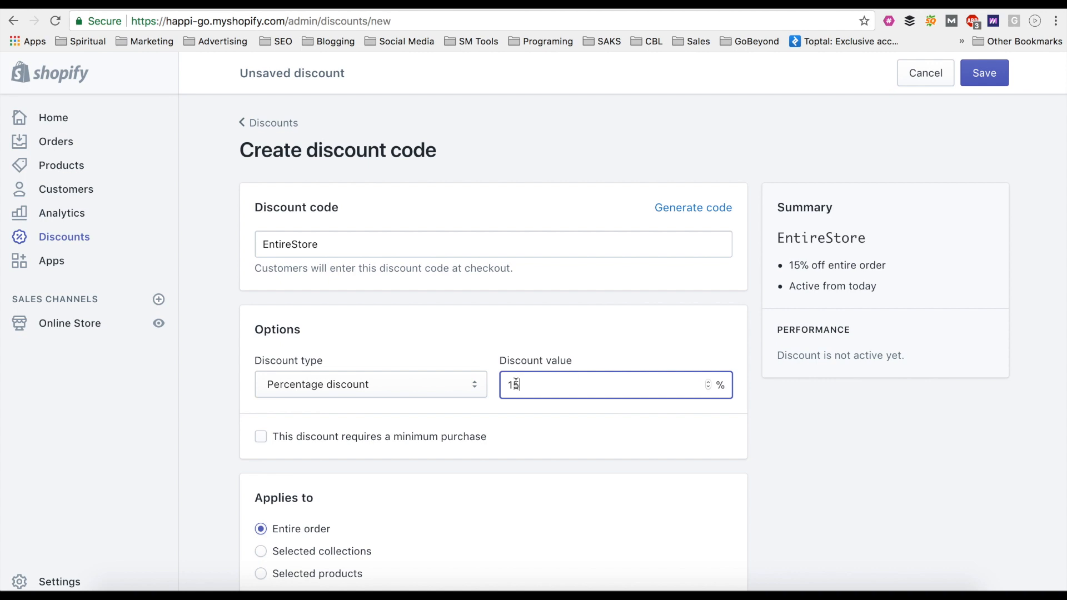
pyautogui.scroll(-3, 429, 425)
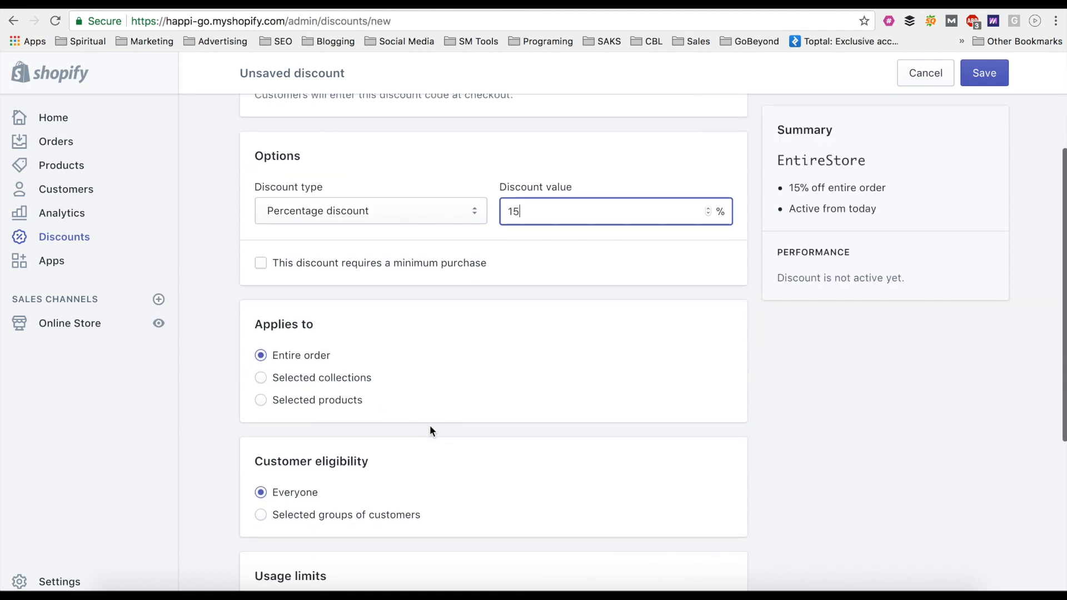
pyautogui.scroll(-1, 432, 431)
pyautogui.scroll(5, 431, 431)
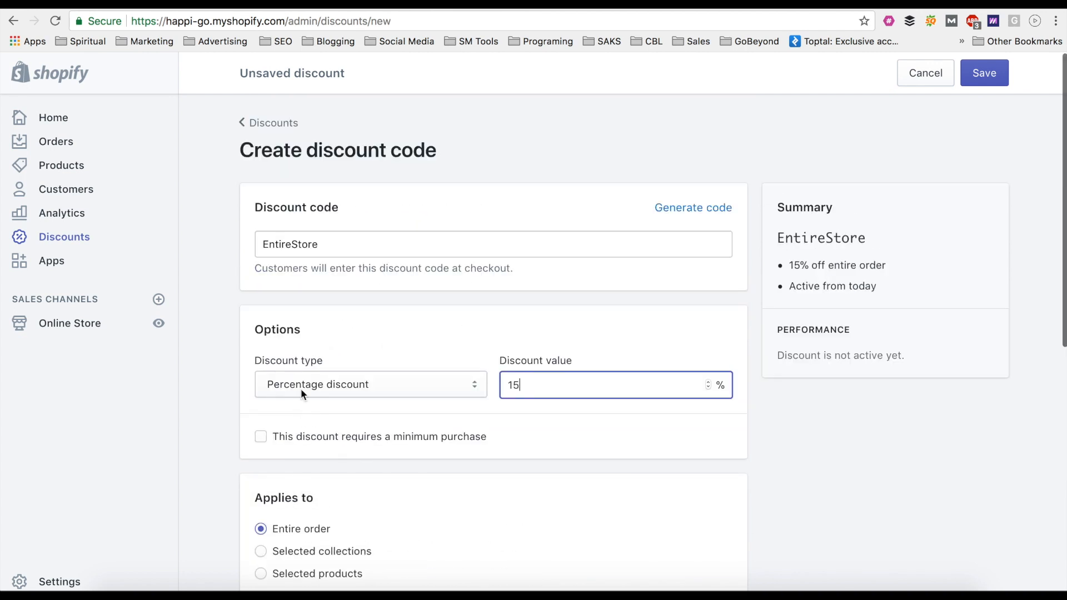
pyautogui.click(988, 73)
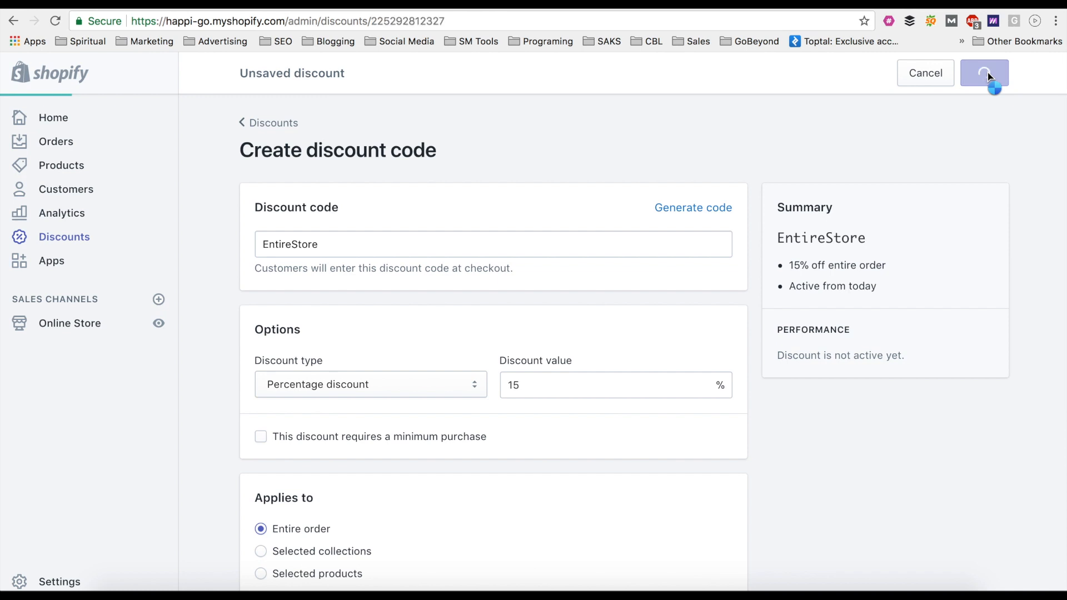
# Step: Copy the EntireStore code into the messenger app's Lead Capture & Sell discount code and set its percentage to 15
pyautogui.click(360, 372)
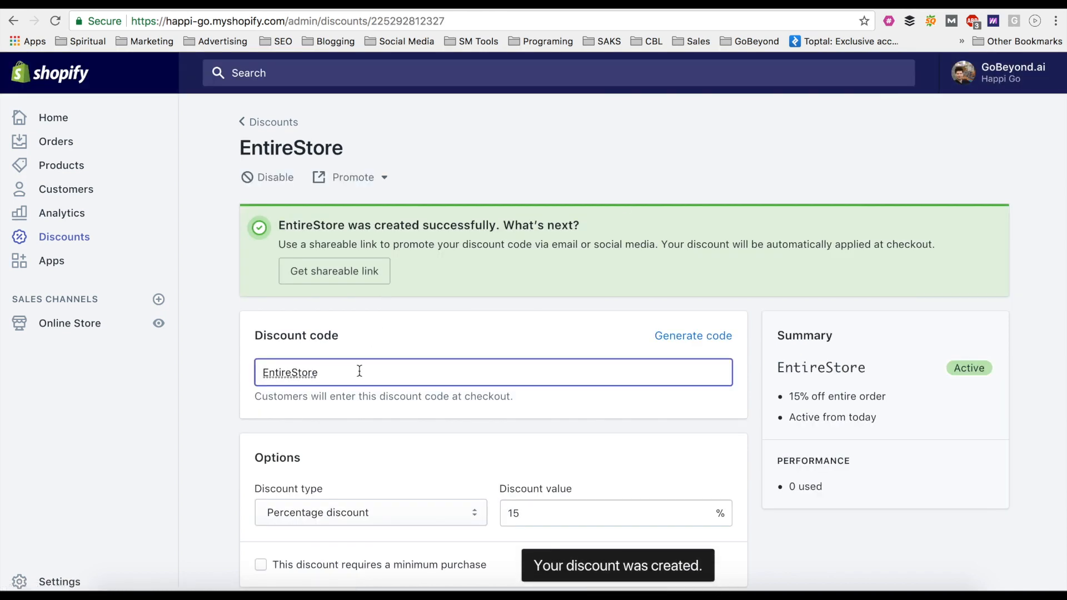
pyautogui.doubleClick(359, 371)
pyautogui.hotkey('ctrl', 'c')
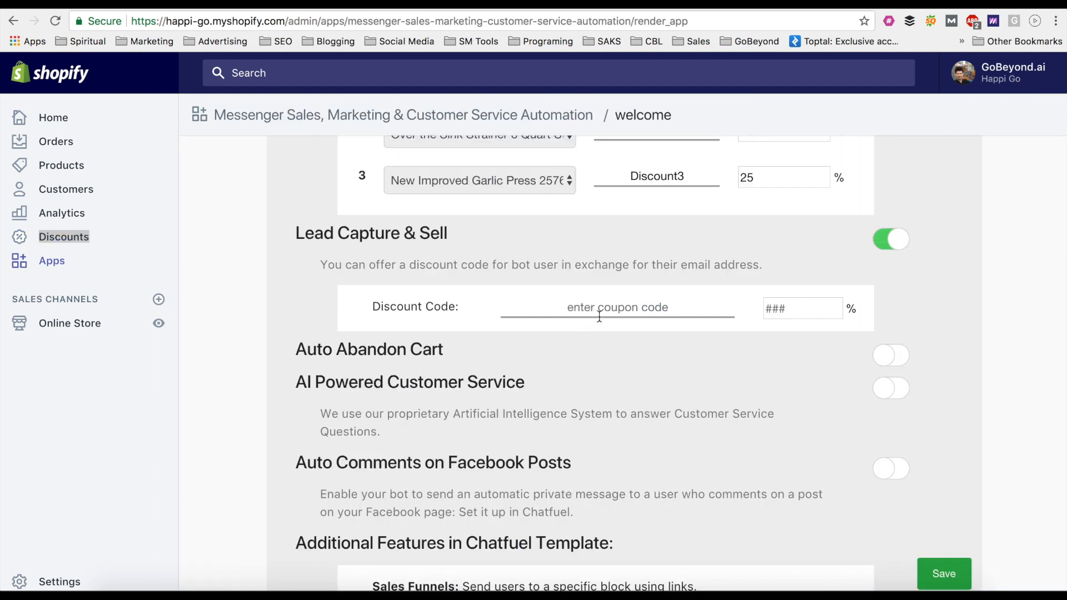
pyautogui.click(606, 307)
pyautogui.hotkey('ctrl', 'v')
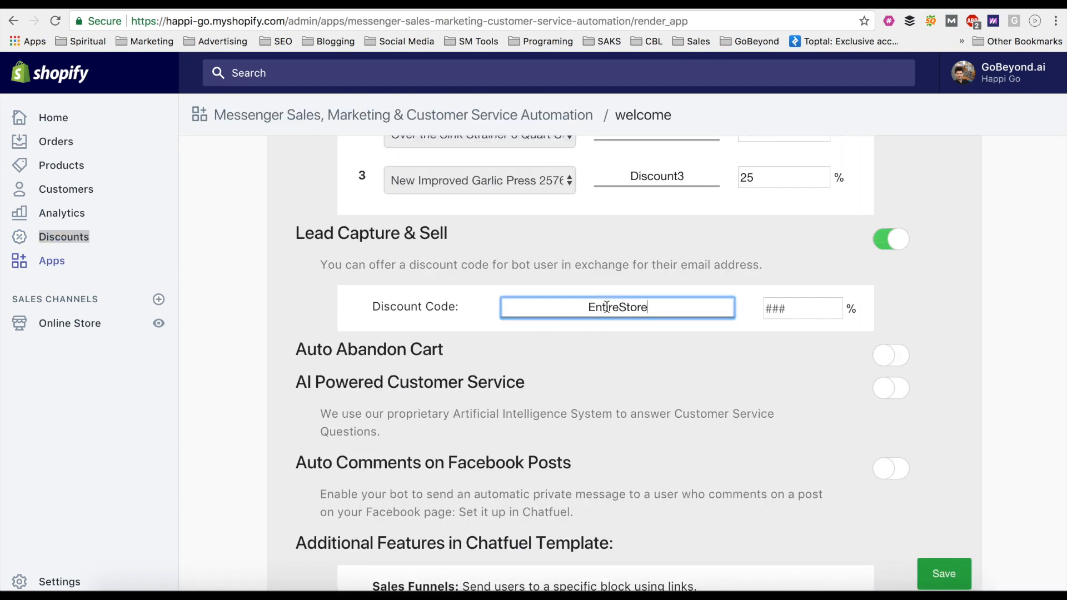
pyautogui.click(773, 307)
pyautogui.write('1')
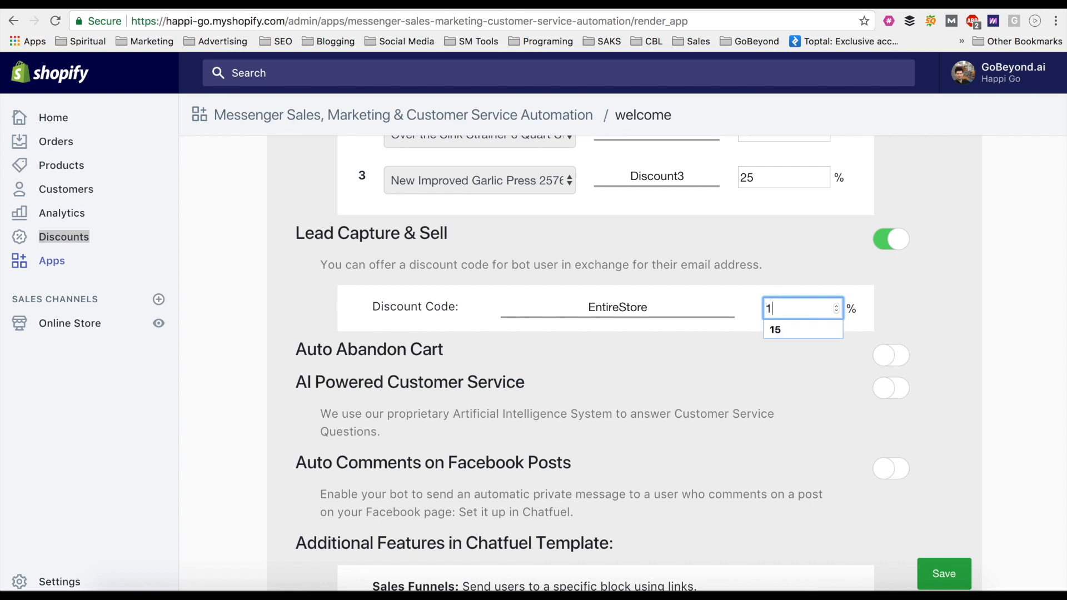
pyautogui.write('5')
pyautogui.click(792, 333)
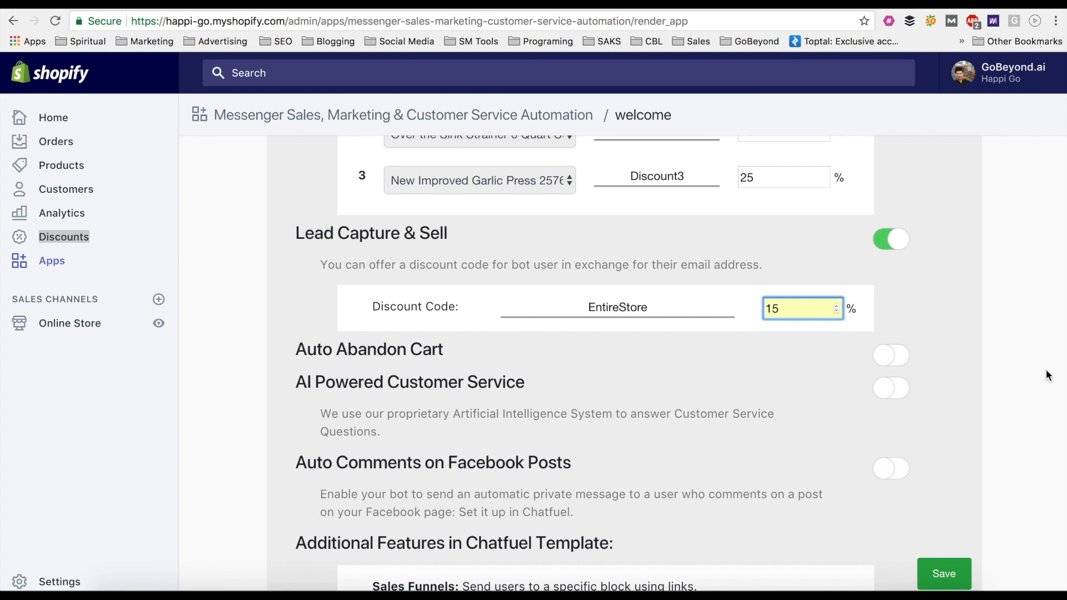
# Step: Turn on Auto Abandon Cart and set the delays of the three reminders to 2 hours, 1 days and 2 days in order
pyautogui.click(901, 360)
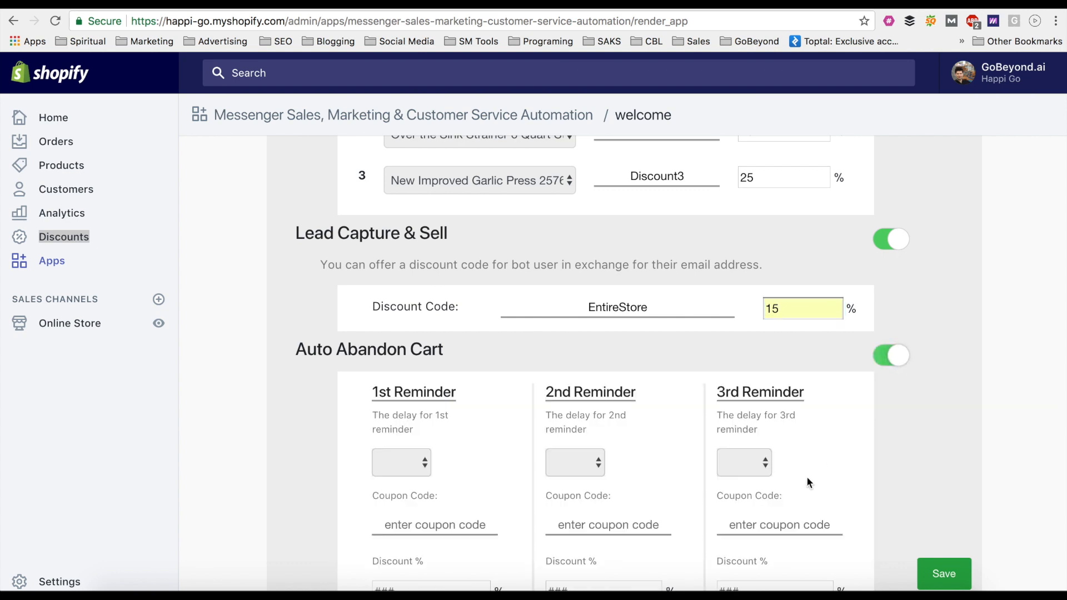
pyautogui.scroll(-3, 806, 476)
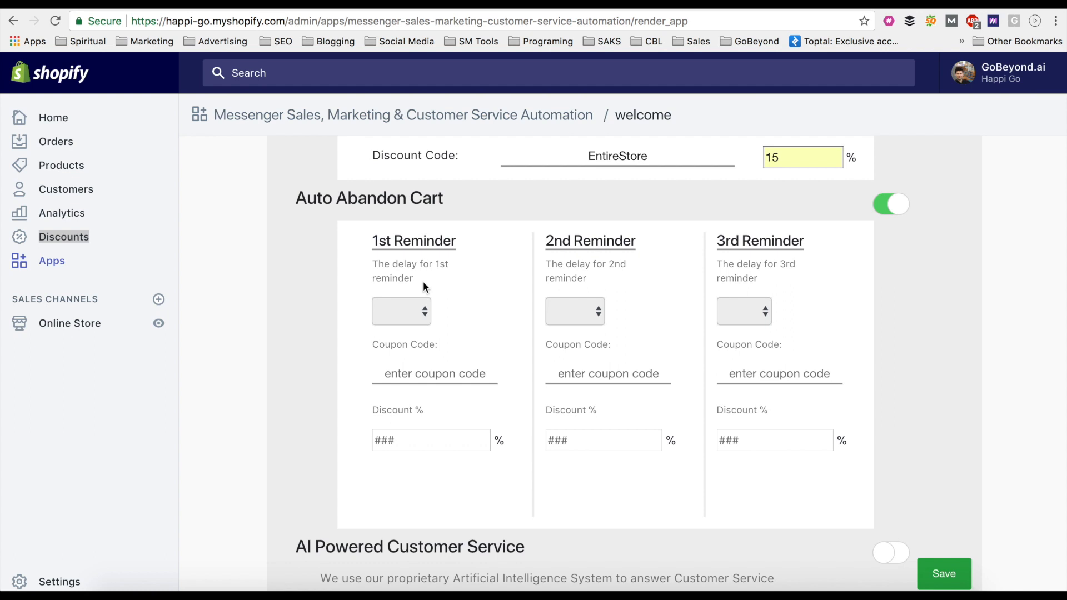
pyautogui.click(423, 311)
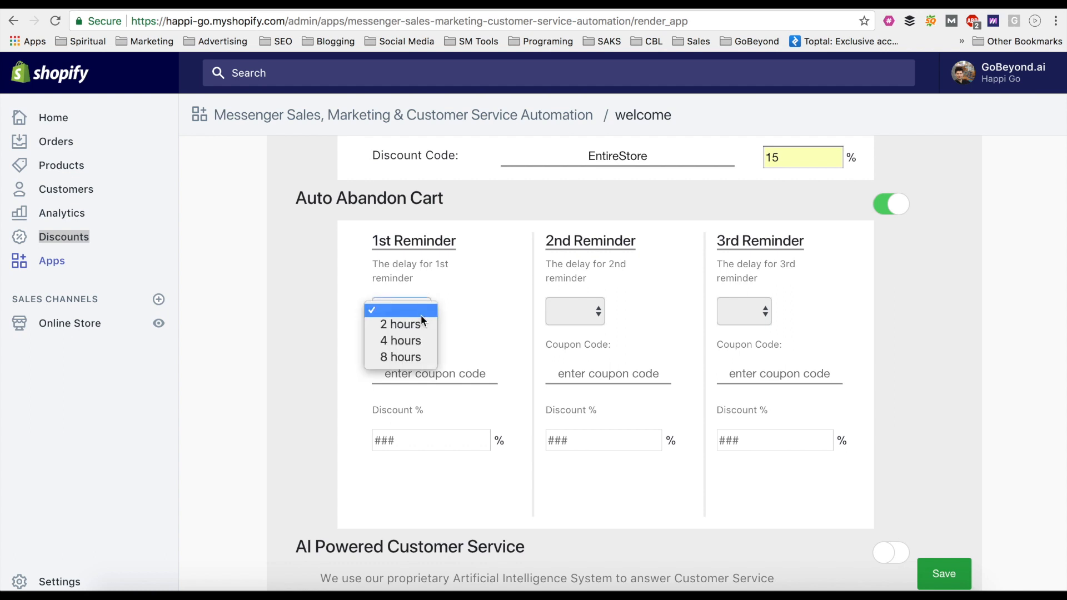
pyautogui.click(419, 326)
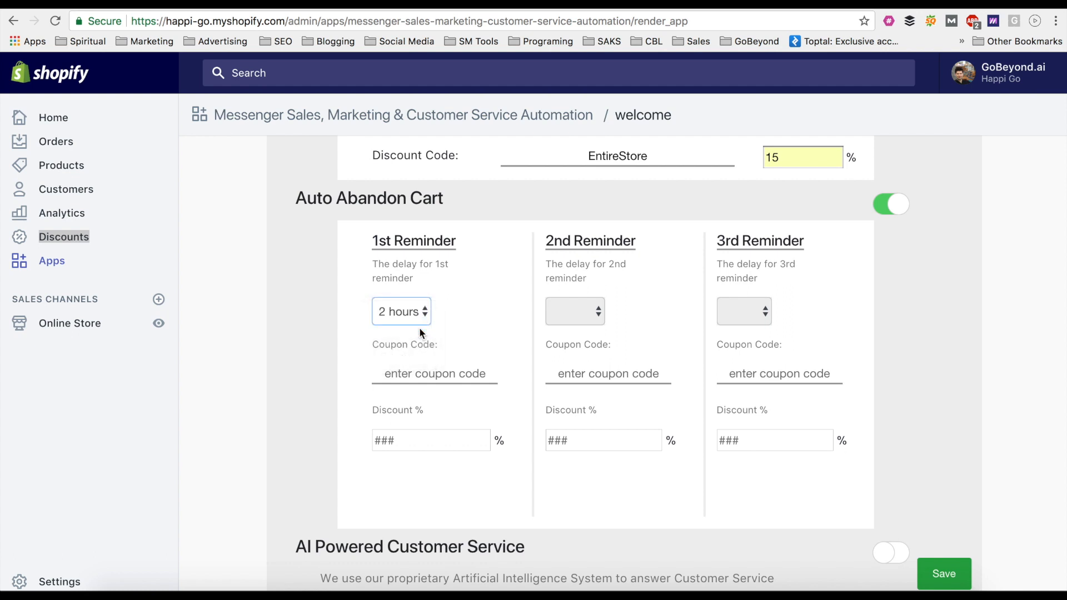
pyautogui.click(597, 319)
pyautogui.click(592, 343)
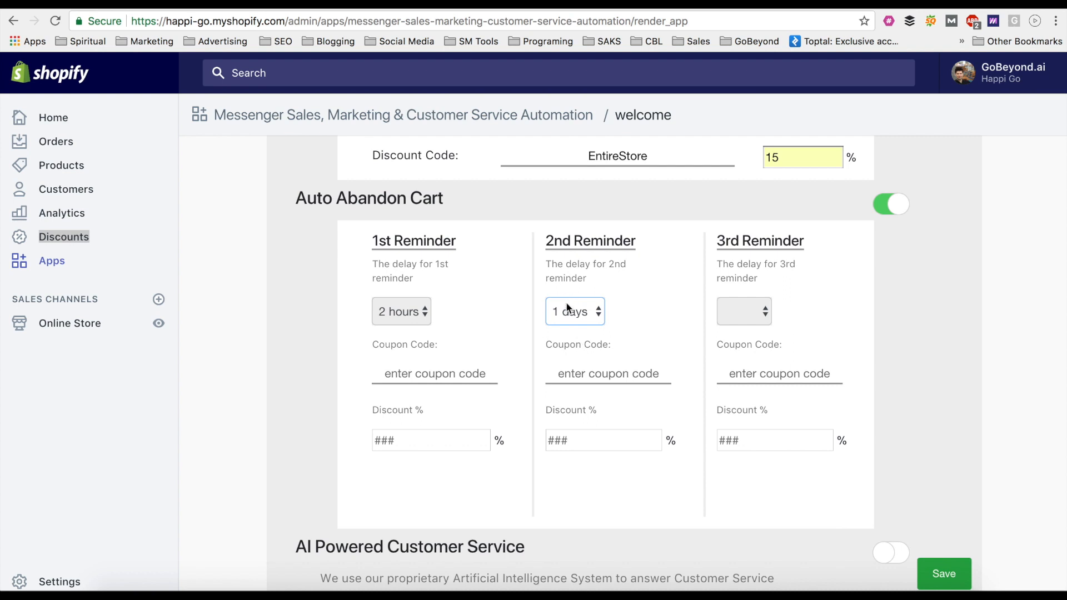
pyautogui.click(745, 310)
pyautogui.click(742, 339)
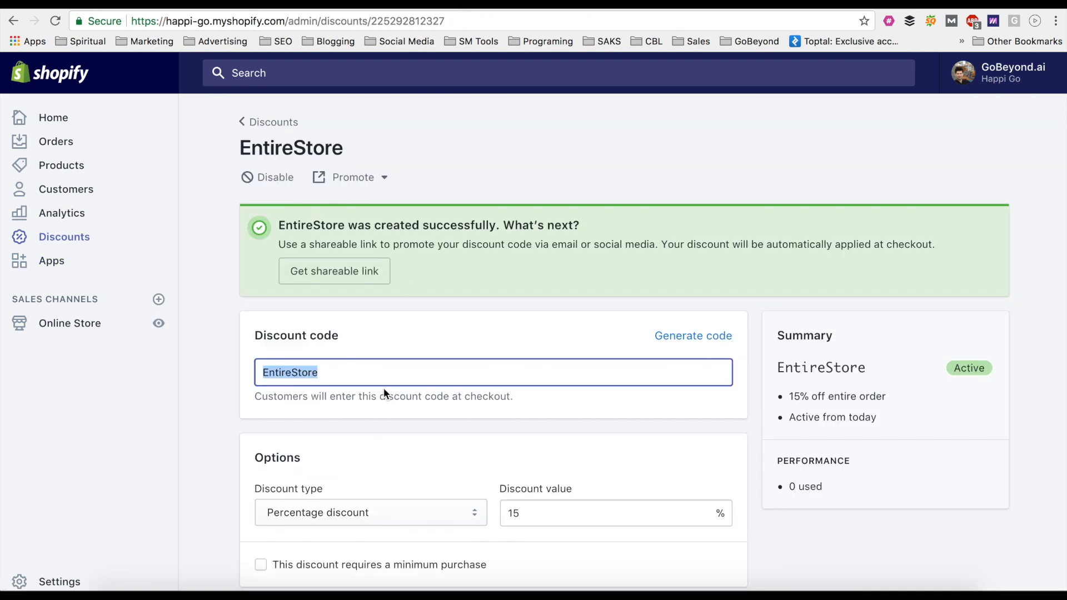
# Step: Create and save another percentage discount code named AbandonedCart1 with a value of 10% on the entire order
pyautogui.click(281, 123)
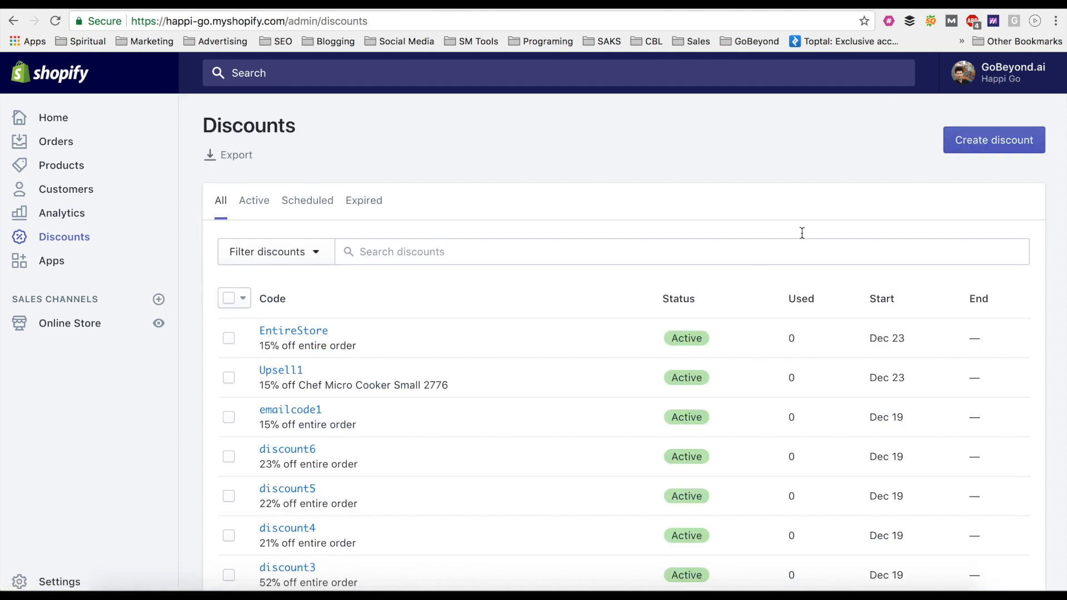
pyautogui.click(994, 141)
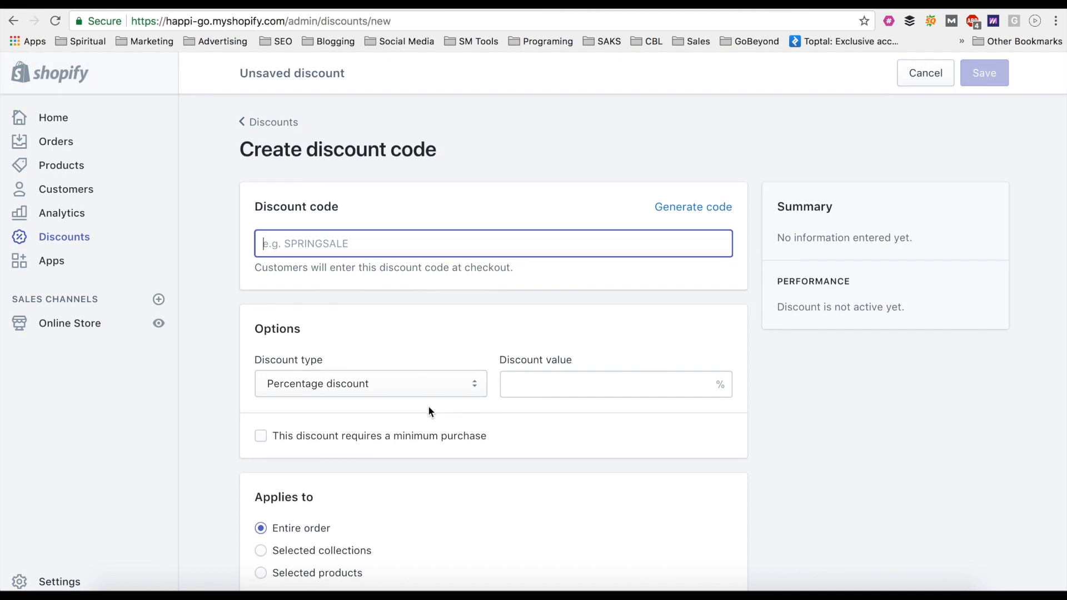
pyautogui.scroll(-4, 428, 408)
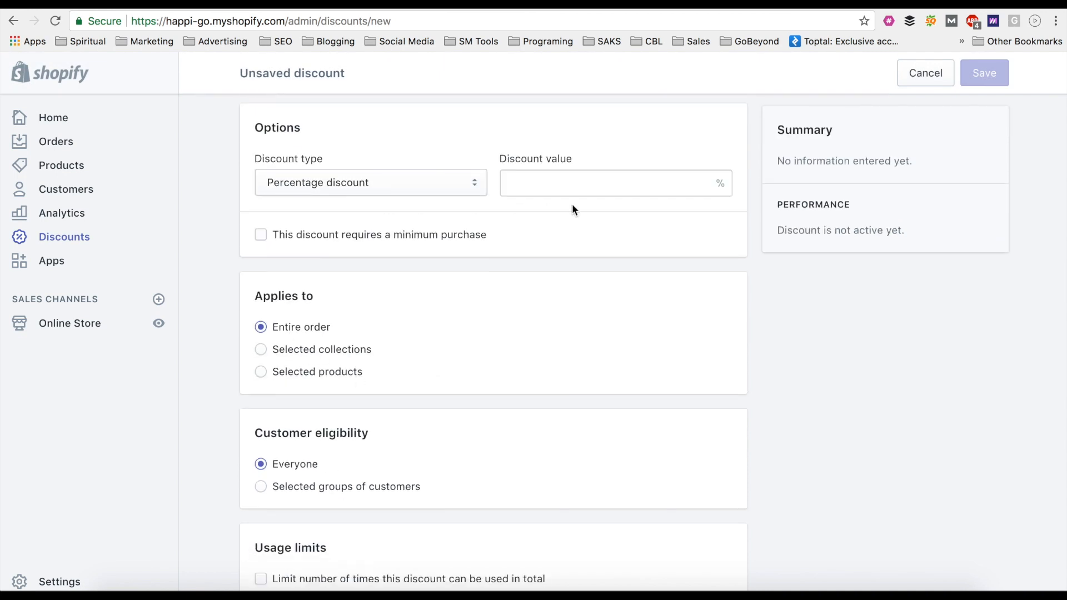
pyautogui.click(584, 183)
pyautogui.write('1')
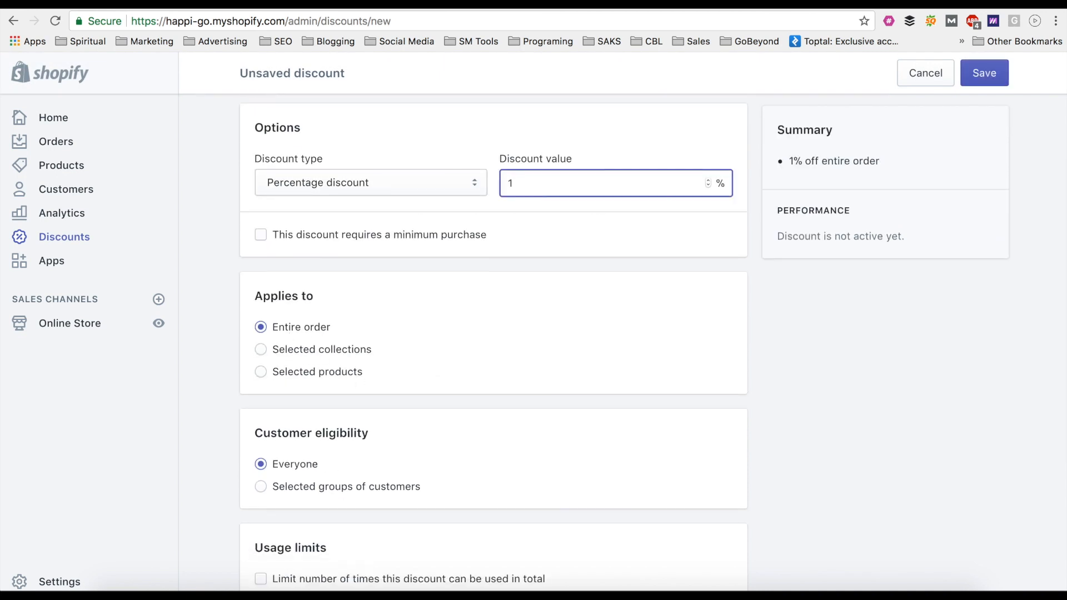
pyautogui.write('0')
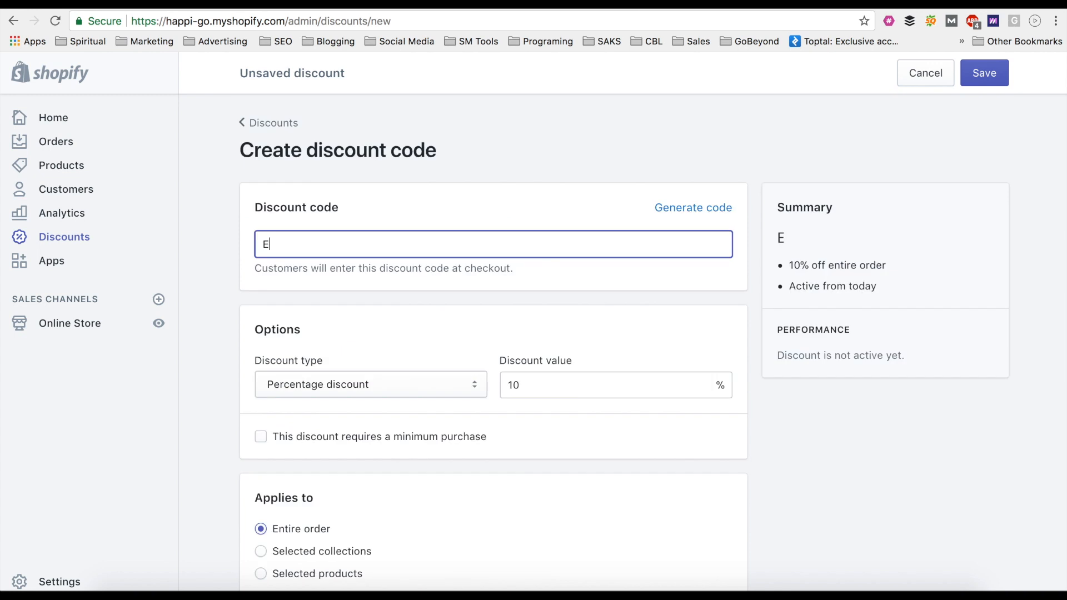
pyautogui.press('BackSpace')
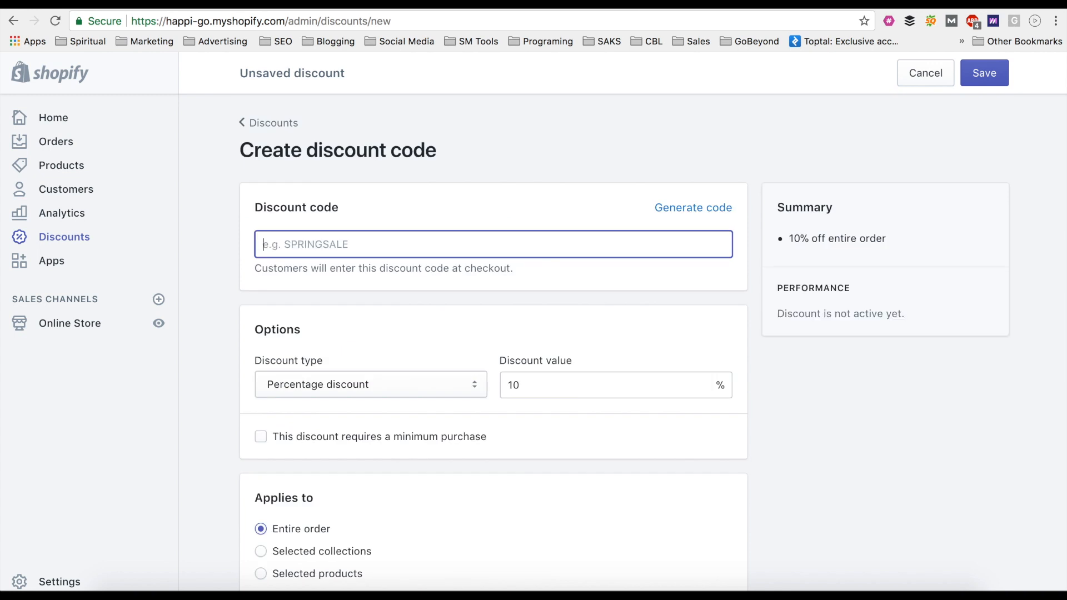
pyautogui.write('AbandonedCart')
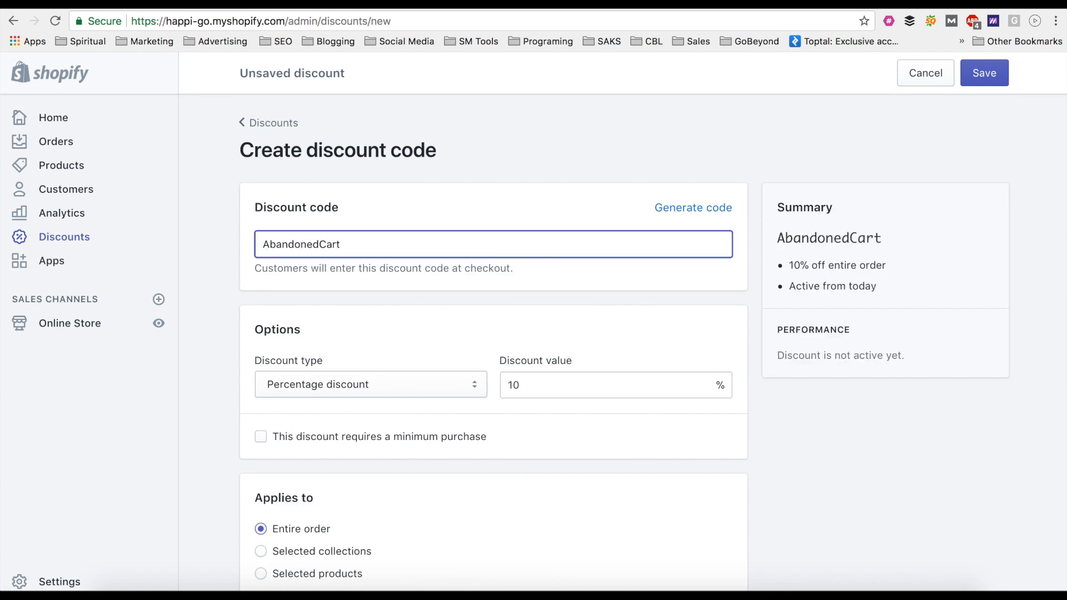
pyautogui.write('!')
pyautogui.press('BackSpace')
pyautogui.write('1')
pyautogui.click(988, 70)
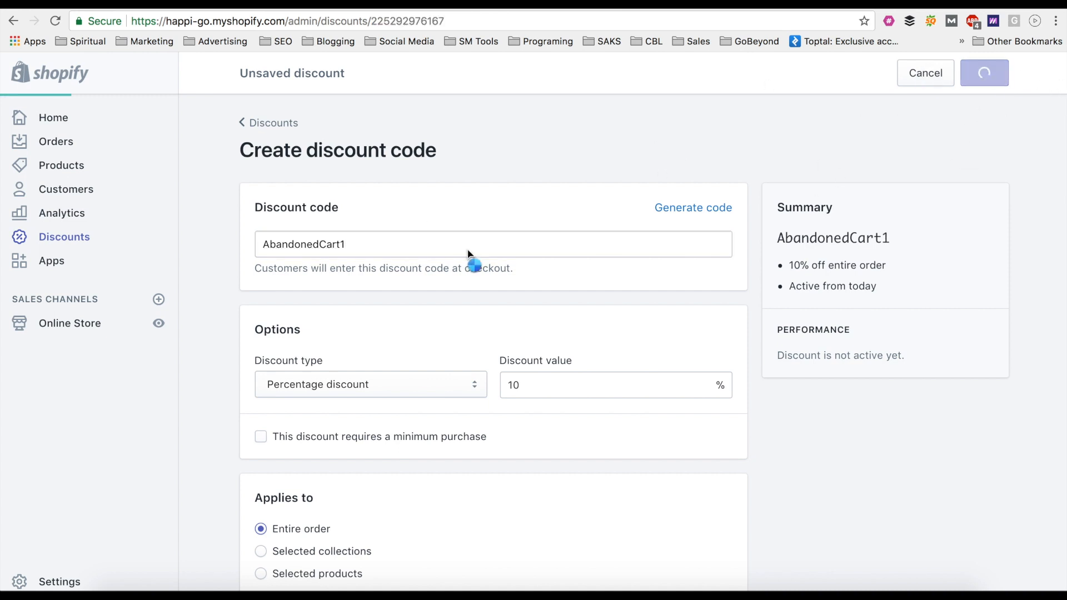
# Step: Copy the AbandonedCart1 code into the 1st Reminder's coupon code in the messenger app and set its discount to 10%
pyautogui.tripleClick(393, 373)
pyautogui.hotkey('ctrl', 'c')
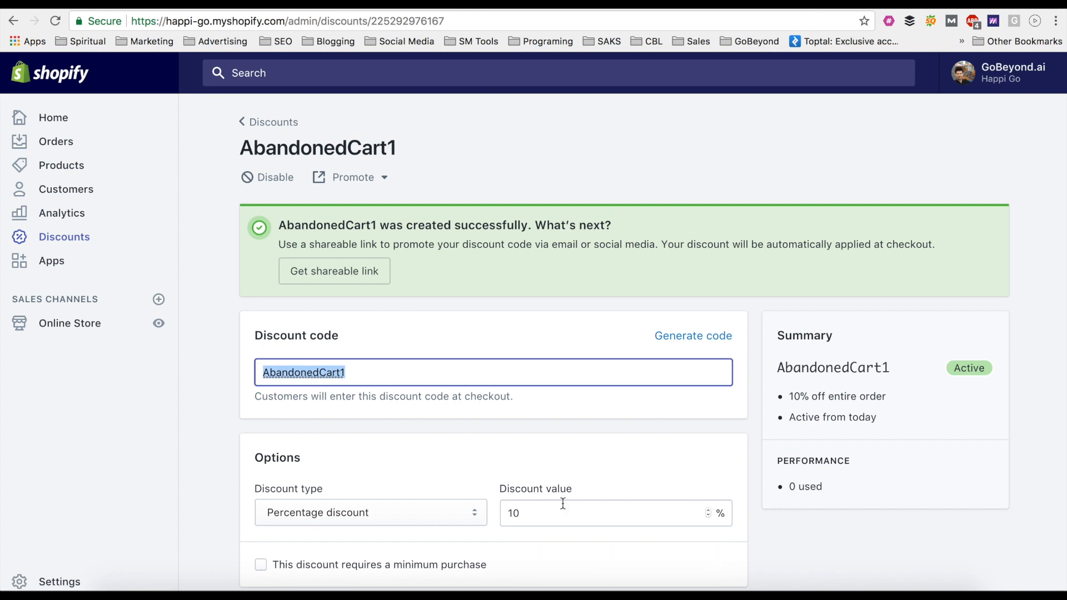
pyautogui.click(337, 5)
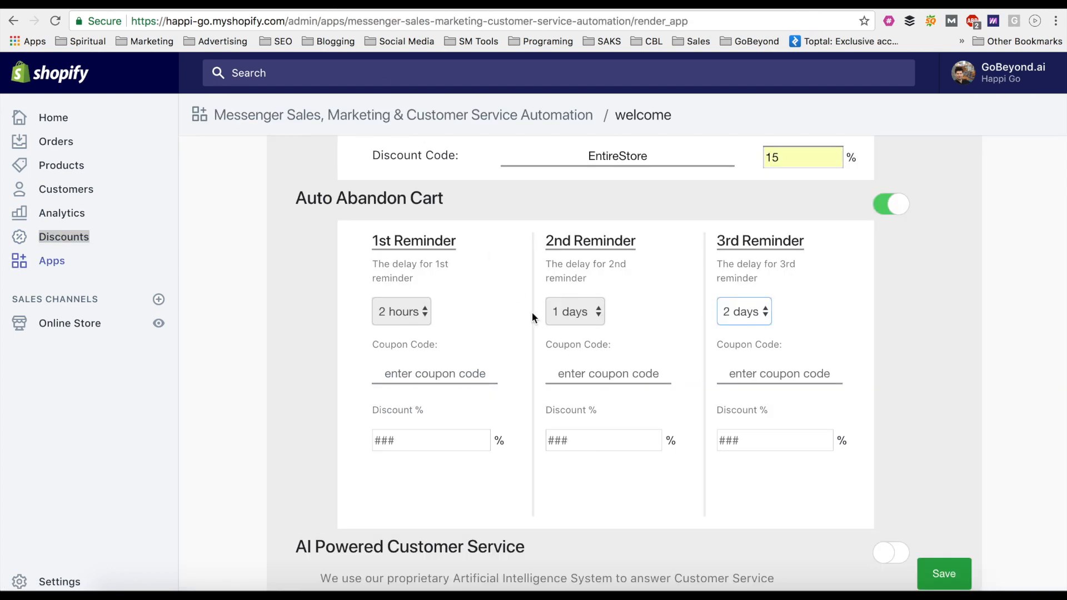
pyautogui.click(424, 374)
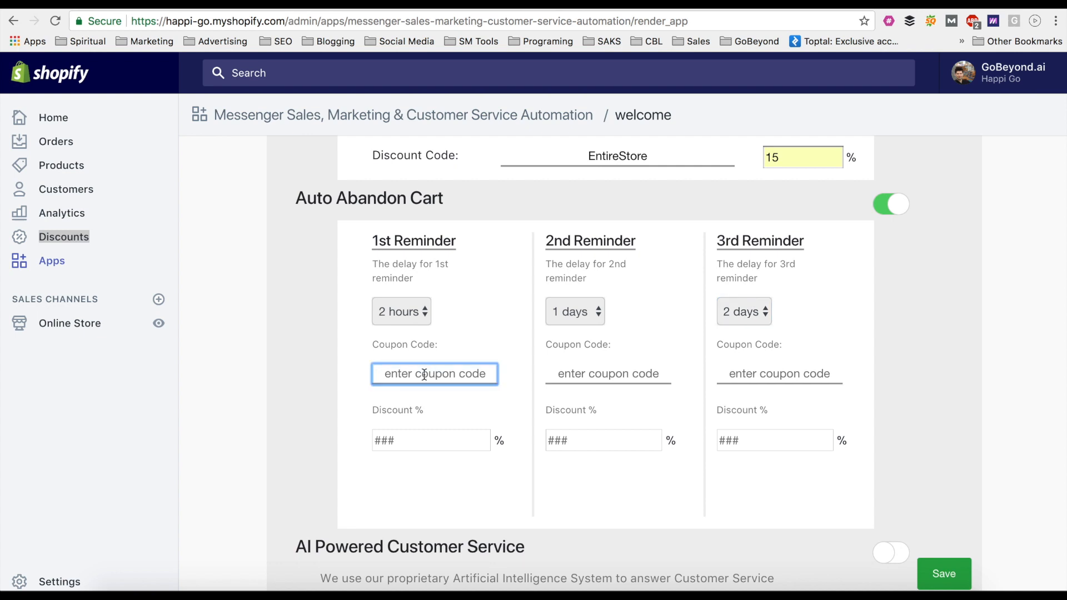
pyautogui.hotkey('ctrl', 'v')
pyautogui.click(451, 459)
pyautogui.click(449, 448)
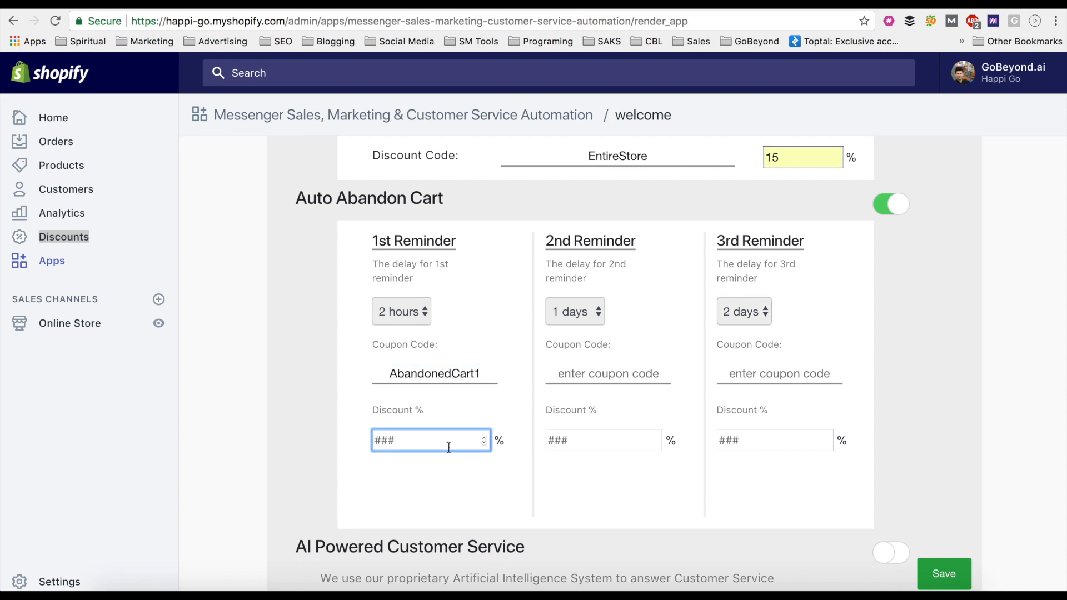
pyautogui.write('10')
# Step: Enter AbandonedCart2 as the 2nd Reminder's coupon code and set its discount to 15%
pyautogui.click(601, 366)
pyautogui.hotkey('ctrl', 'v')
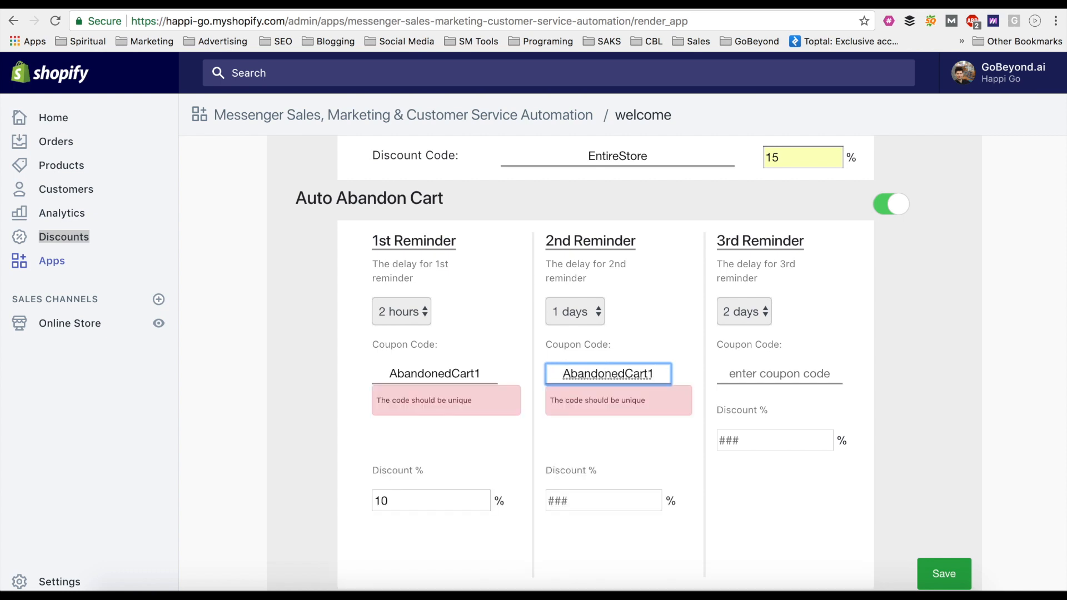
pyautogui.press('BackSpace')
pyautogui.write('2')
pyautogui.click(598, 443)
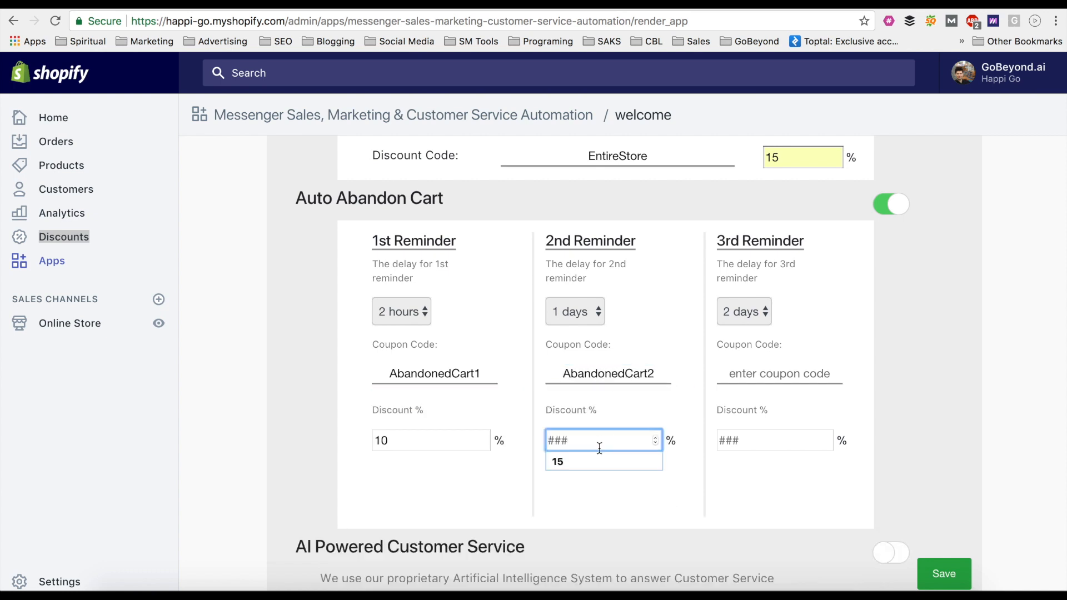
pyautogui.write('15')
# Step: Set the 3rd Reminder's discount to 20% and enter AbandonedCart3 as its coupon code
pyautogui.click(759, 441)
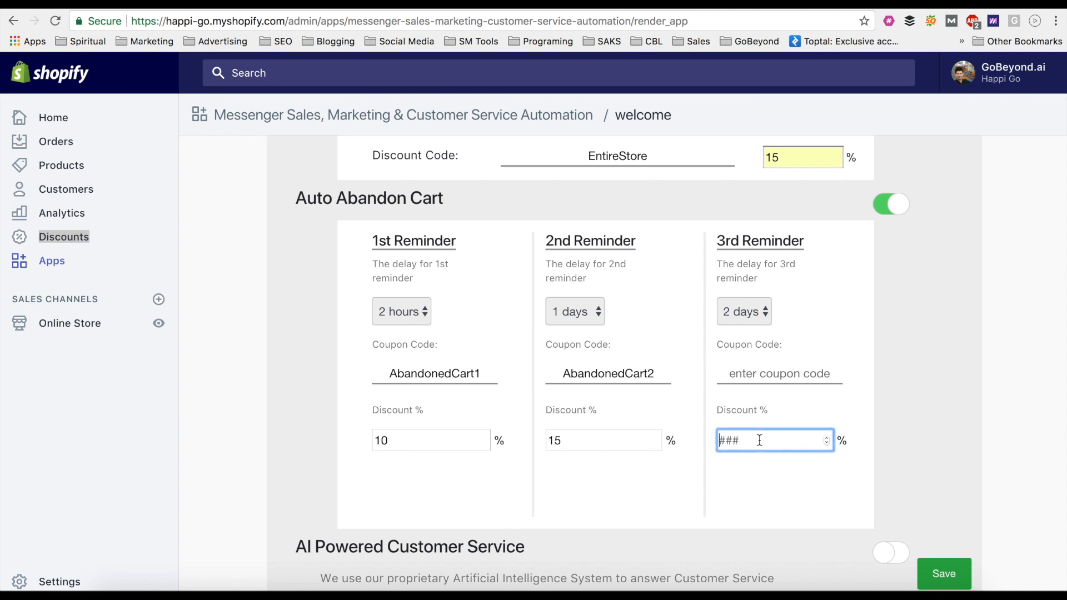
pyautogui.write('20')
pyautogui.click(781, 374)
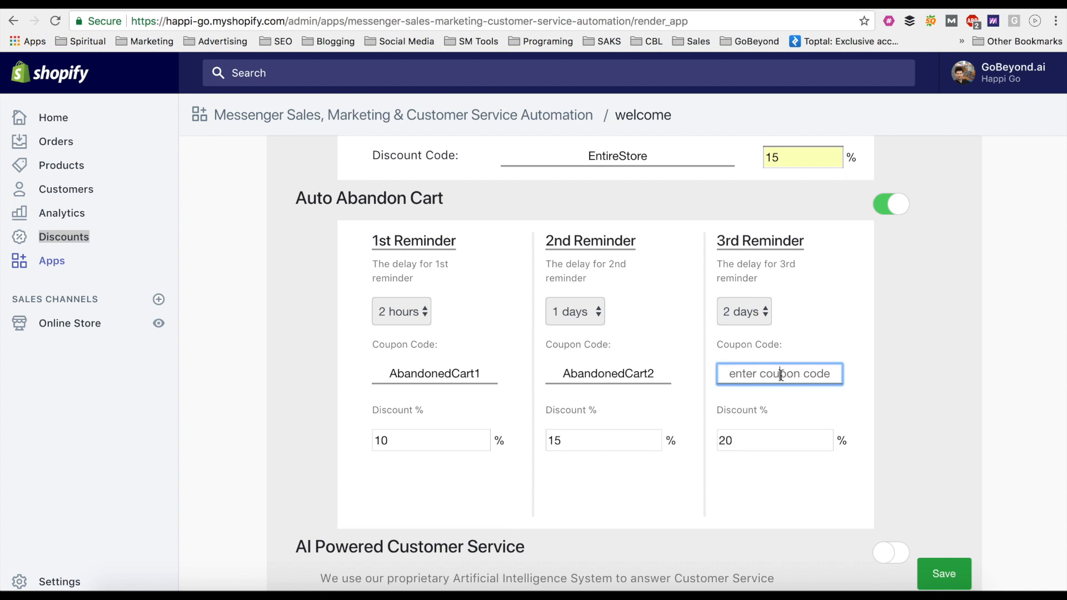
pyautogui.press('super+v')
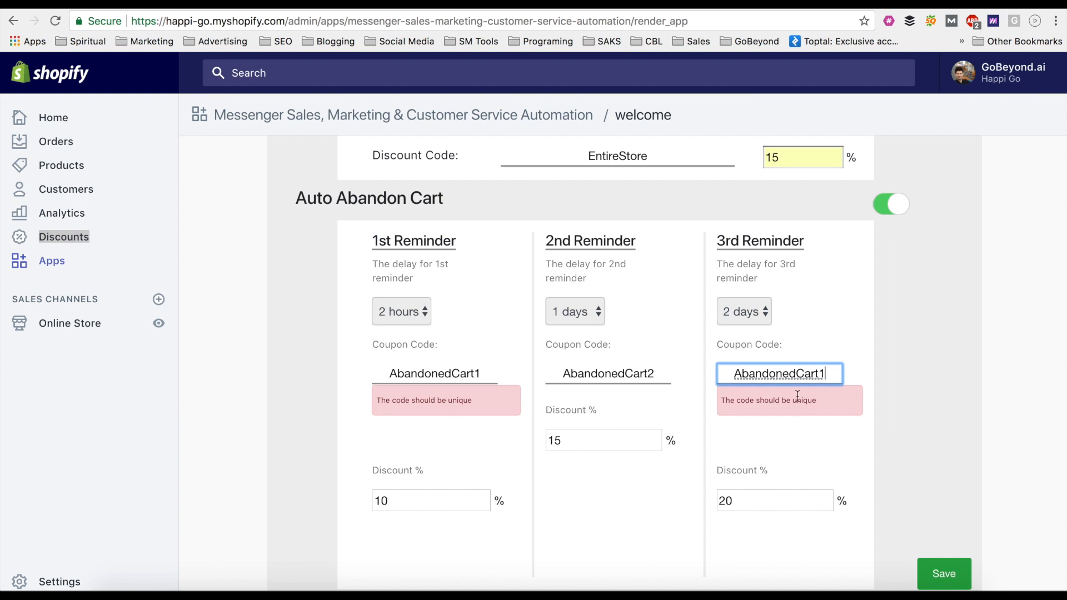
pyautogui.press('BackSpace')
pyautogui.write('3')
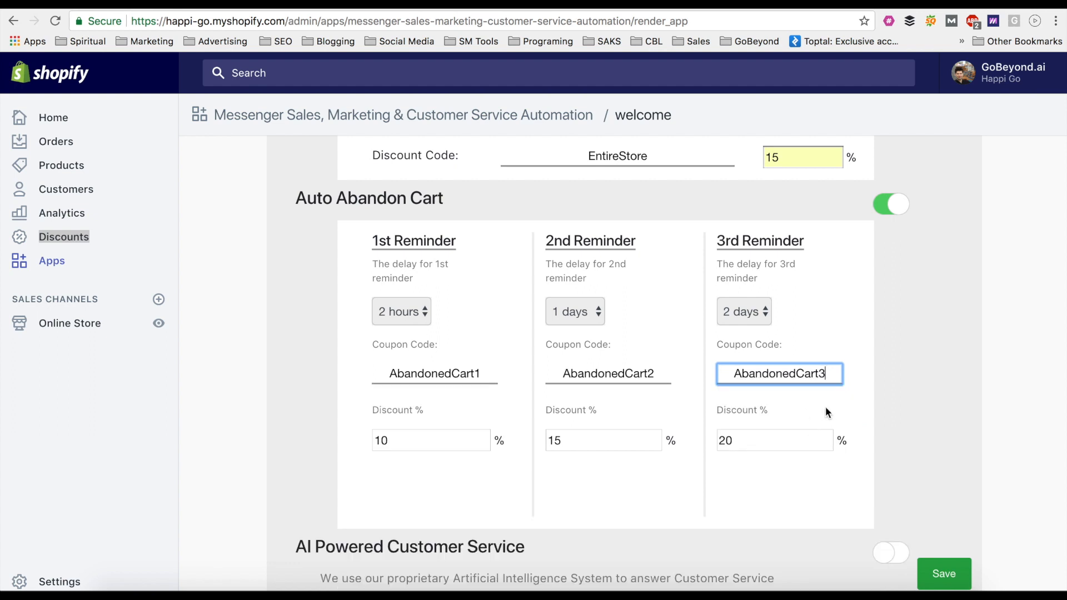
pyautogui.click(796, 413)
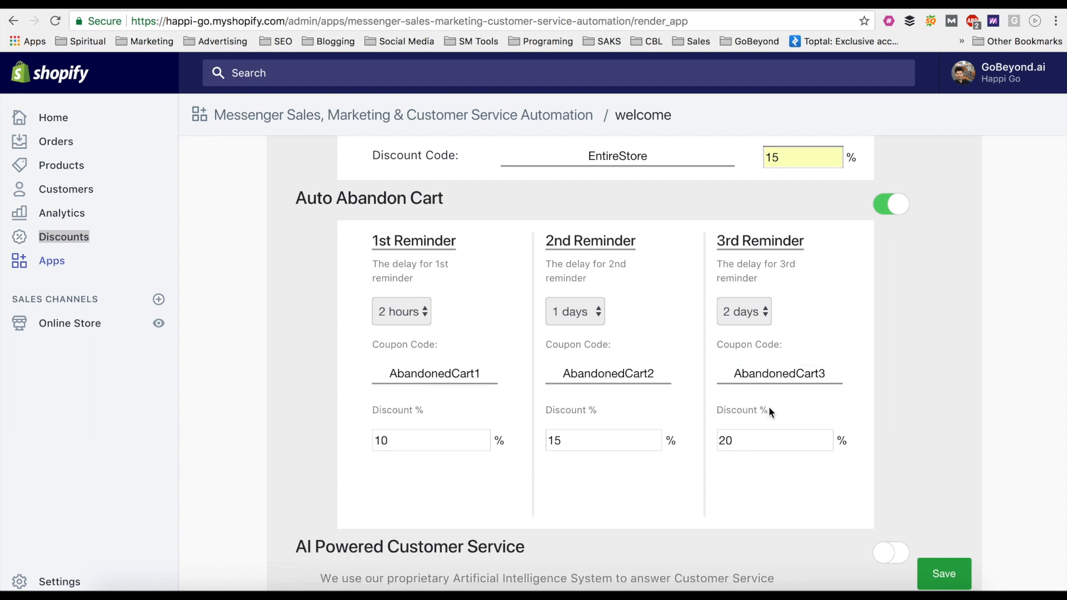
# Step: Review the upsell, downsell and reminder settings and turn on AI Powered Customer Service
pyautogui.scroll(12, 722, 327)
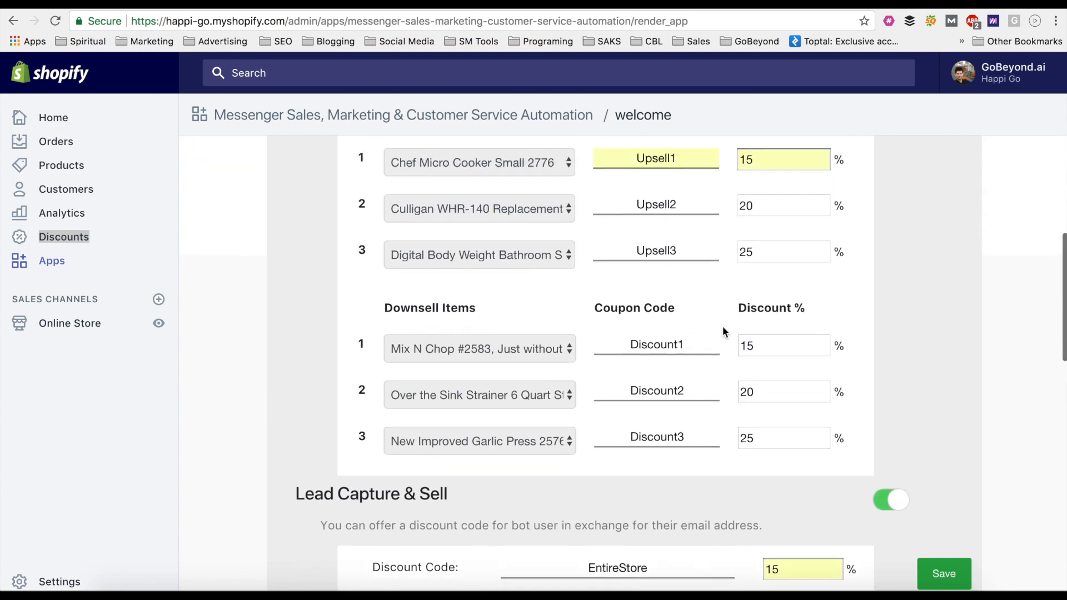
pyautogui.scroll(-3, 722, 326)
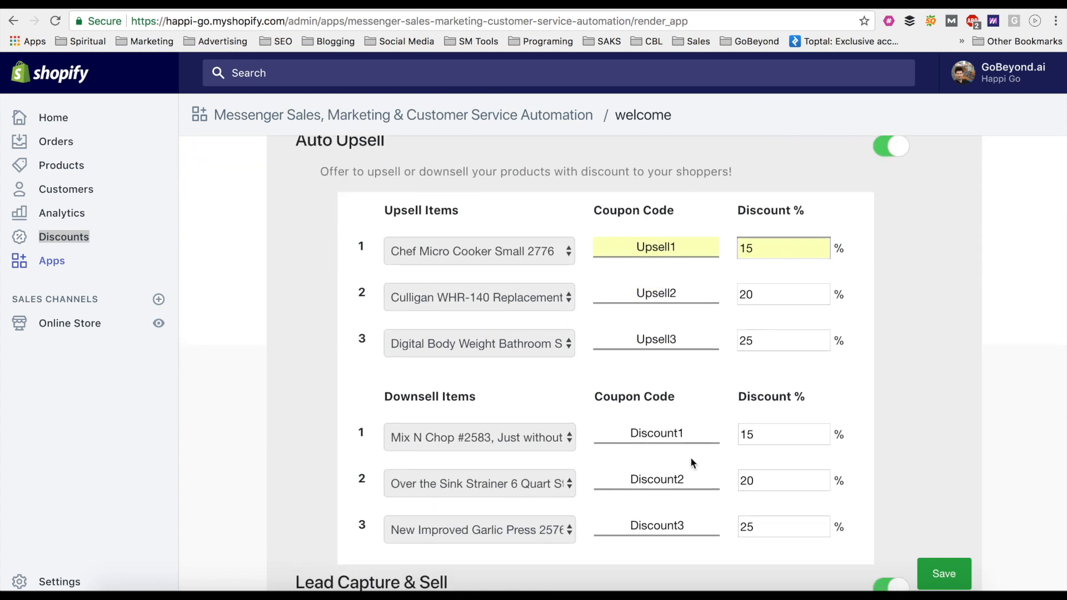
pyautogui.scroll(-5, 690, 462)
pyautogui.scroll(-7, 691, 462)
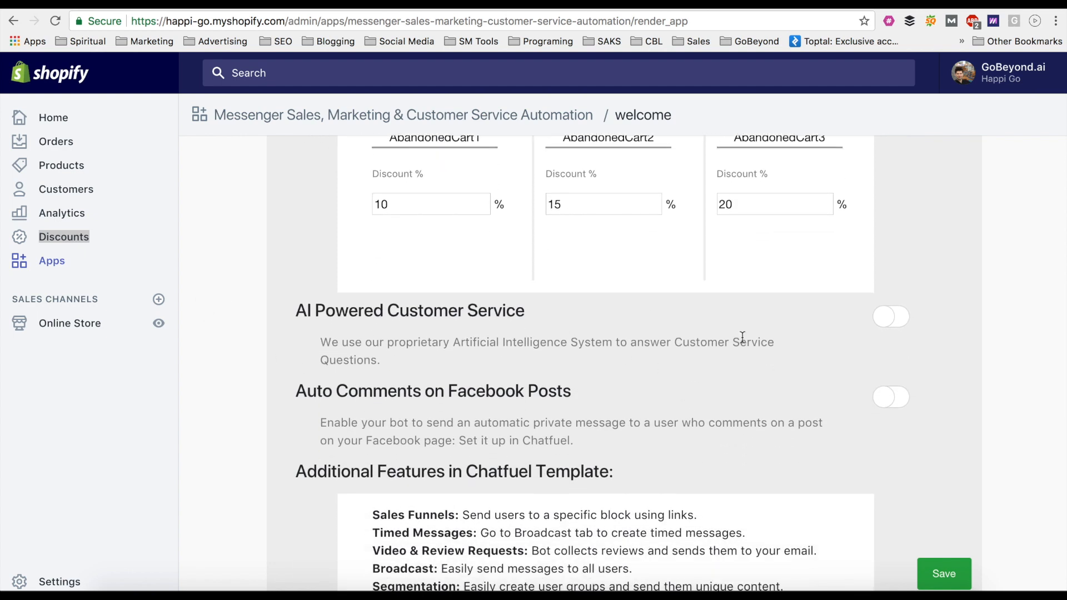
pyautogui.moveTo(389, 367); pyautogui.dragTo(311, 352)
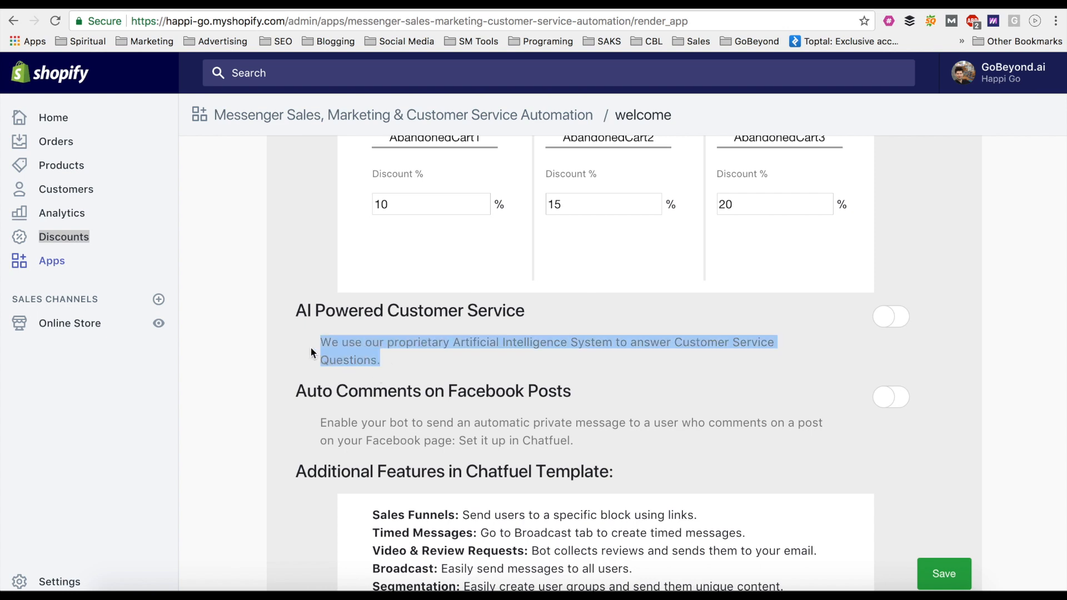
pyautogui.click(901, 320)
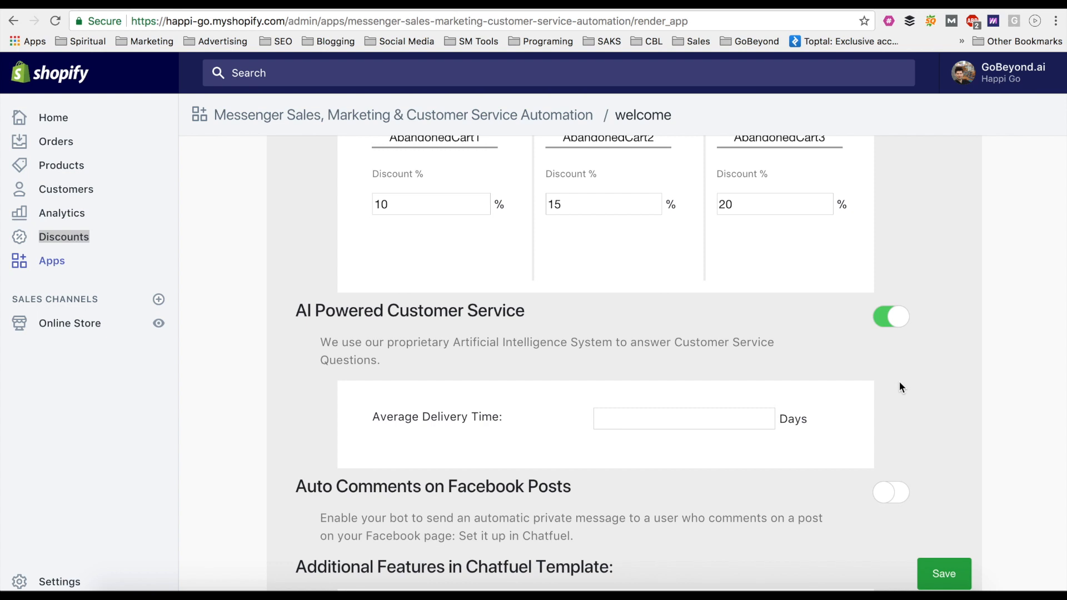
# Step: Set the Average Delivery Time under AI Powered Customer Service to 5 days
pyautogui.scroll(-1, 900, 382)
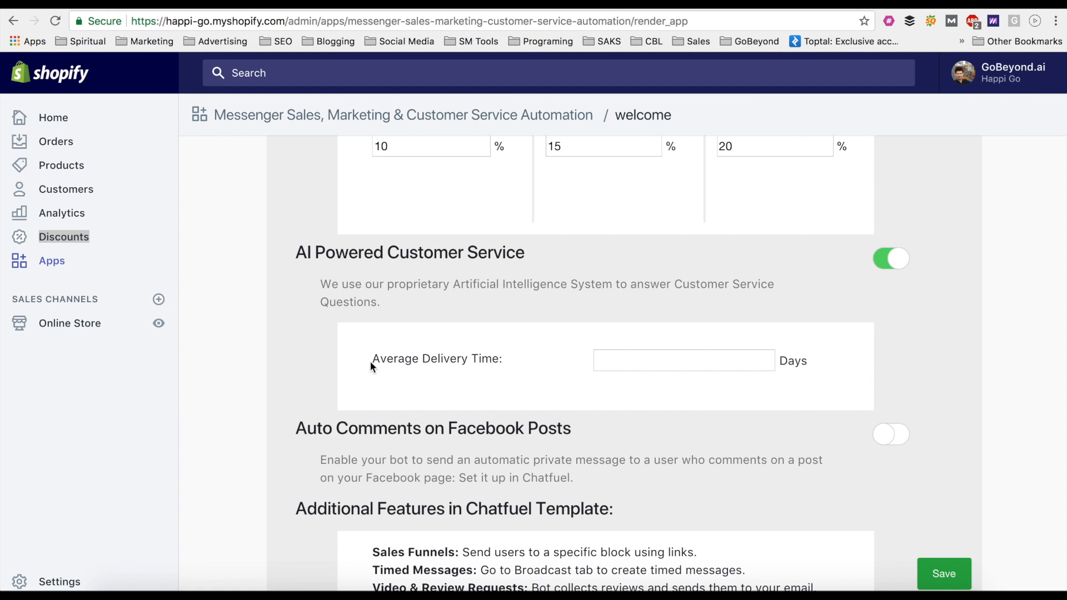
pyautogui.moveTo(371, 360); pyautogui.dragTo(511, 365)
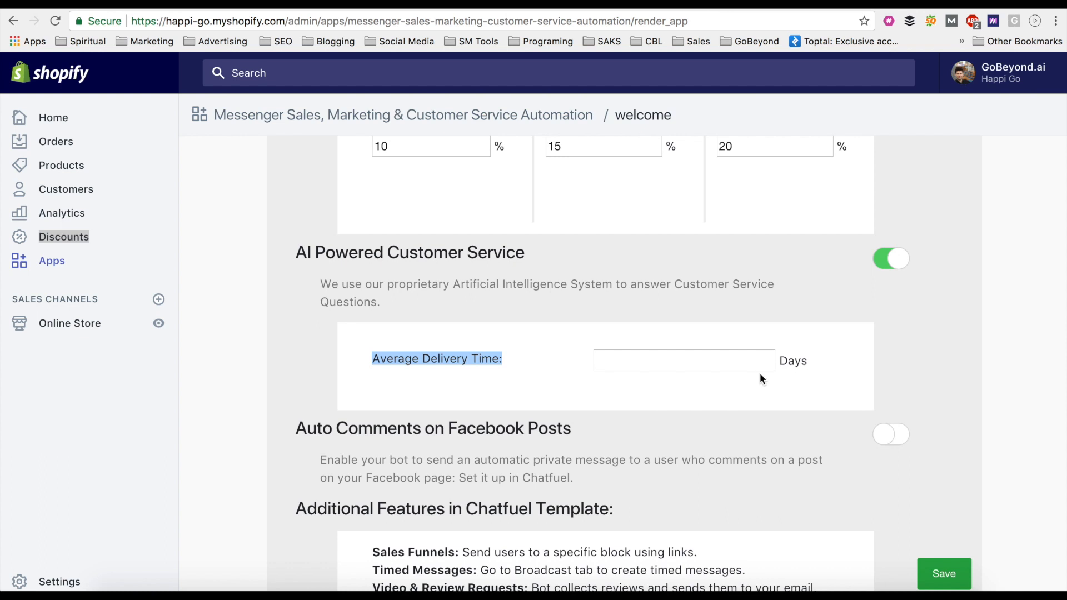
pyautogui.click(726, 365)
pyautogui.write('15')
pyautogui.moveTo(615, 361); pyautogui.dragTo(591, 364)
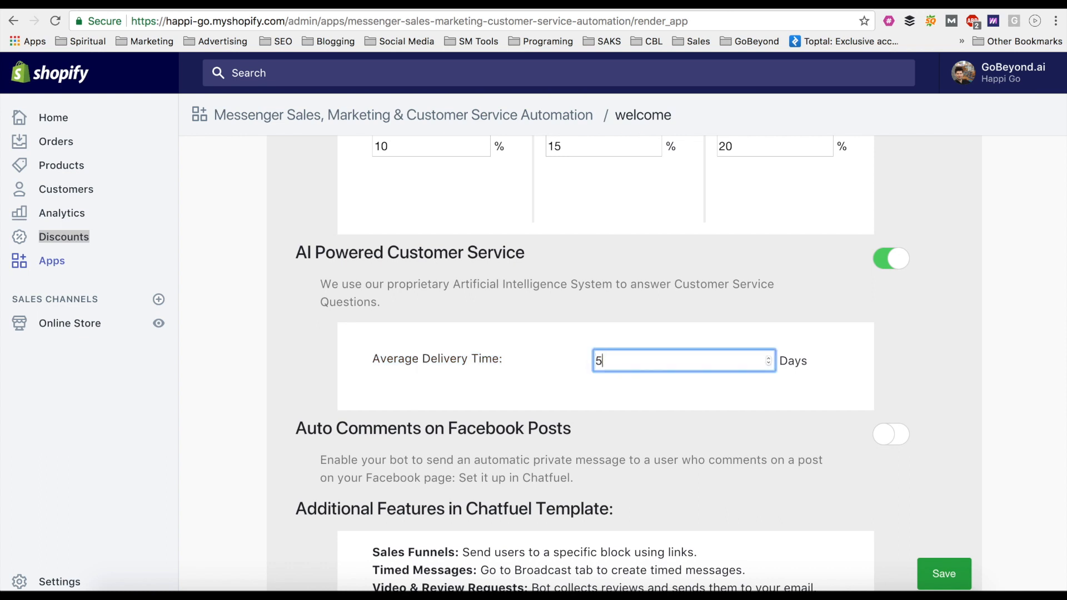
pyautogui.click(609, 383)
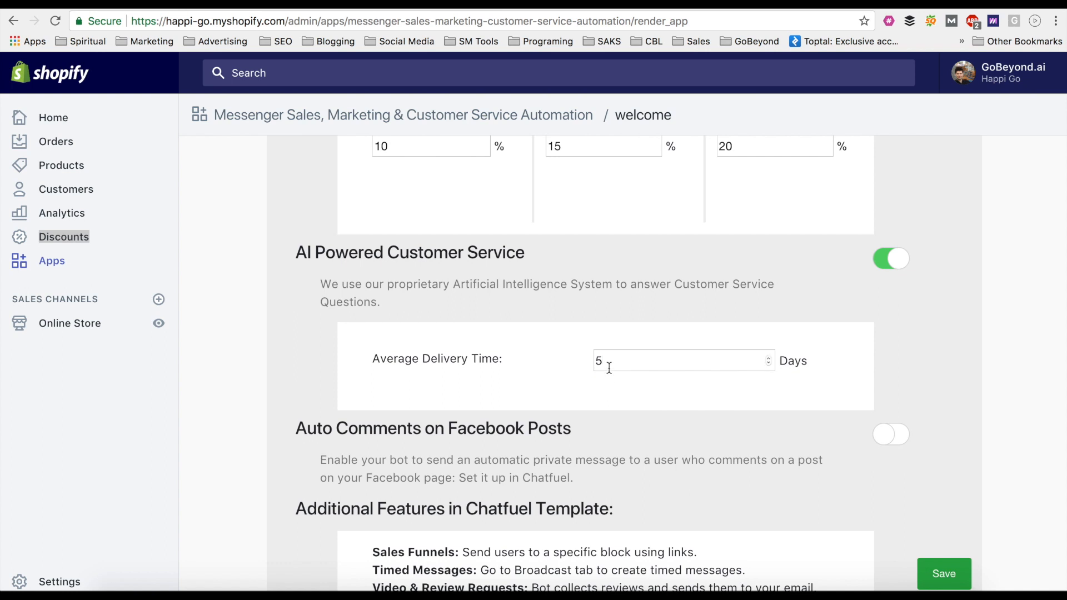
# Step: Change the Average Delivery Time to 20 days and reread the AI Powered Customer Service description
pyautogui.moveTo(608, 364); pyautogui.dragTo(591, 362)
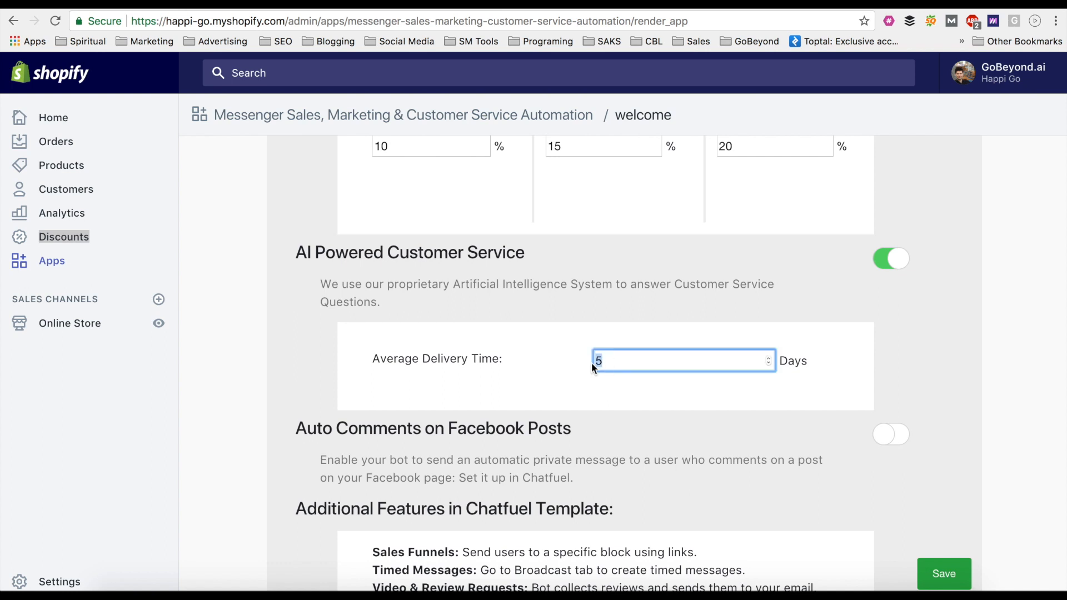
pyautogui.write('20')
pyautogui.click(313, 220)
pyautogui.scroll(-1, 312, 220)
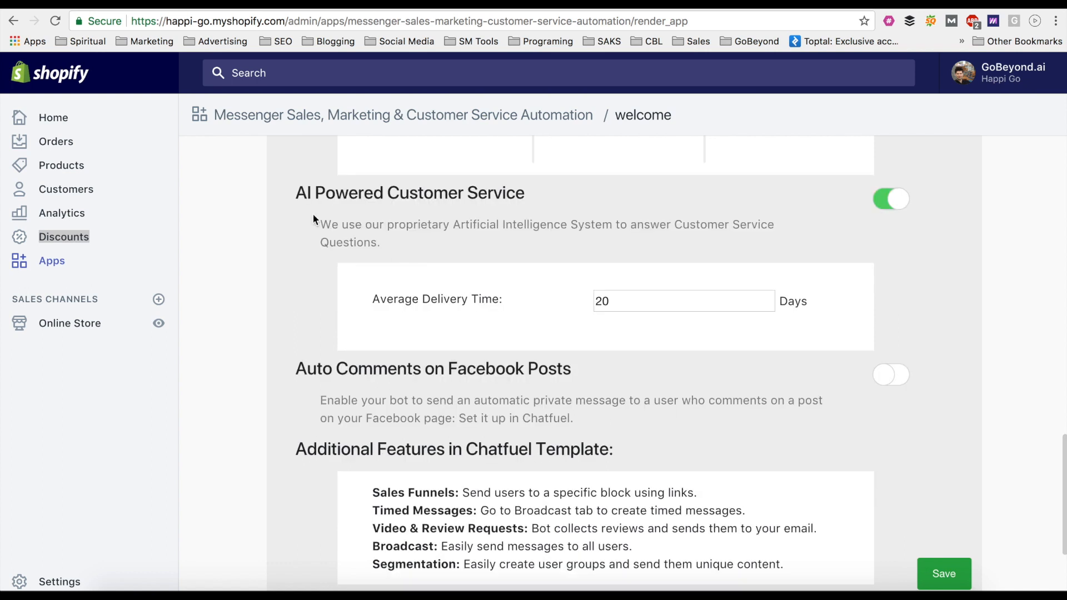
pyautogui.moveTo(413, 247); pyautogui.dragTo(302, 201)
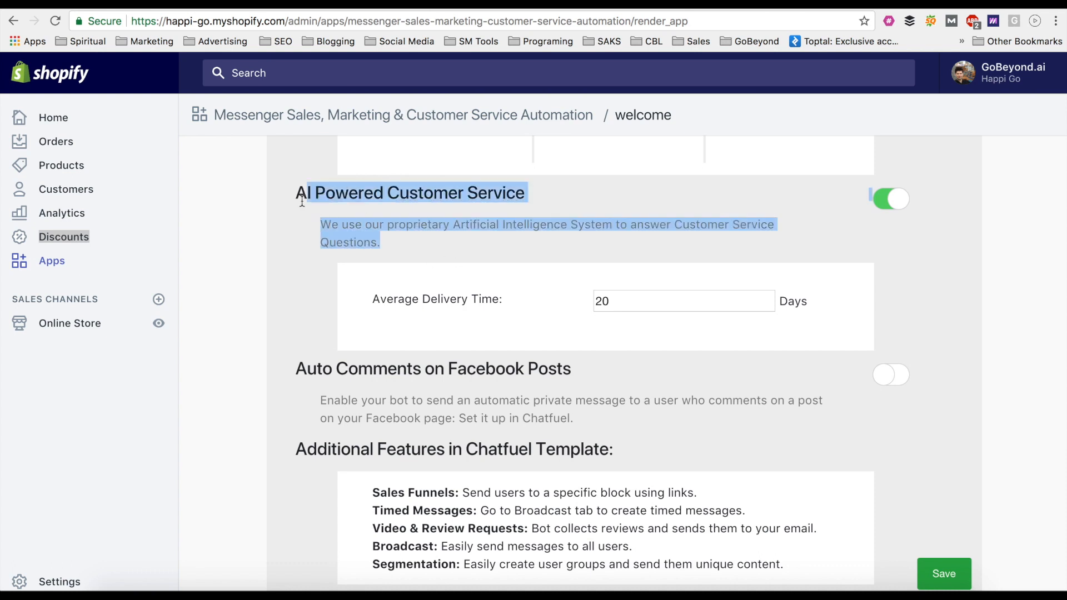
pyautogui.click(426, 243)
pyautogui.scroll(-1, 425, 246)
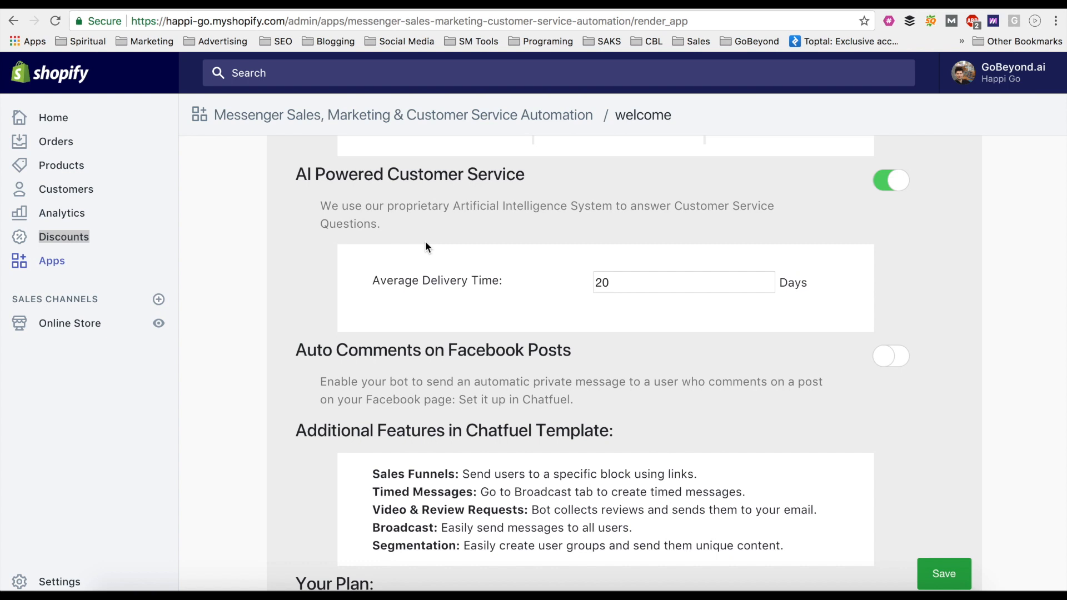
# Step: Turn on Auto Comments on Facebook Posts and look over the app's complete settings page
pyautogui.scroll(-2, 425, 241)
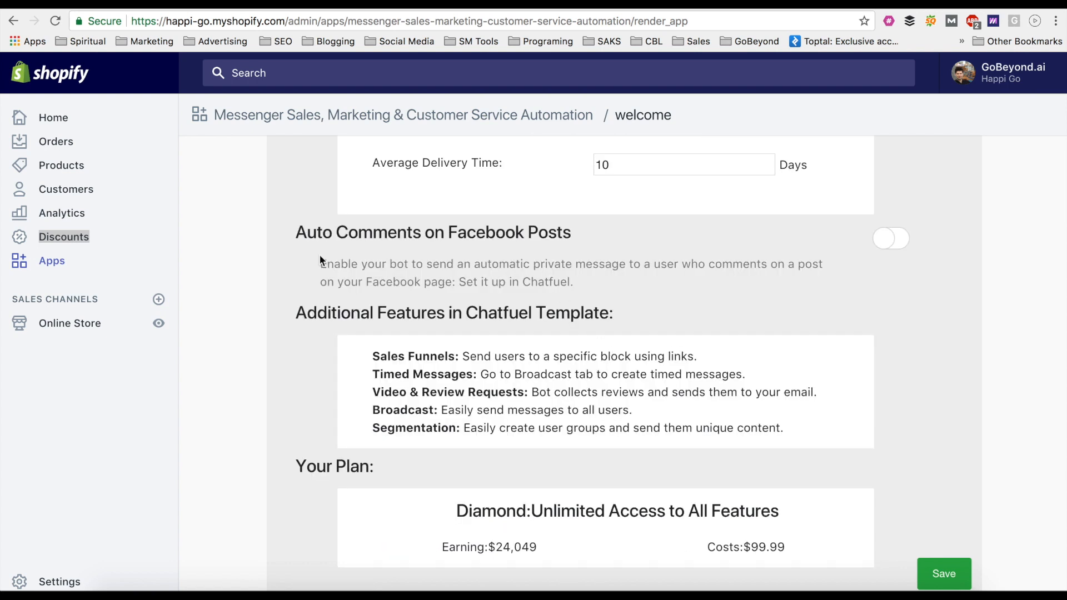
pyautogui.moveTo(295, 236); pyautogui.dragTo(577, 240)
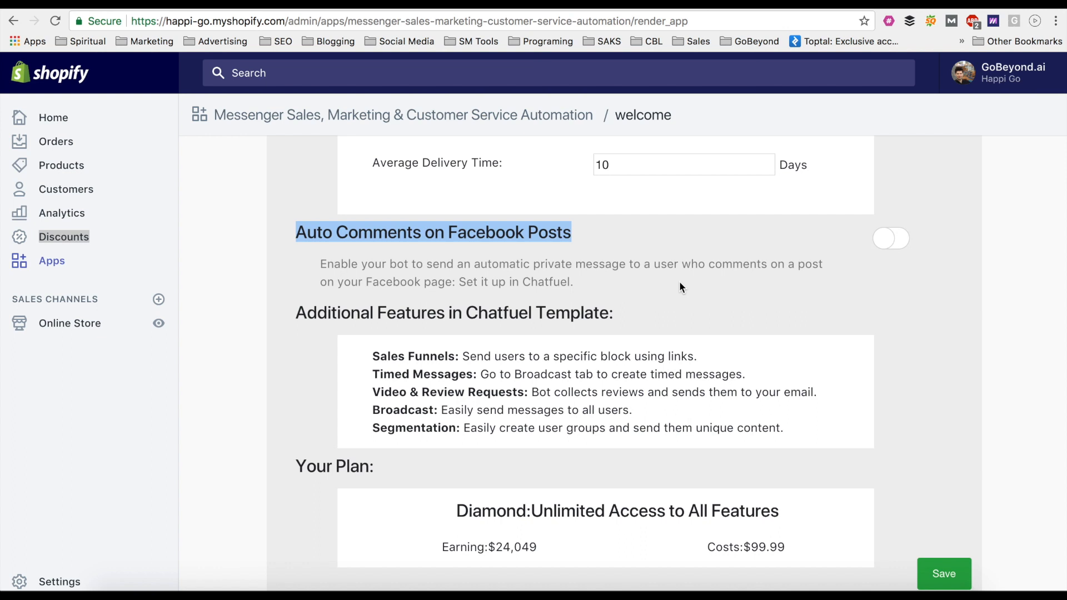
pyautogui.click(900, 244)
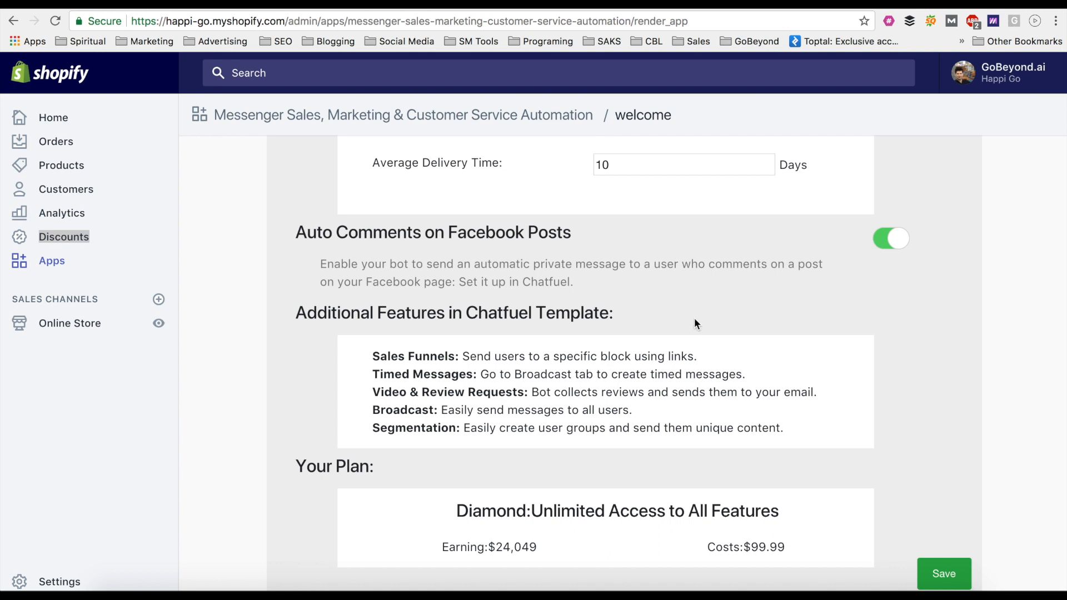
pyautogui.scroll(10, 695, 323)
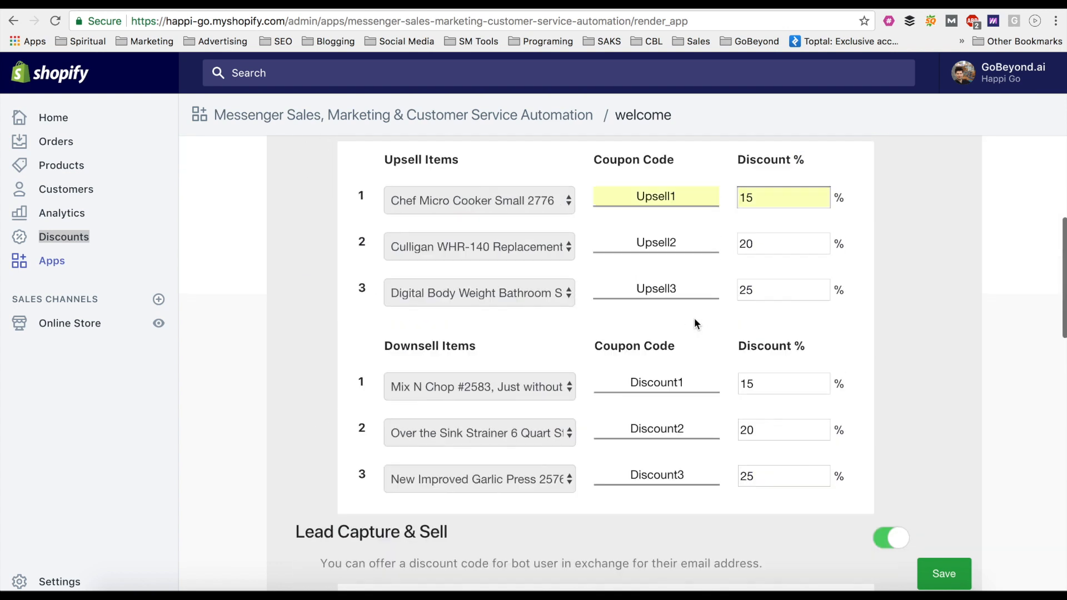
pyautogui.scroll(5, 695, 319)
pyautogui.scroll(-15, 695, 320)
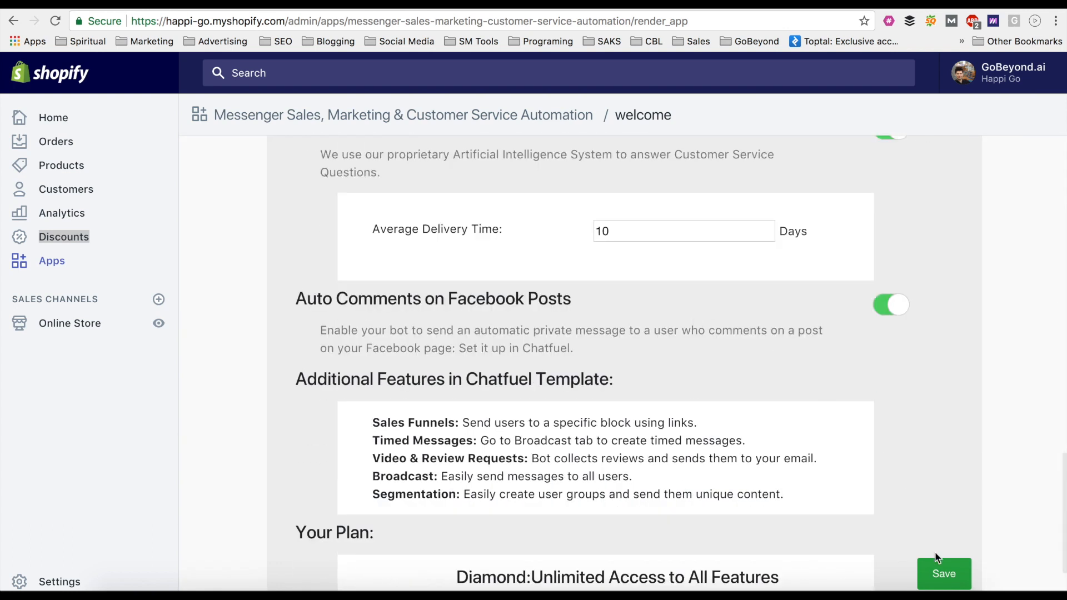
pyautogui.scroll(-2, 842, 497)
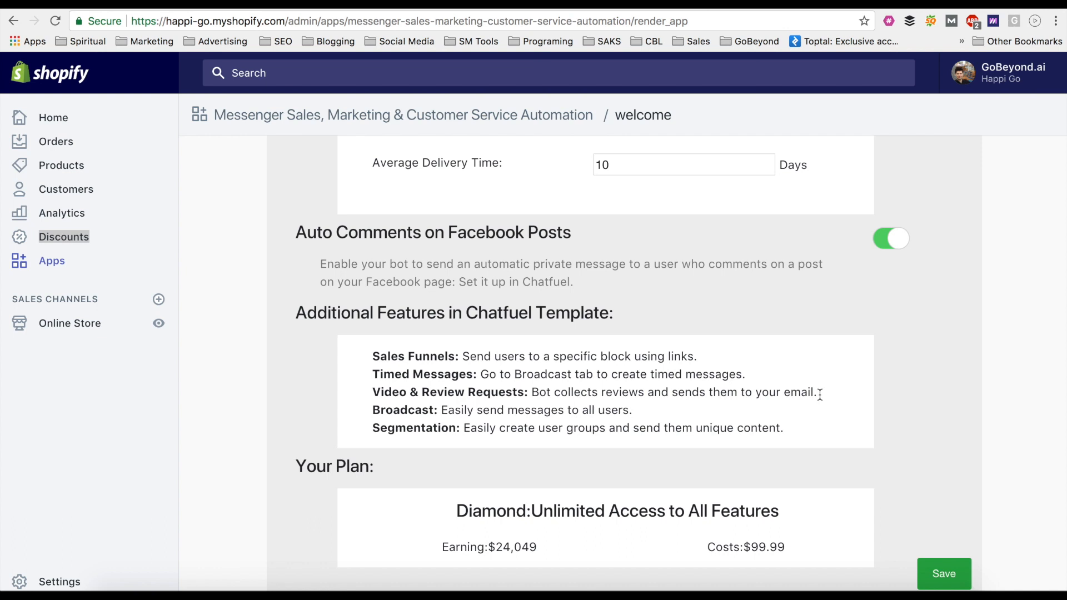
pyautogui.scroll(20, 819, 395)
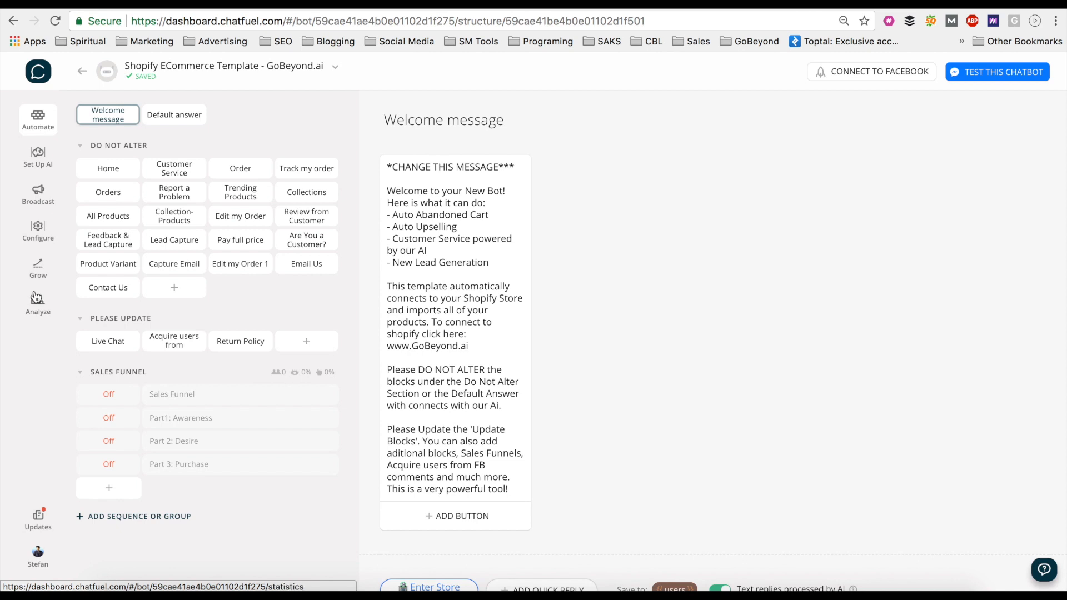
# Step: In Chatfuel, connect the Shopify ECommerce Template bot to the GoBeyond Facebook page
pyautogui.click(38, 236)
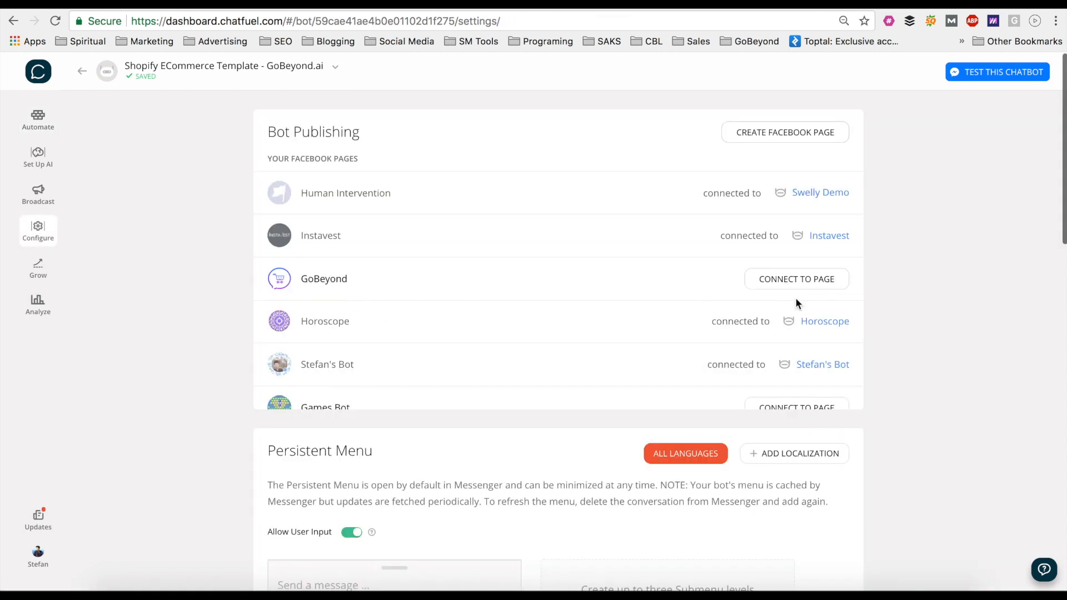
pyautogui.click(803, 281)
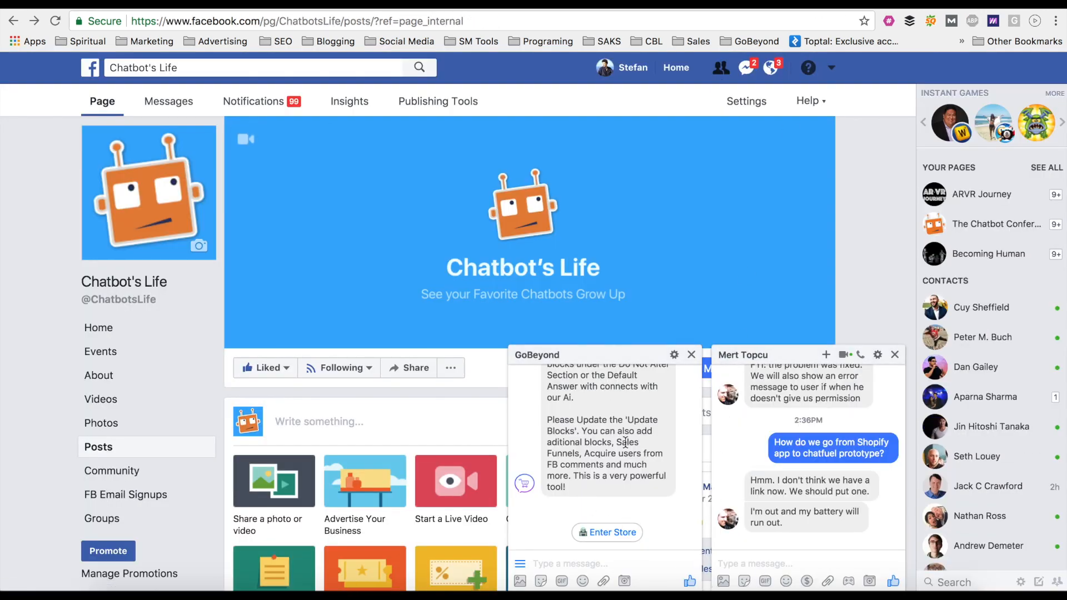
# Step: Read through the bot's welcome message in the GoBeyond chat on Facebook and close the chat
pyautogui.scroll(5, 625, 442)
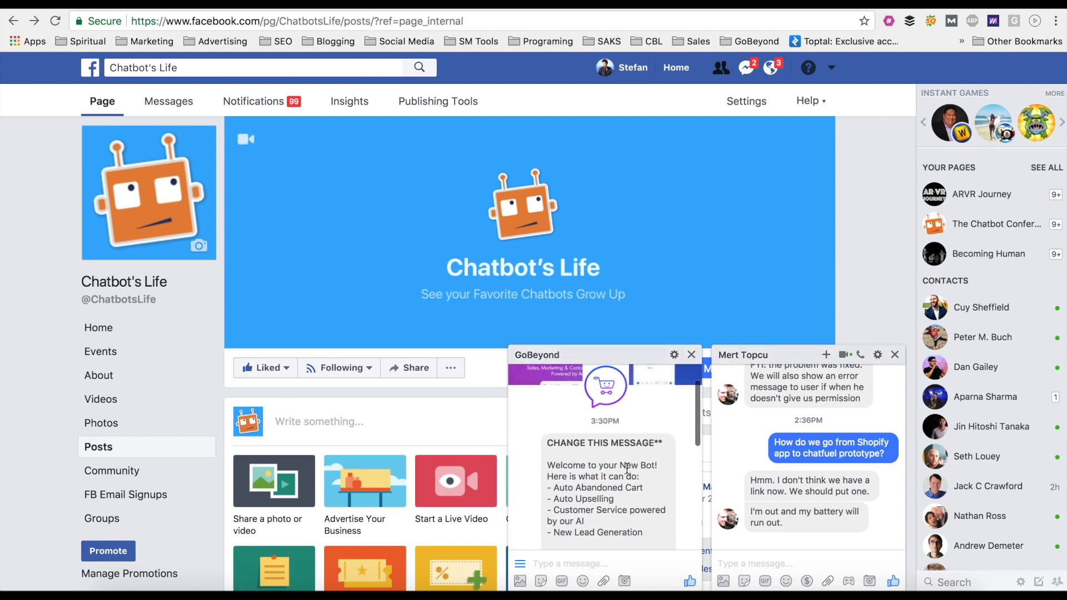
pyautogui.scroll(-3, 627, 469)
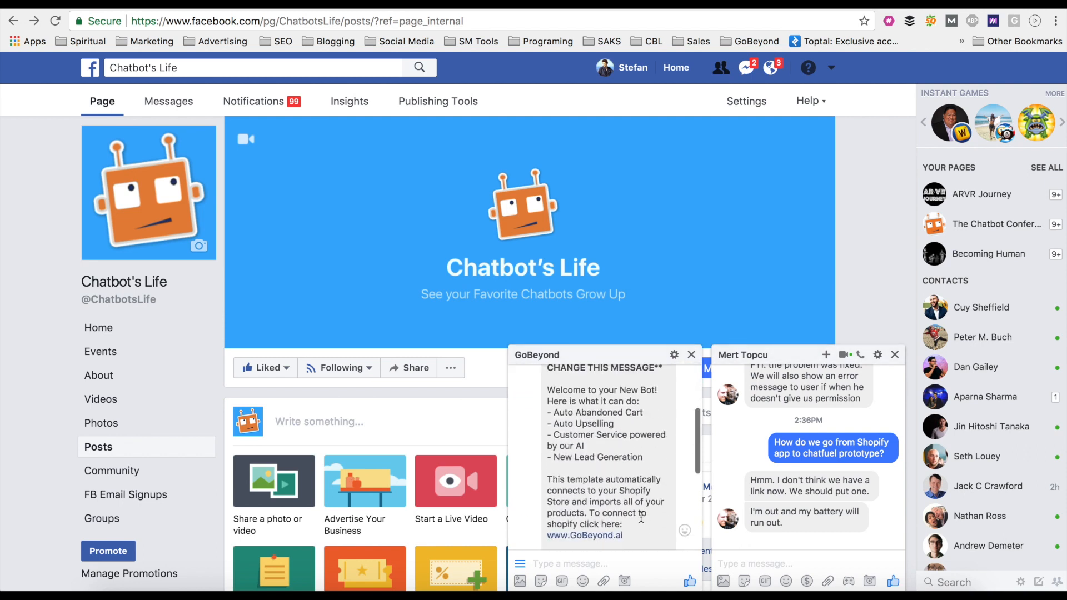
pyautogui.scroll(-5, 640, 517)
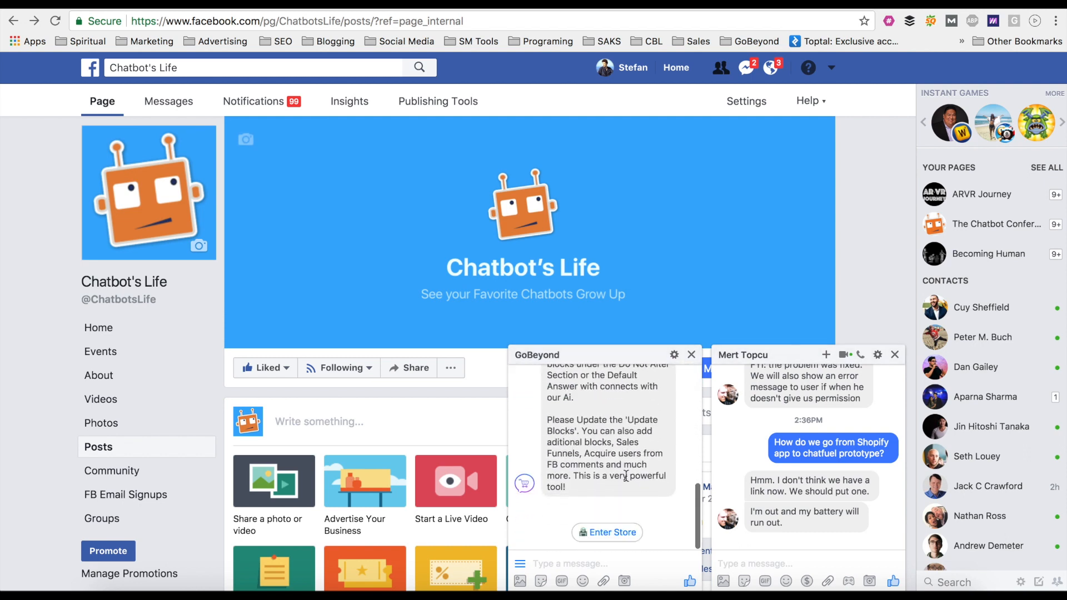
pyautogui.click(691, 354)
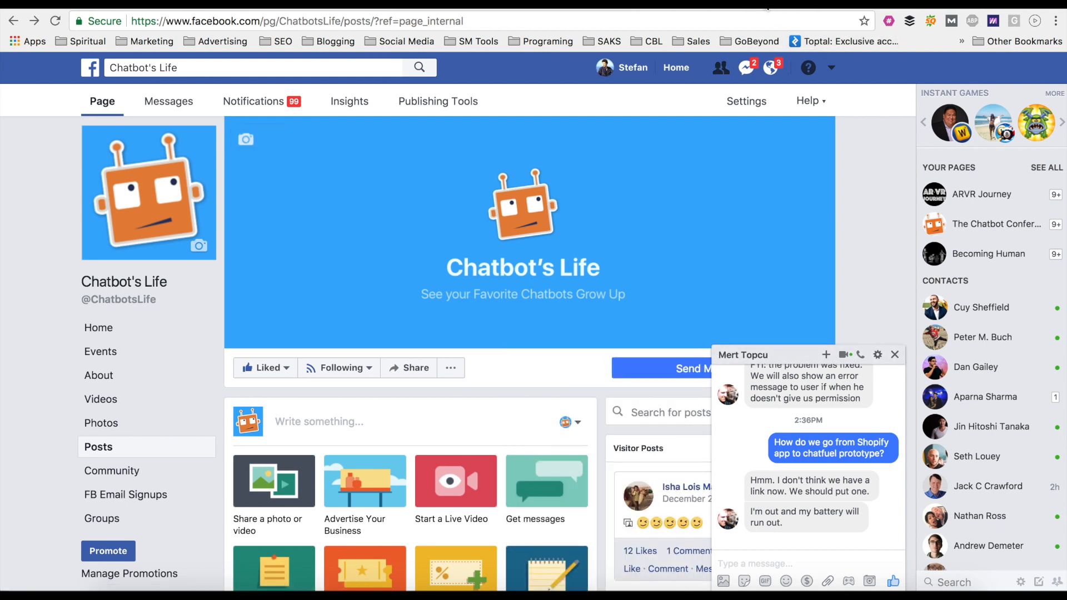
# Step: Switch back to Chatfuel and examine the template's block groups and the contents of the Welcome message block
pyautogui.click(666, 6)
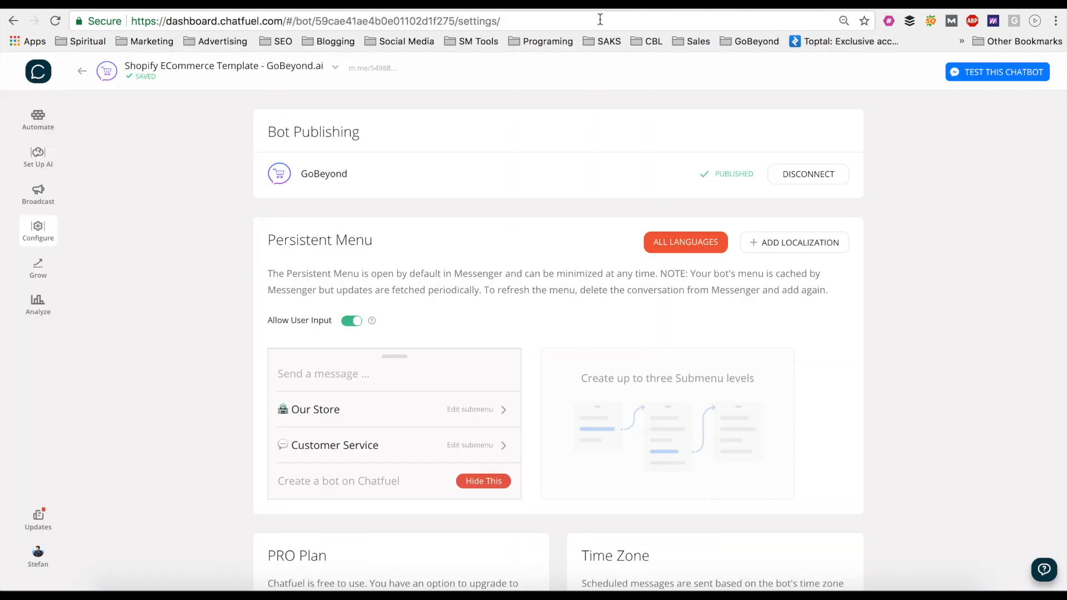
pyautogui.click(38, 119)
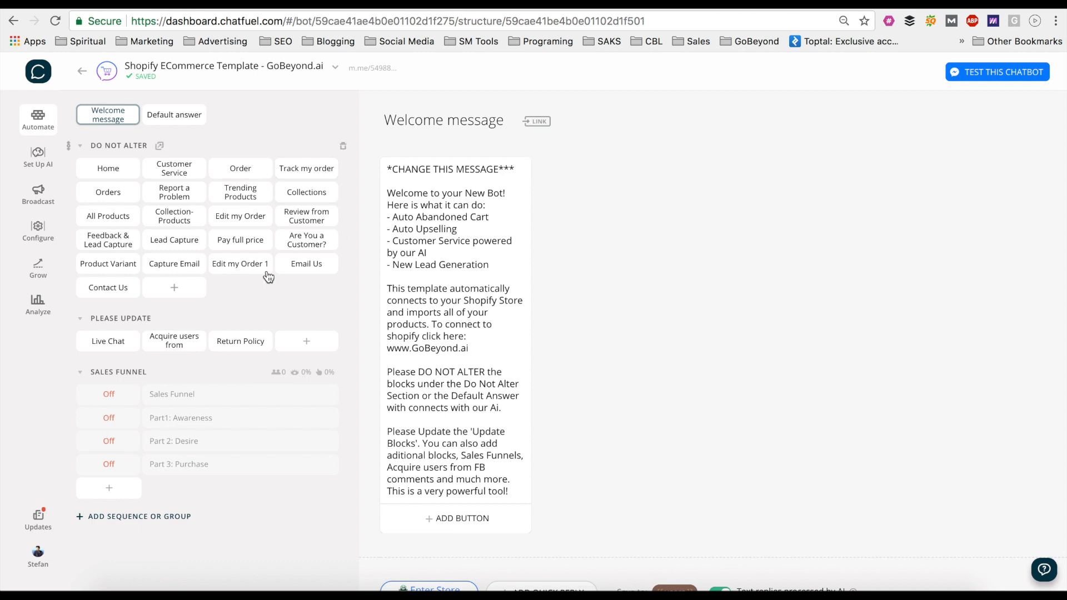
pyautogui.scroll(-4, 501, 317)
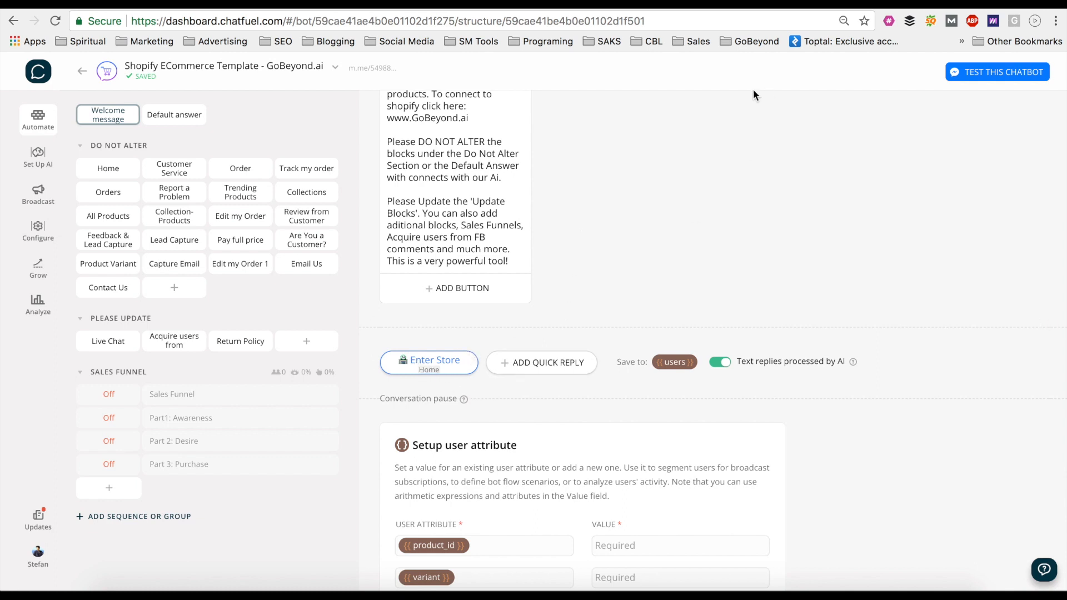
pyautogui.scroll(4, 635, 192)
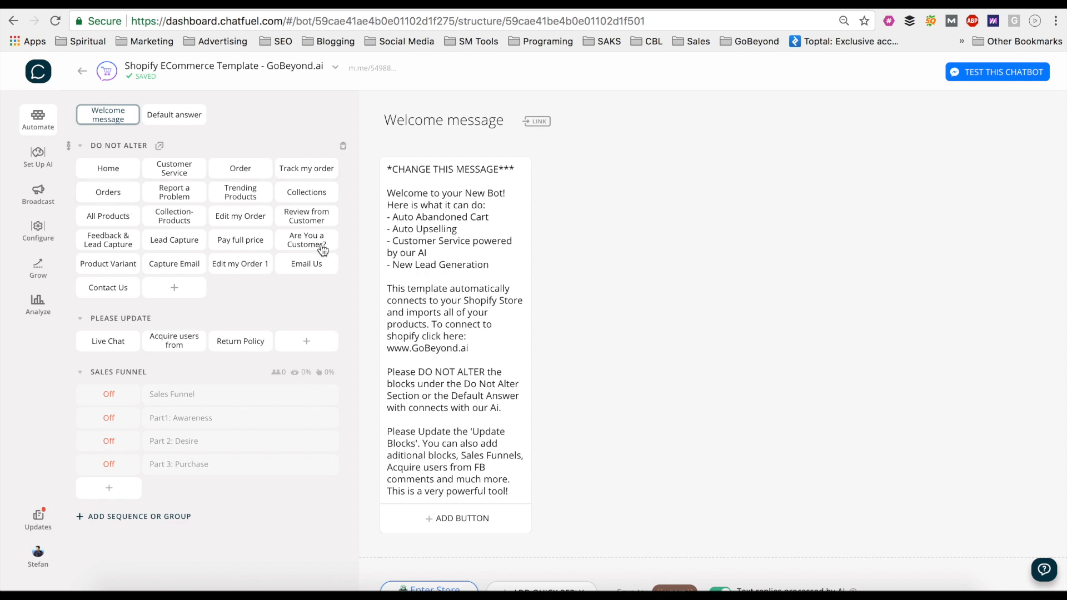
# Step: Examine the DO NOT ALTER group, including the cards in its Customer Service and Pay full price blocks
pyautogui.moveTo(88, 146); pyautogui.dragTo(147, 148)
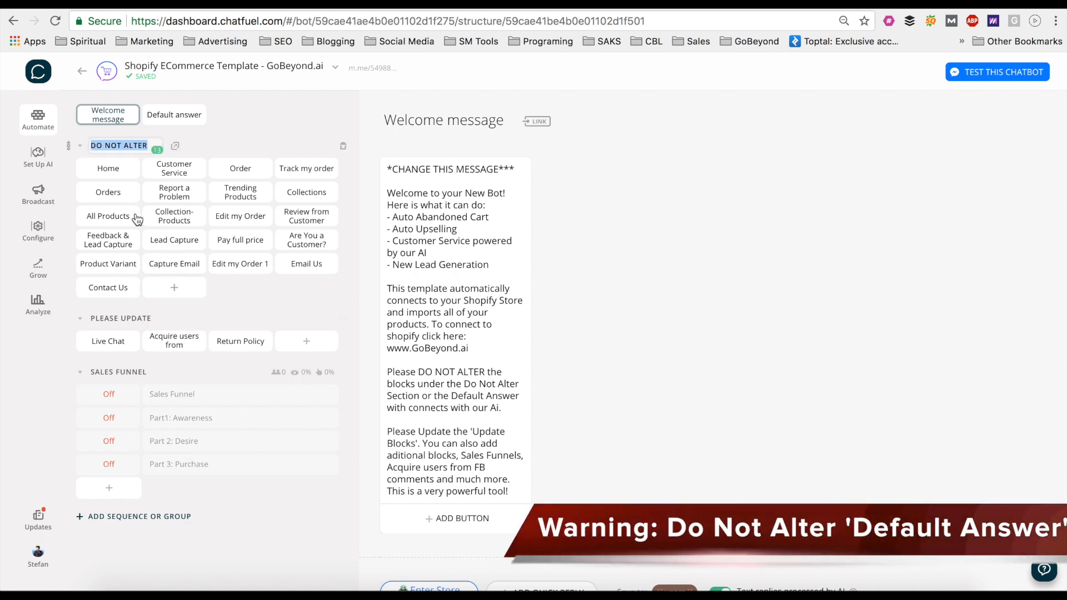
pyautogui.click(179, 174)
pyautogui.click(245, 241)
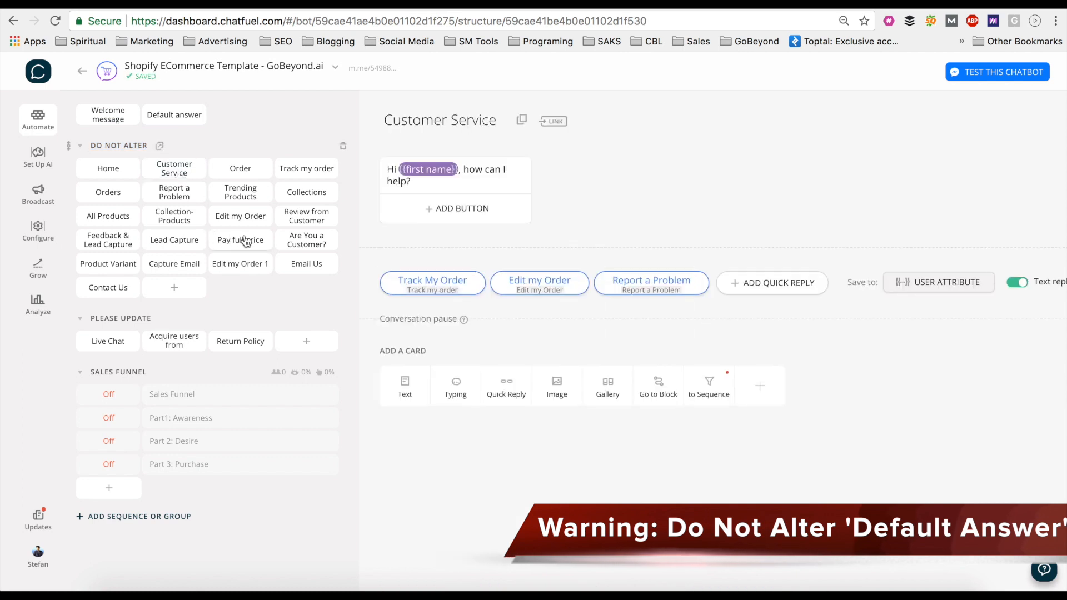
pyautogui.scroll(-6, 472, 411)
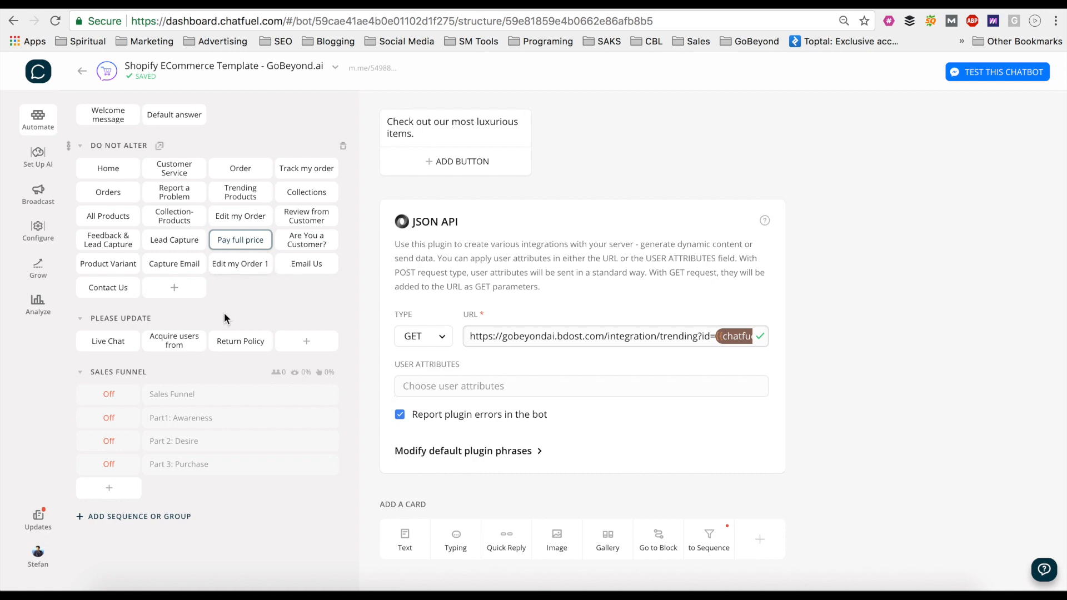
# Step: Review the Welcome message block and its Enter Store quick reply, along with the Home block it leads to
pyautogui.click(121, 120)
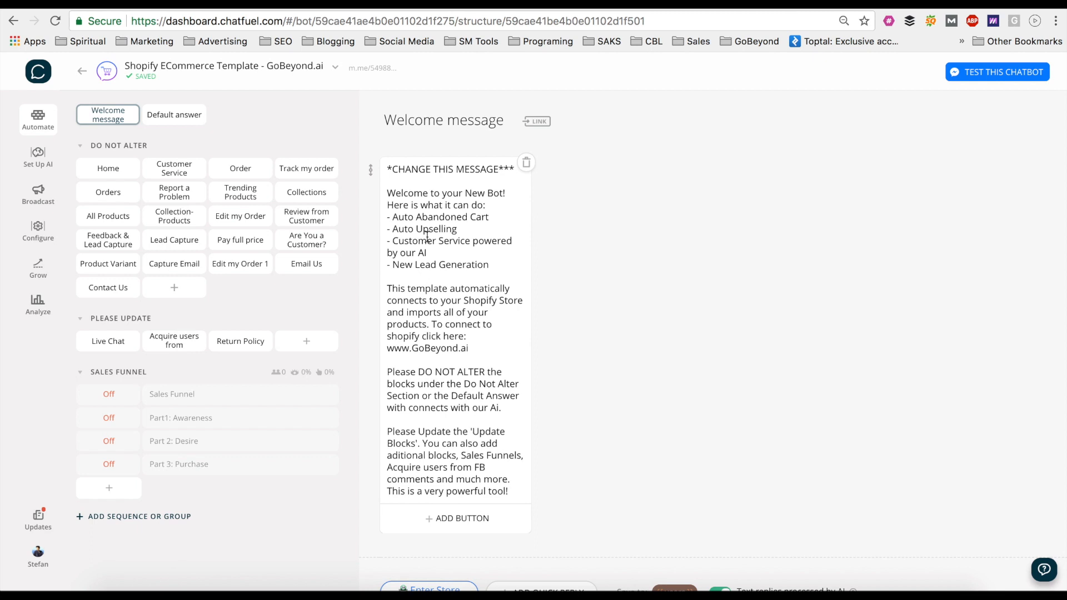
pyautogui.scroll(-5, 427, 237)
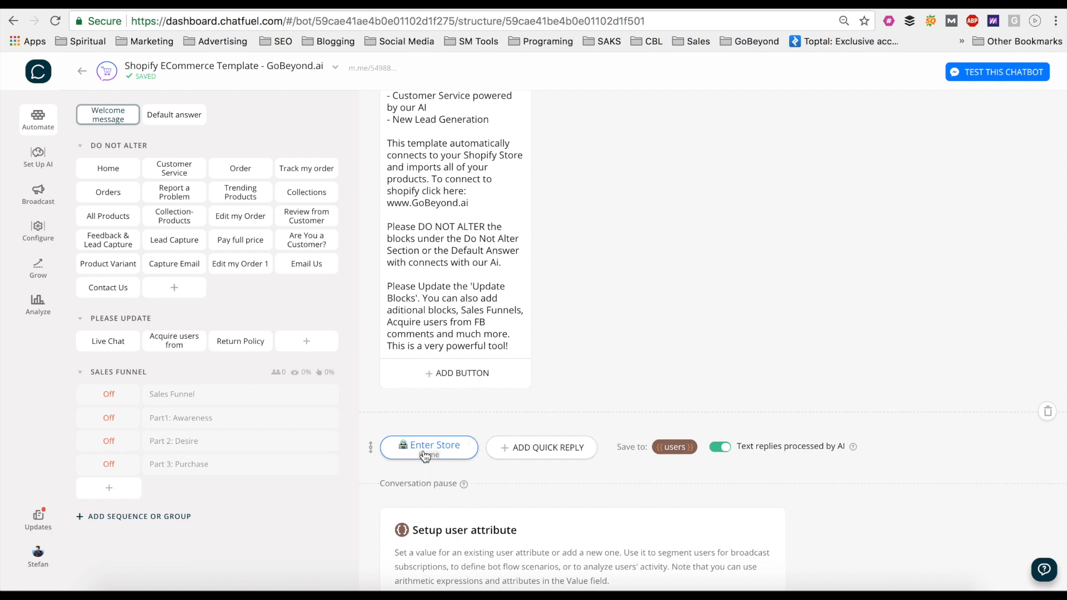
pyautogui.click(108, 170)
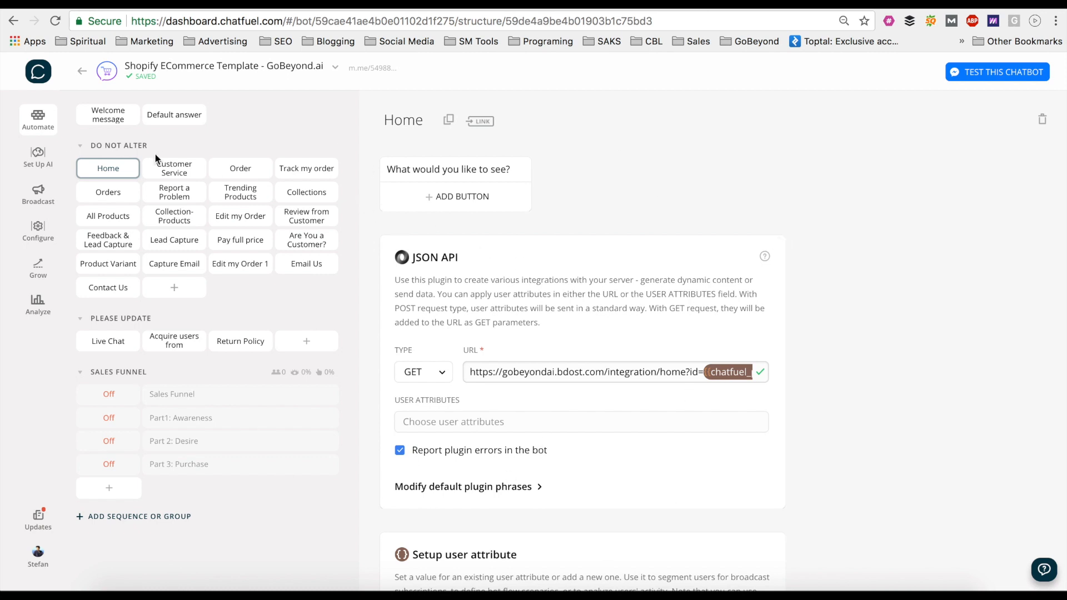
pyautogui.click(113, 123)
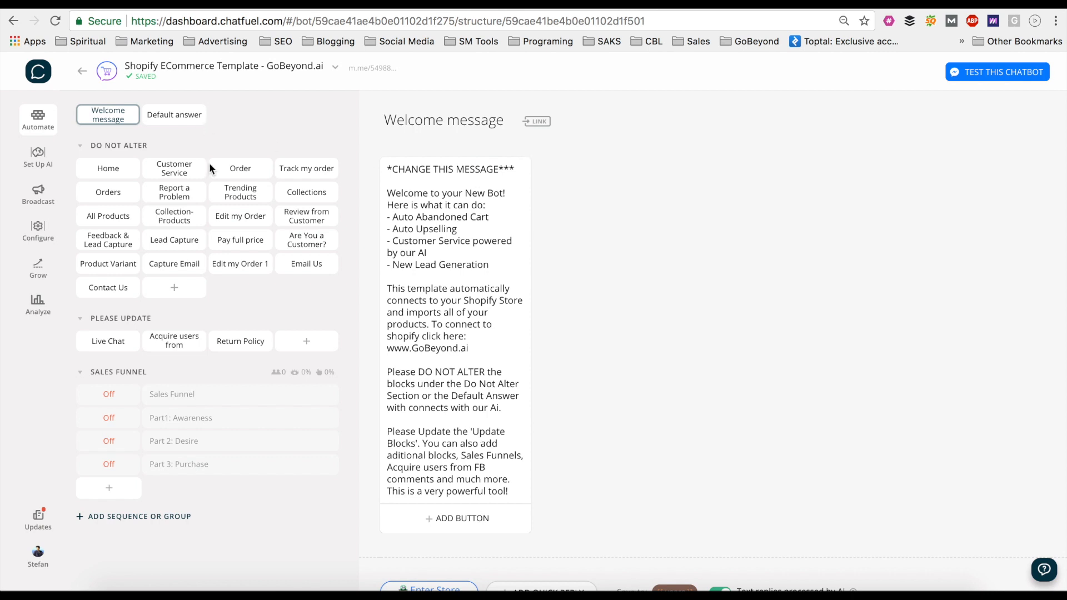
# Step: Look through the PLEASE UPDATE blocks: Return Policy, Acquire users from comments, and the Live Chat messages and settings
pyautogui.click(250, 350)
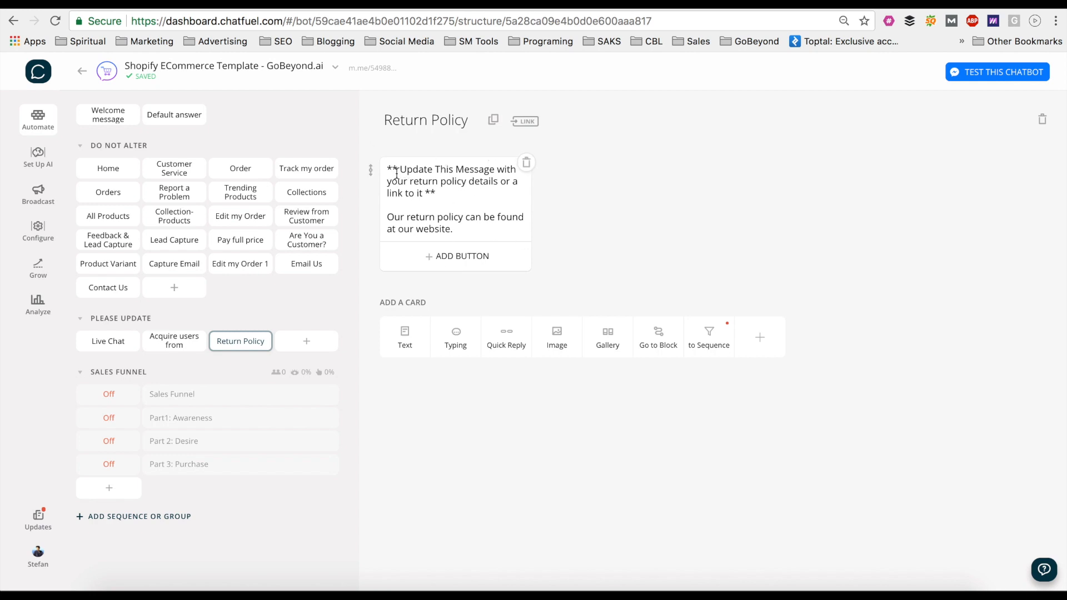
pyautogui.click(165, 339)
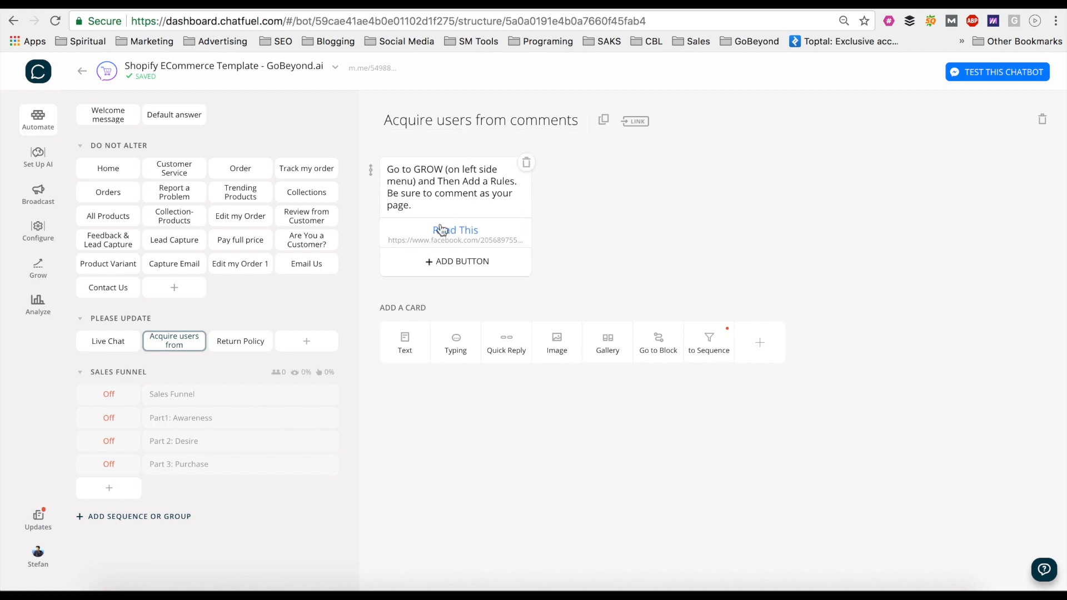
pyautogui.click(111, 343)
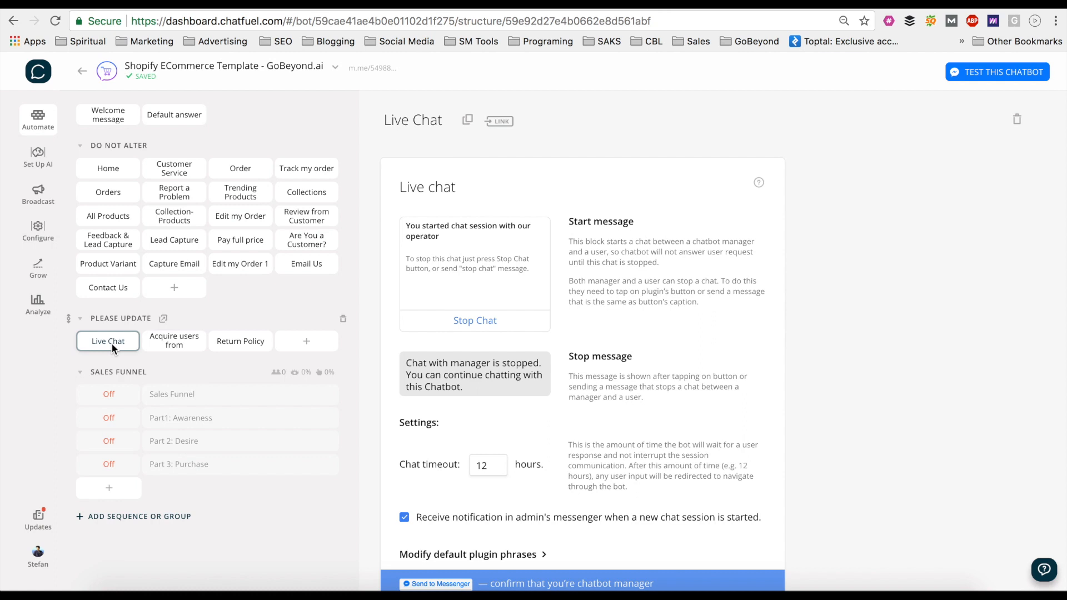
pyautogui.scroll(-3, 546, 406)
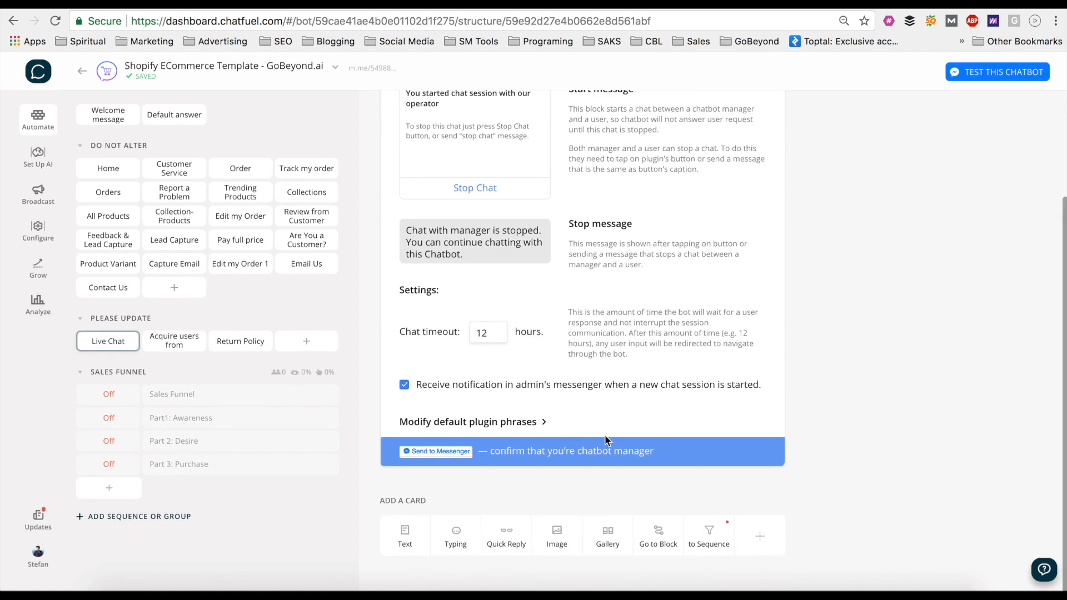
pyautogui.scroll(1, 515, 279)
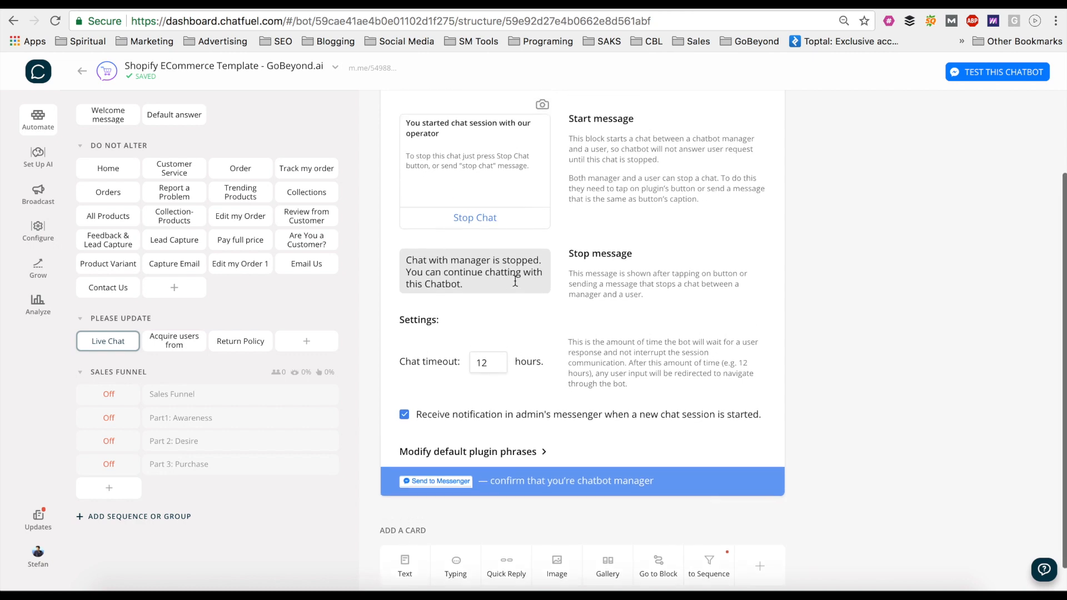
pyautogui.scroll(1, 515, 282)
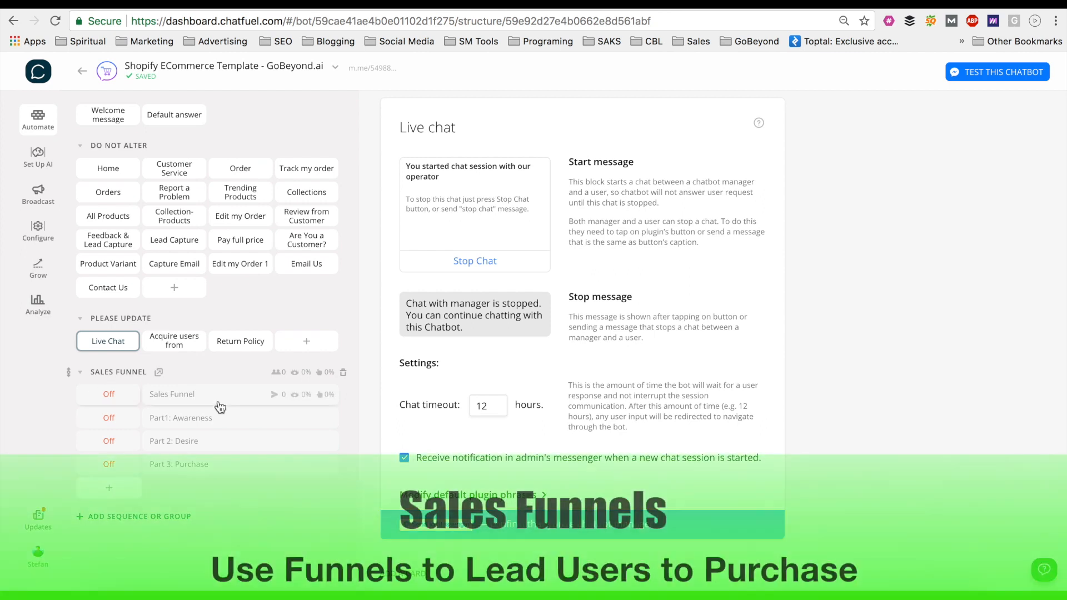
# Step: Open the Sales Funnel block and read its card listing the Awareness, Desire and Purchase parts
pyautogui.click(218, 402)
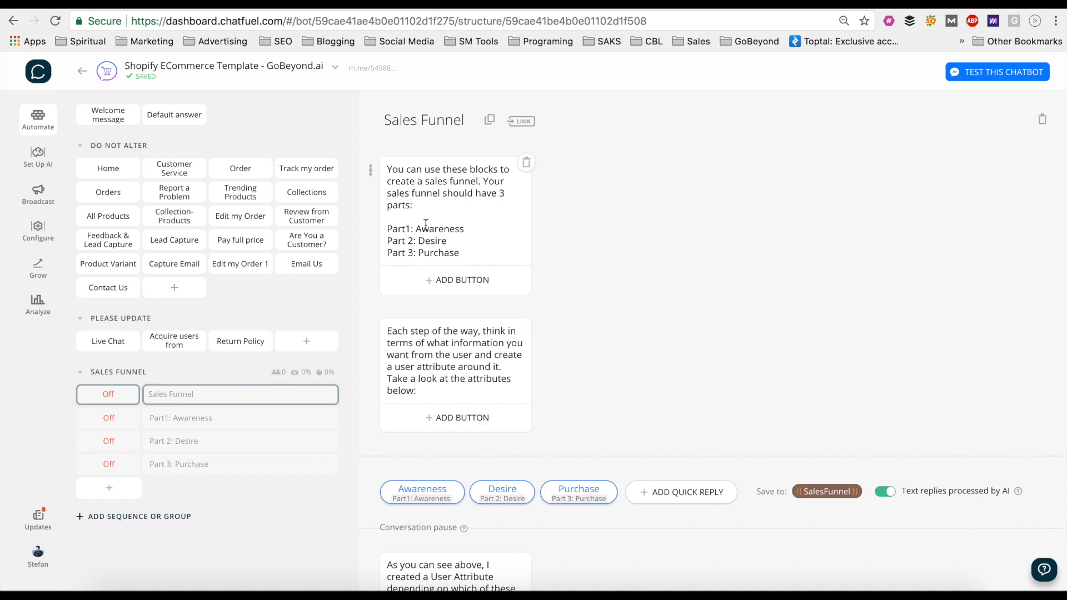
pyautogui.doubleClick(423, 243)
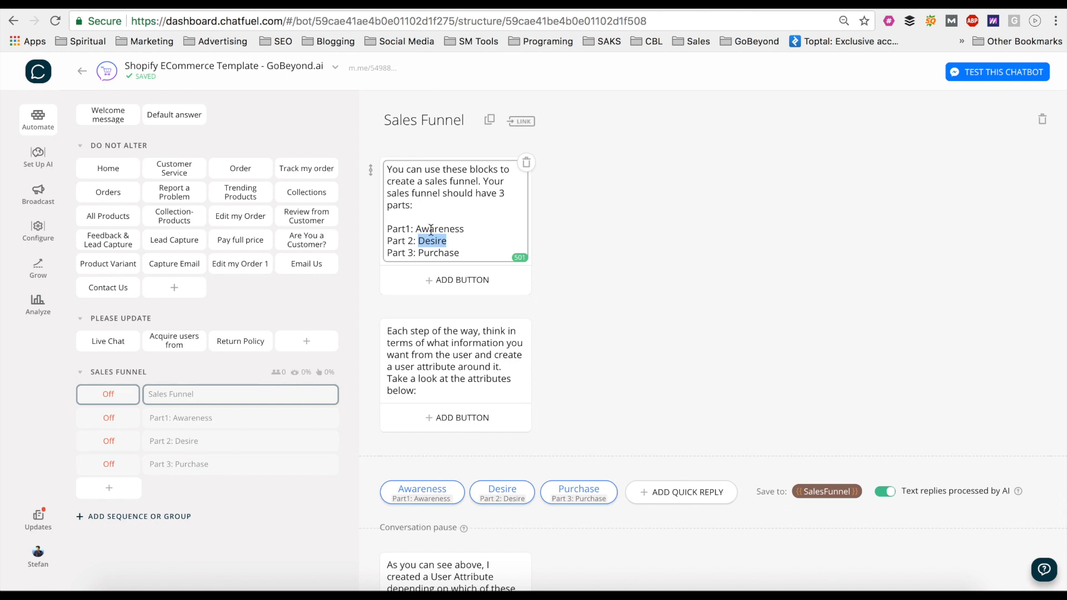
pyautogui.doubleClick(422, 229)
pyautogui.click(432, 251)
pyautogui.doubleClick(432, 244)
pyautogui.doubleClick(442, 251)
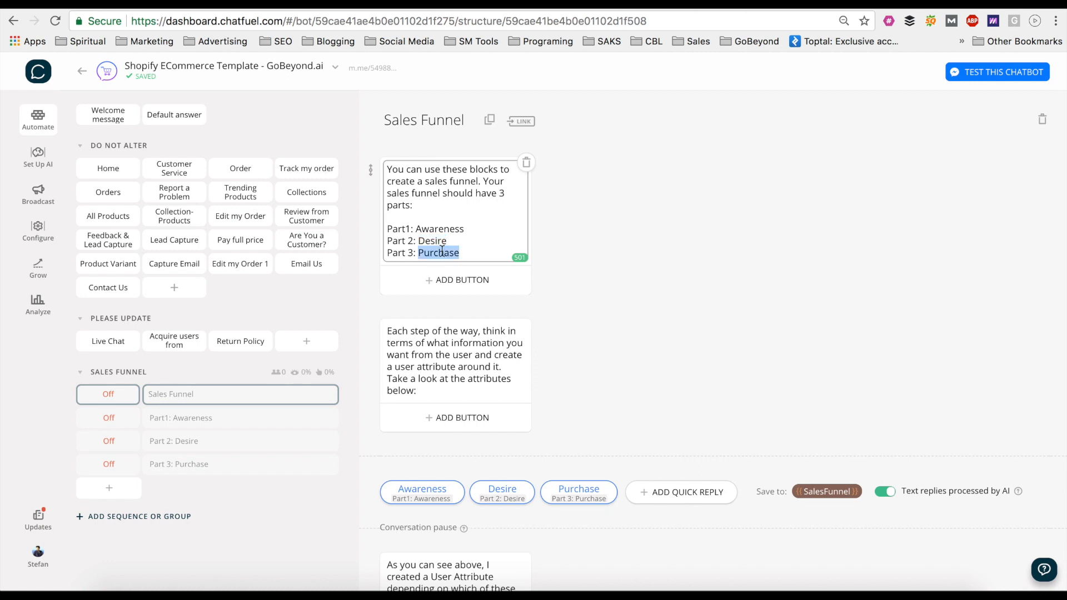
pyautogui.click(440, 230)
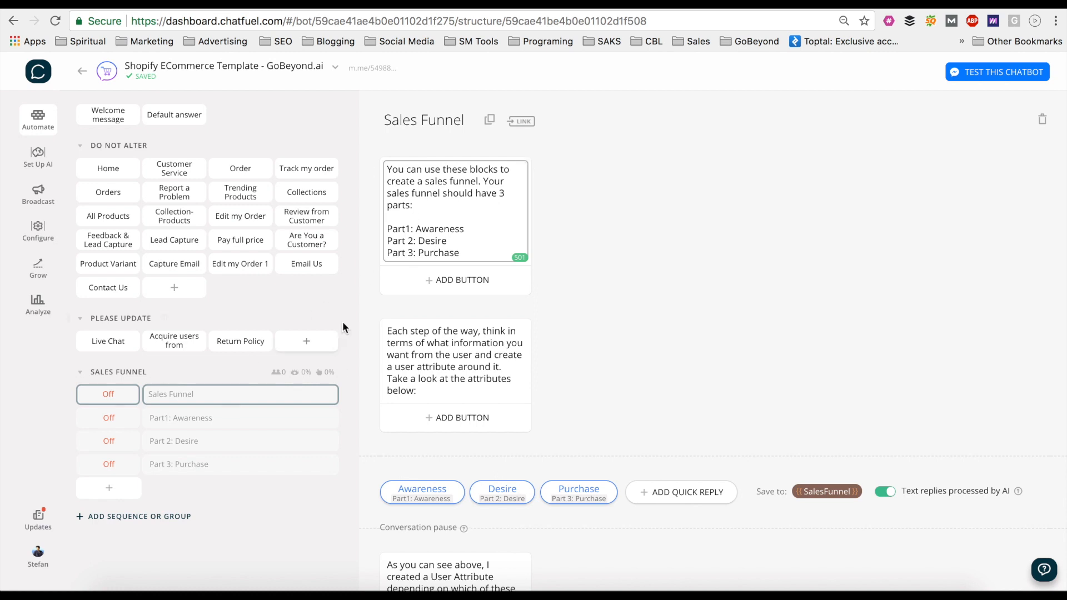
# Step: Read the guidance cards in the Part1: Awareness, Part 2: Desire and Part 3: Purchase blocks
pyautogui.click(206, 427)
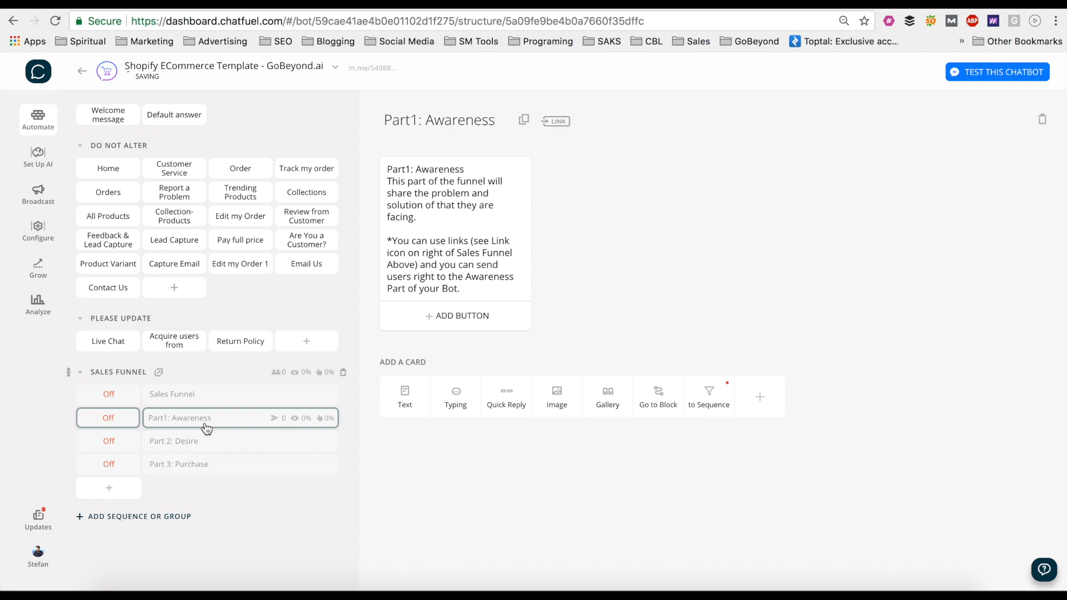
pyautogui.click(202, 452)
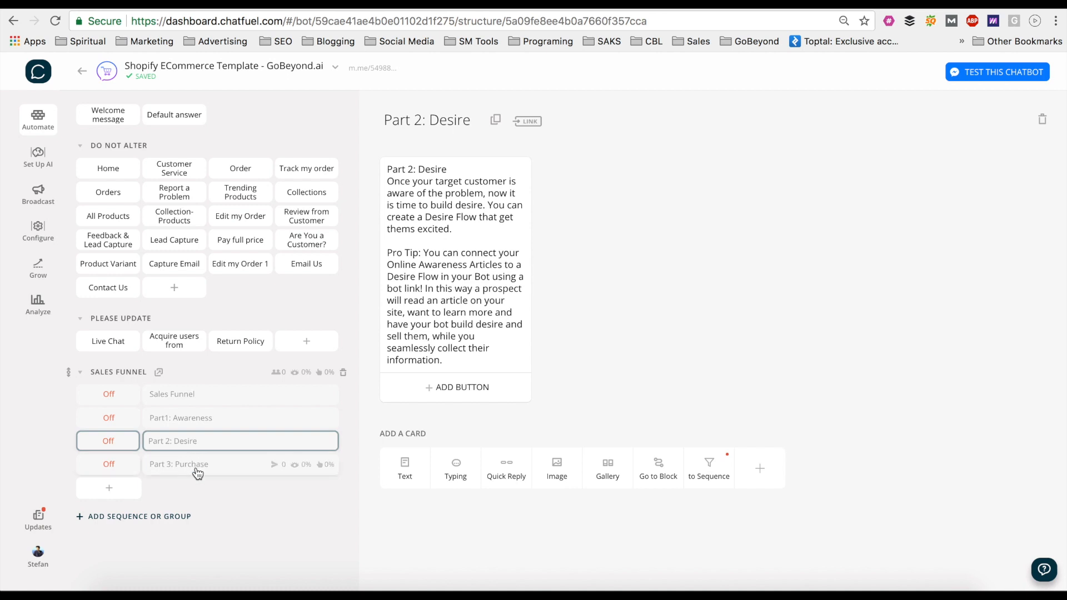
pyautogui.click(198, 472)
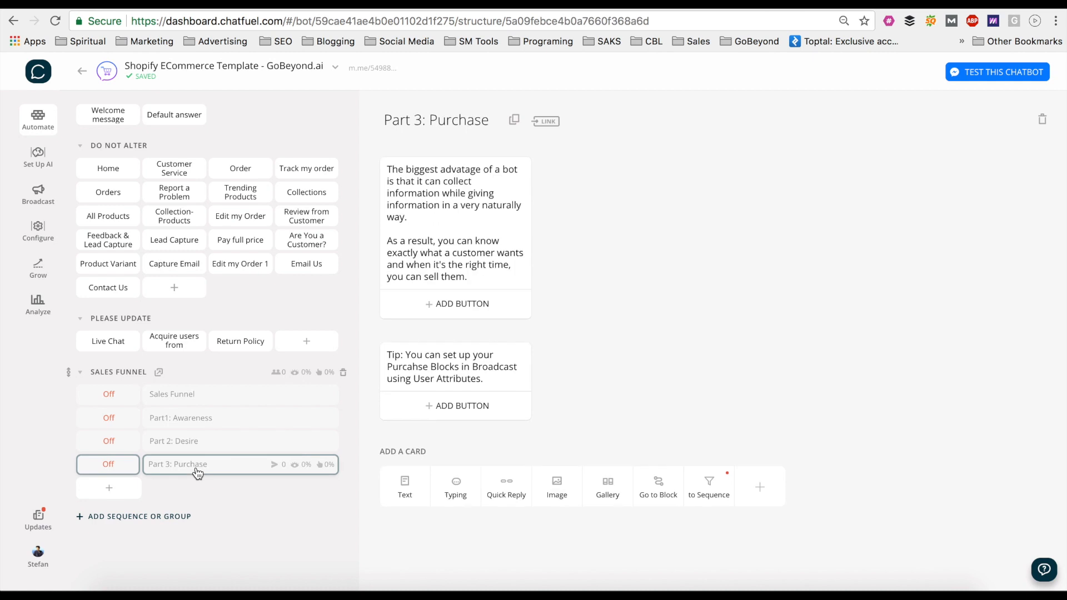
# Step: Examine the Sales Funnel block's quick replies, the SalesFunnel attribute they save to, and the surrounding explanatory cards
pyautogui.click(206, 399)
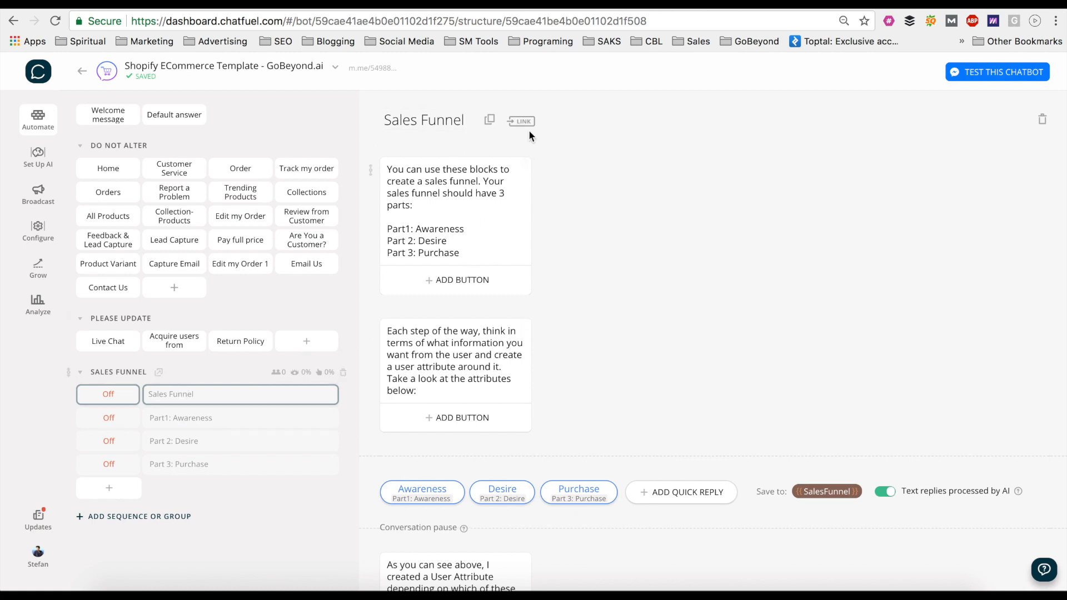
pyautogui.scroll(-2, 597, 402)
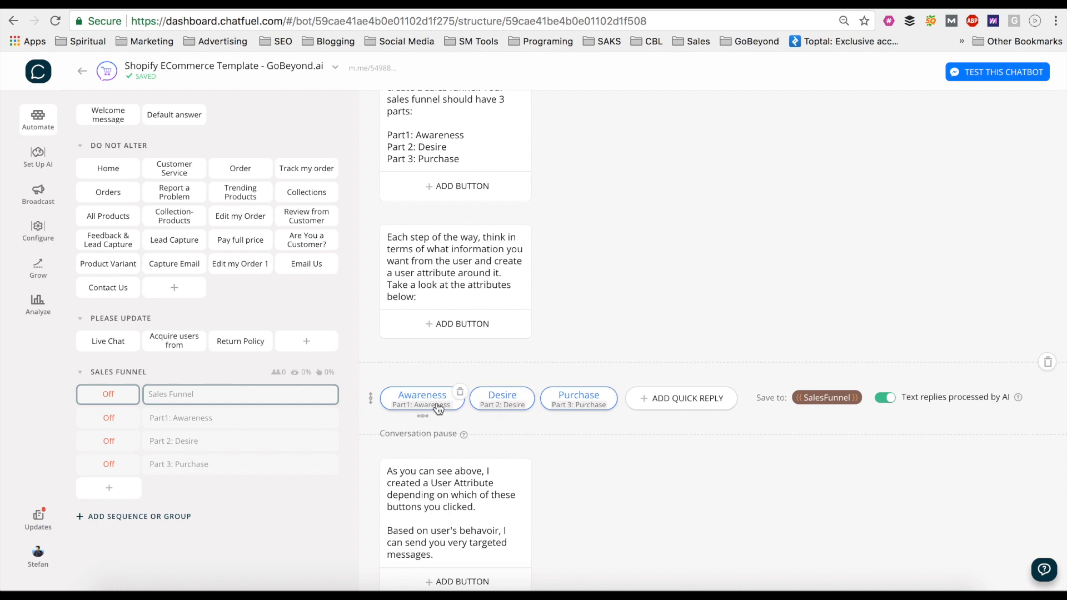
pyautogui.scroll(-3, 439, 409)
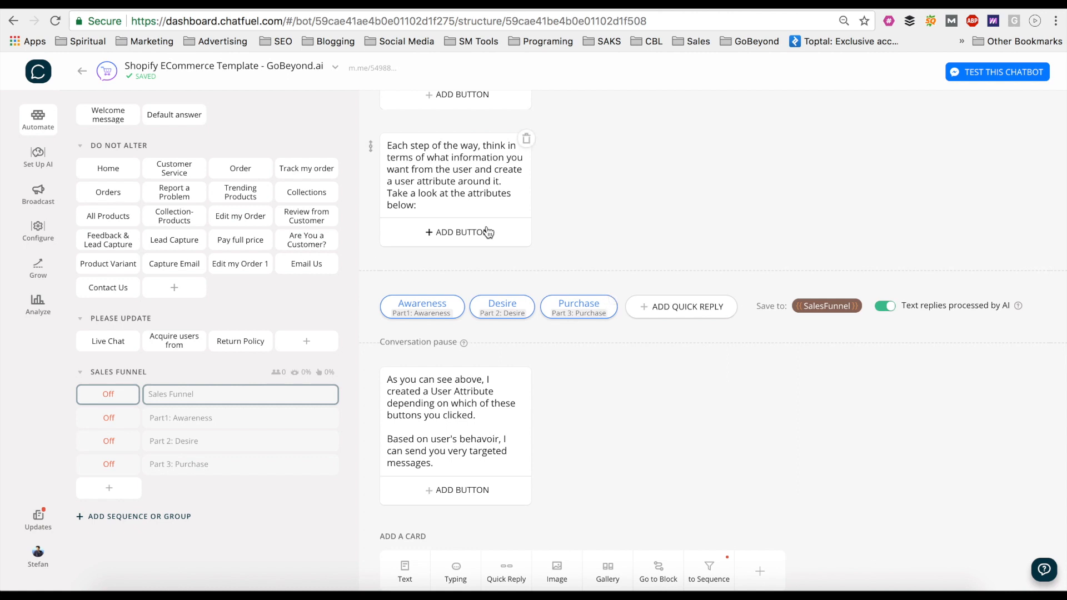
pyautogui.scroll(1, 436, 231)
pyautogui.scroll(2, 437, 255)
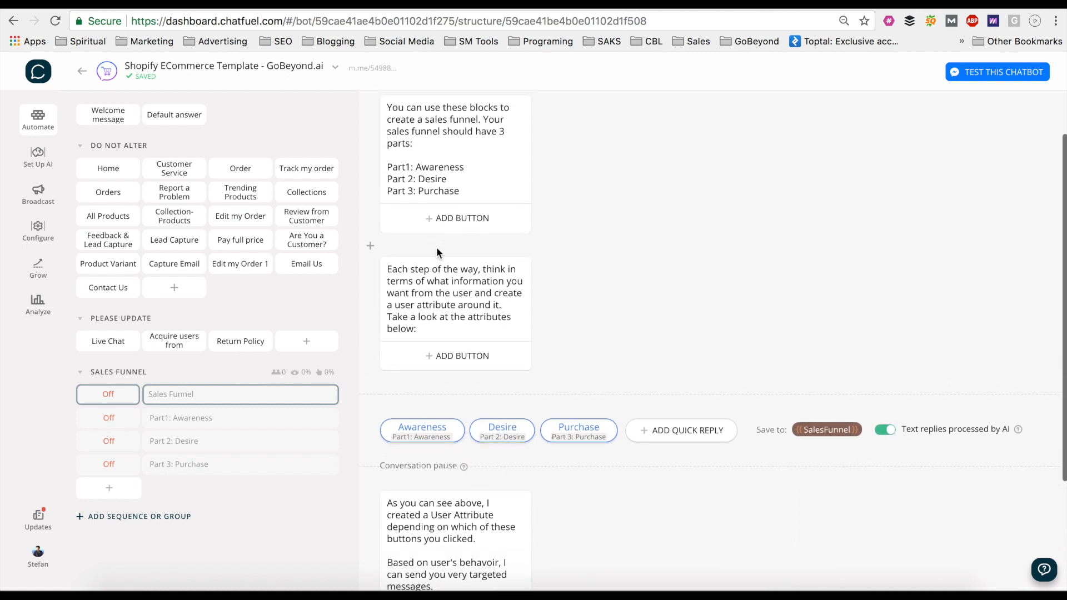
pyautogui.scroll(-1, 435, 246)
pyautogui.scroll(-2, 469, 446)
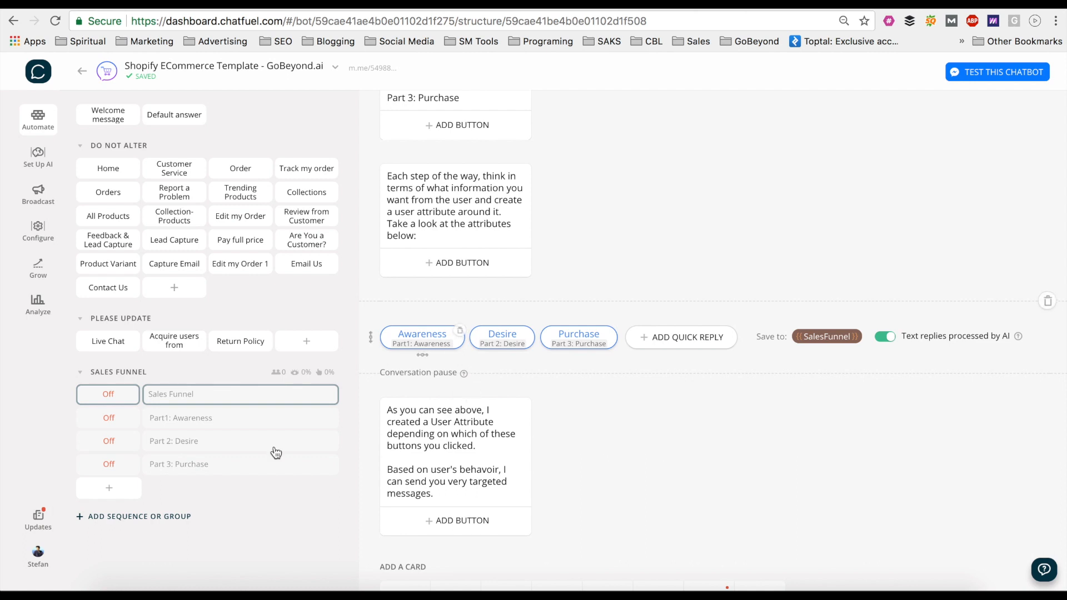
# Step: Compare the Awareness, Desire and Purchase blocks with the Sales Funnel overview to see how the funnel parts fit together
pyautogui.click(156, 426)
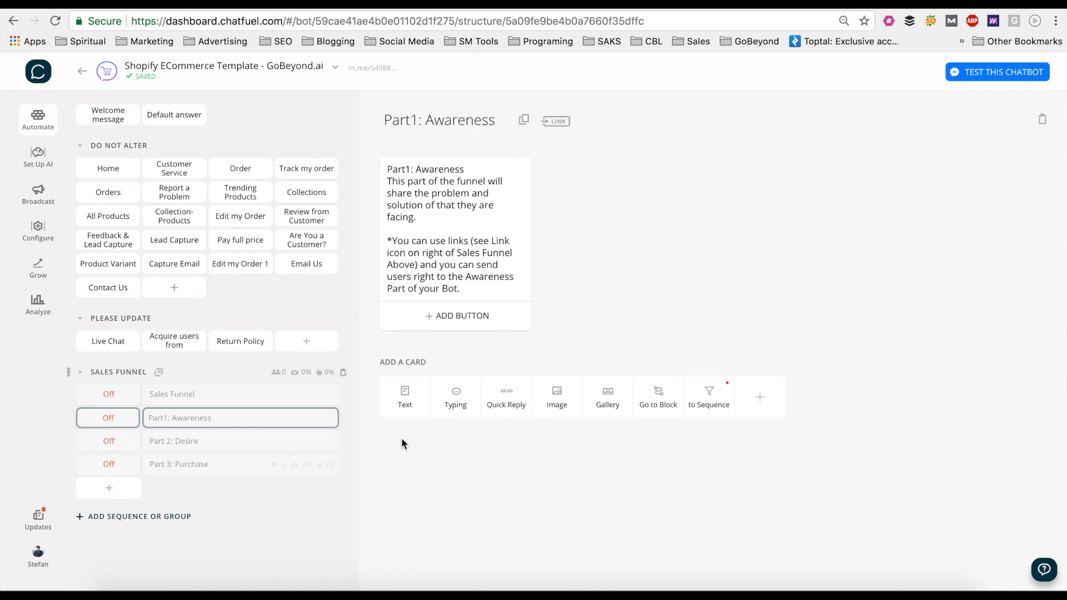
pyautogui.click(230, 449)
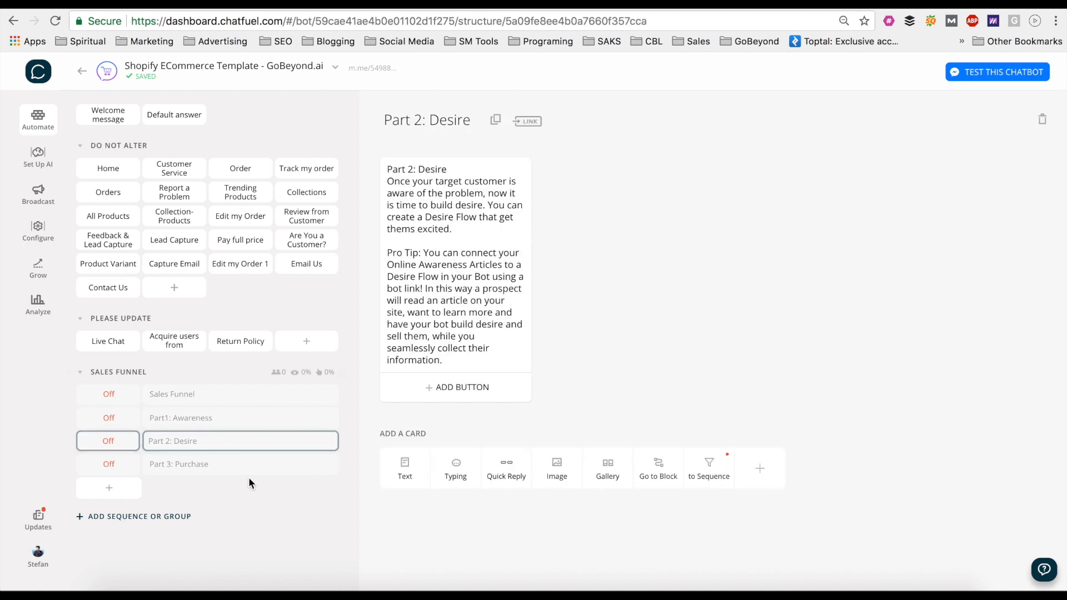
pyautogui.click(218, 467)
pyautogui.click(212, 398)
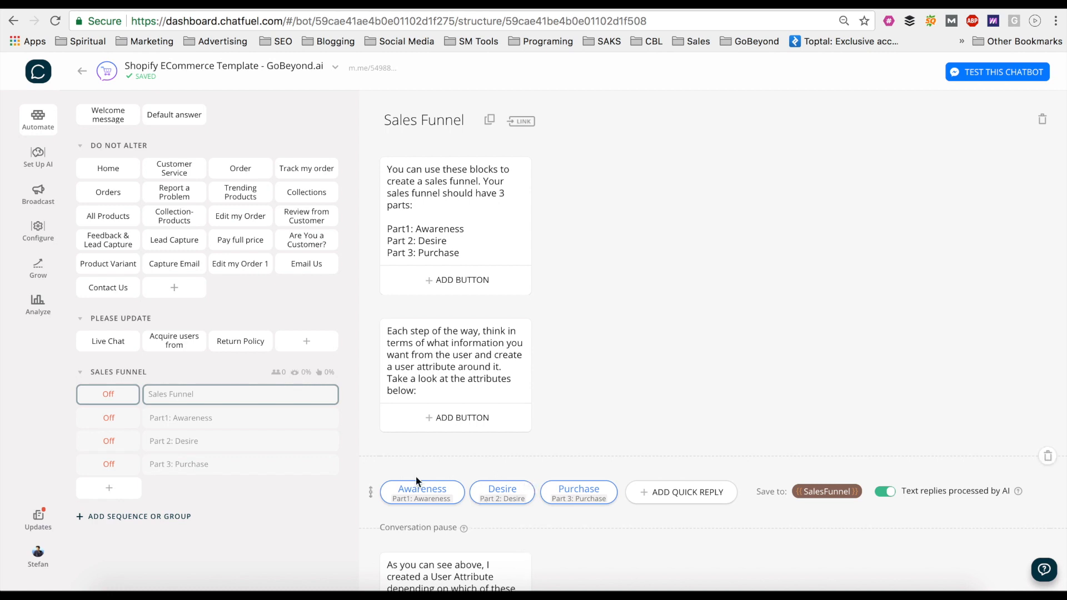
pyautogui.click(204, 442)
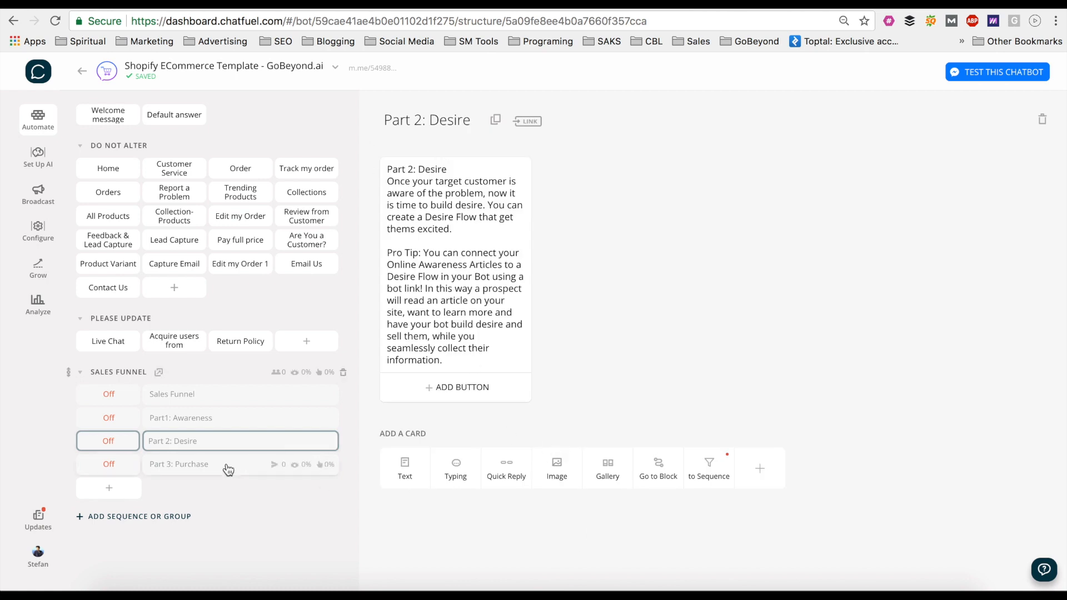
pyautogui.click(226, 400)
pyautogui.click(224, 424)
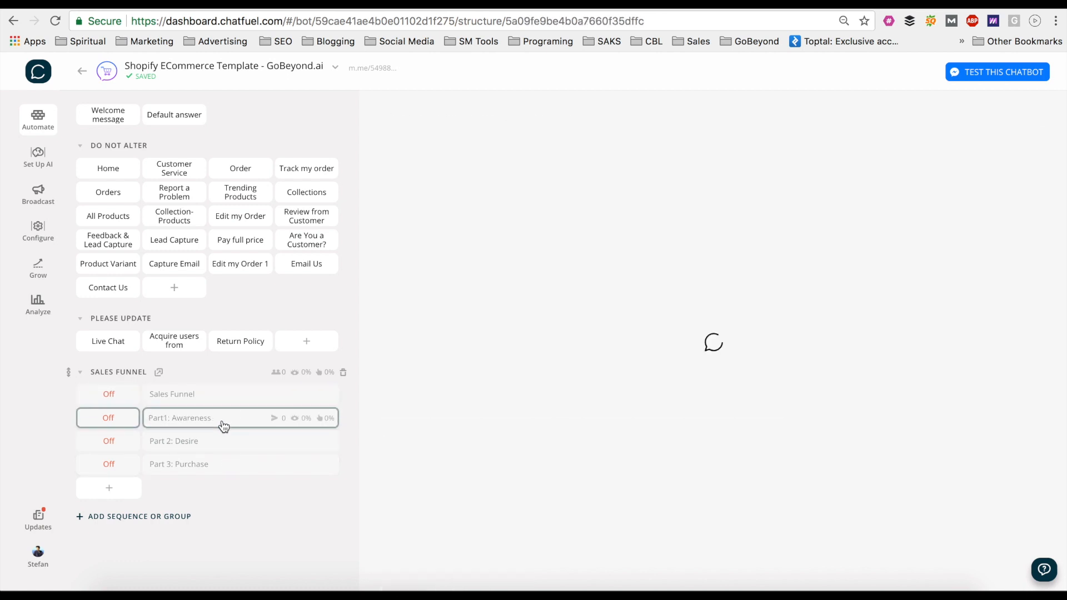
pyautogui.click(219, 442)
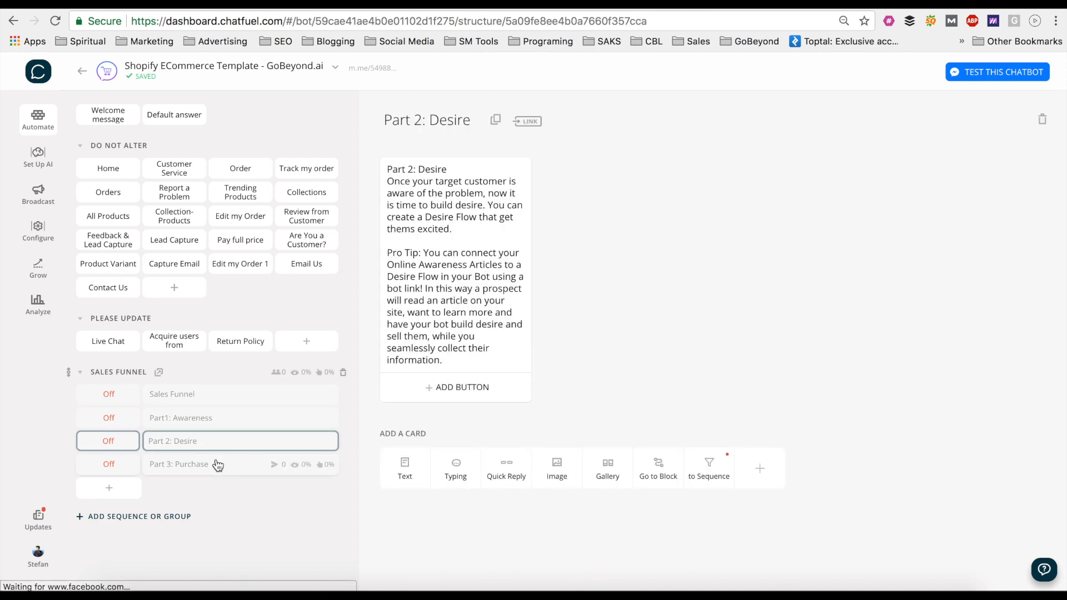
pyautogui.click(217, 466)
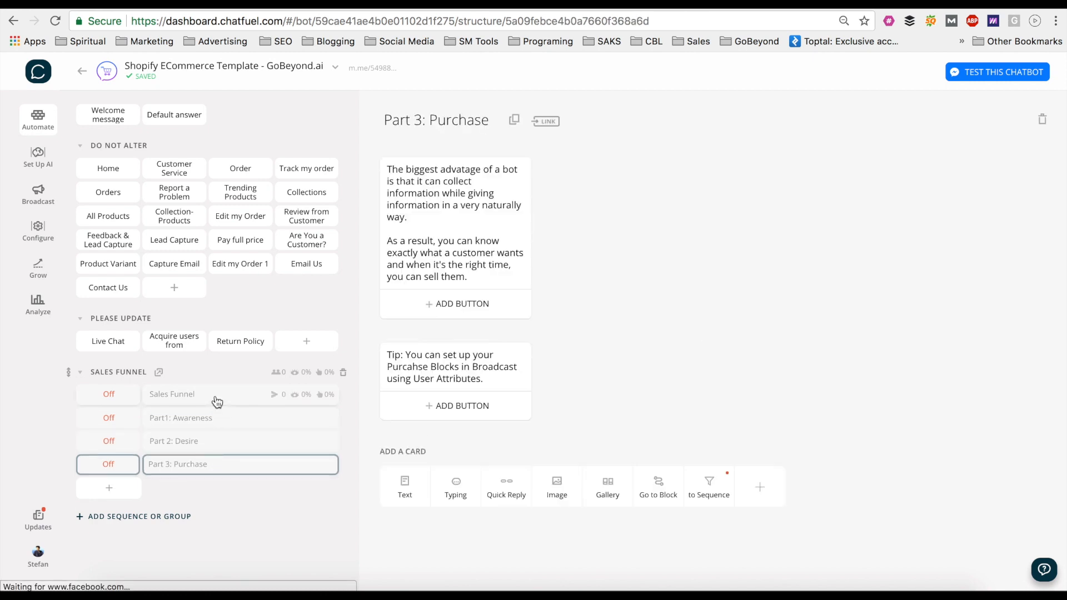
pyautogui.click(216, 422)
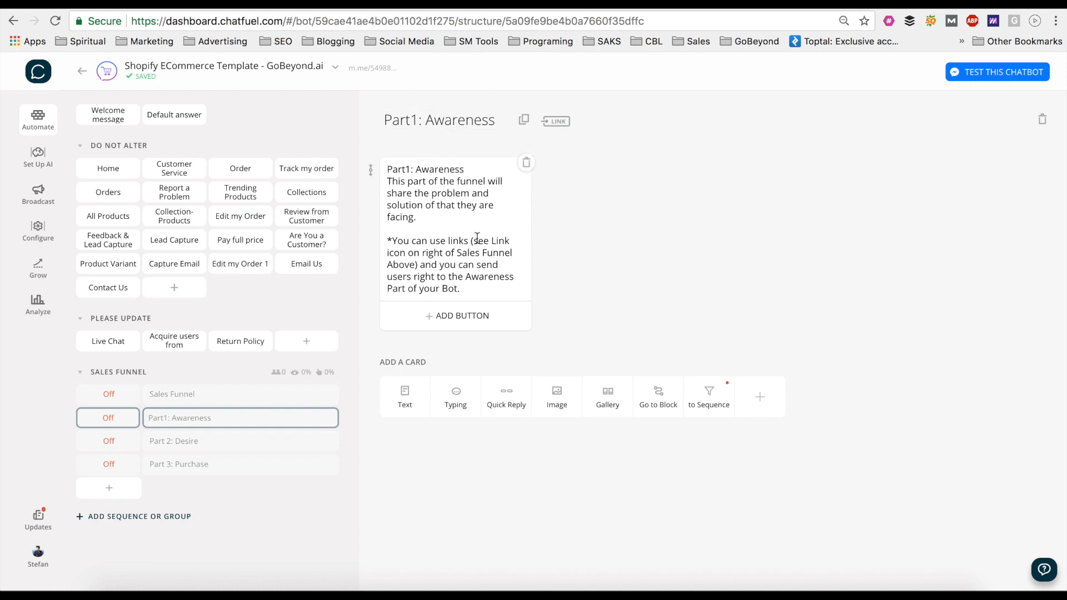
# Step: Enable the block link for the Part 2: Desire block with the ref parameter Part 2: Desire
pyautogui.click(225, 446)
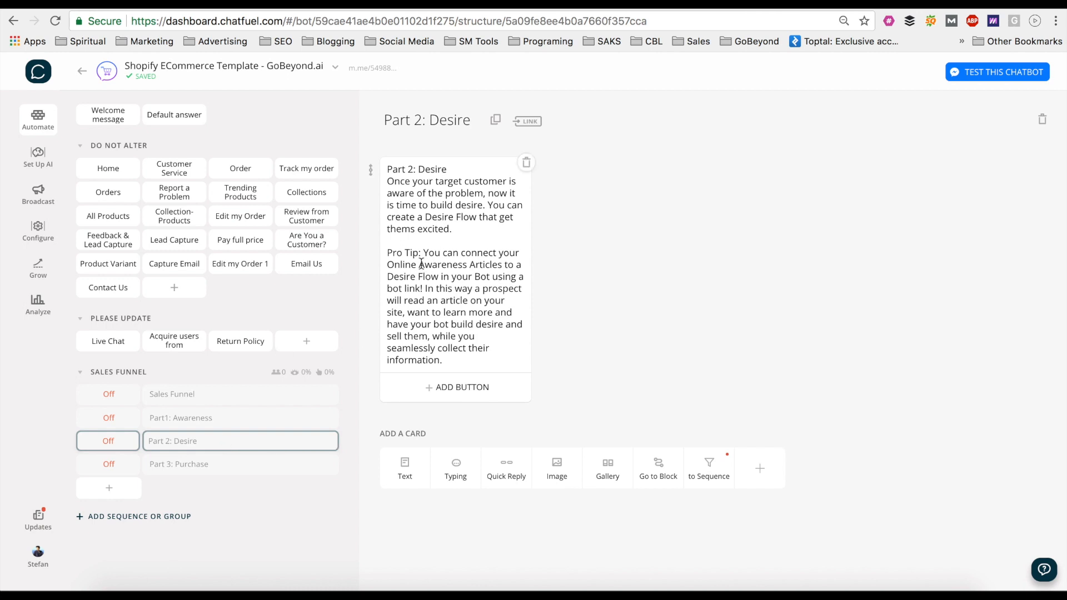
pyautogui.click(524, 125)
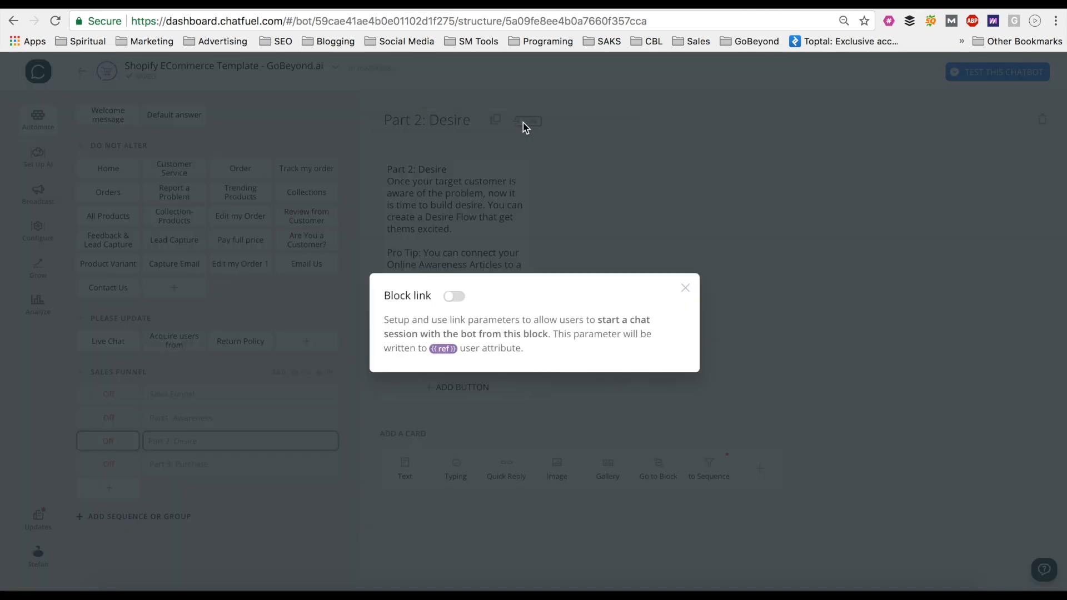
pyautogui.click(454, 297)
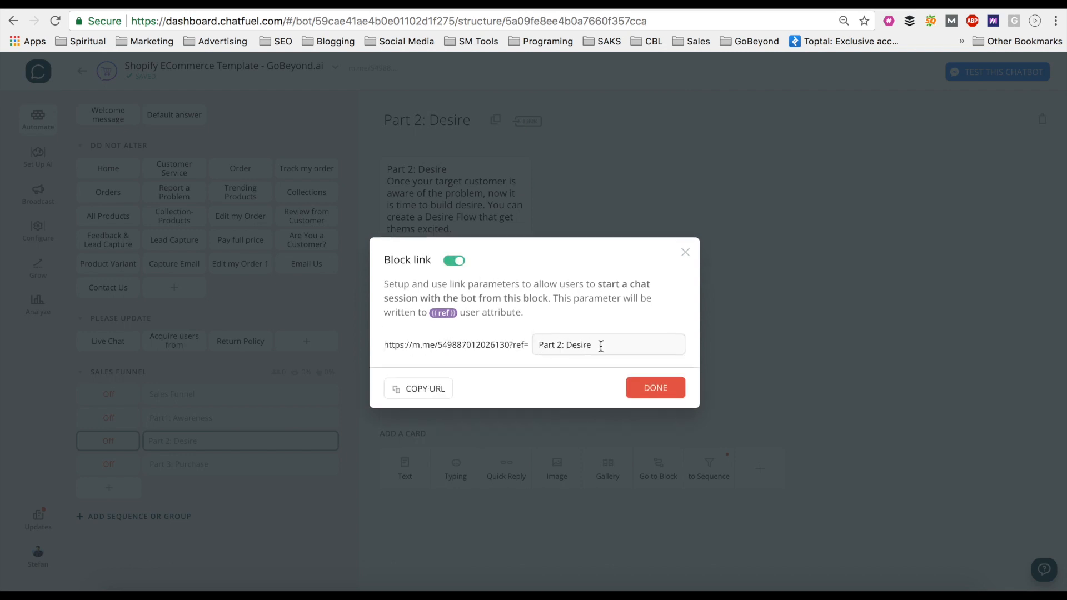
pyautogui.click(654, 388)
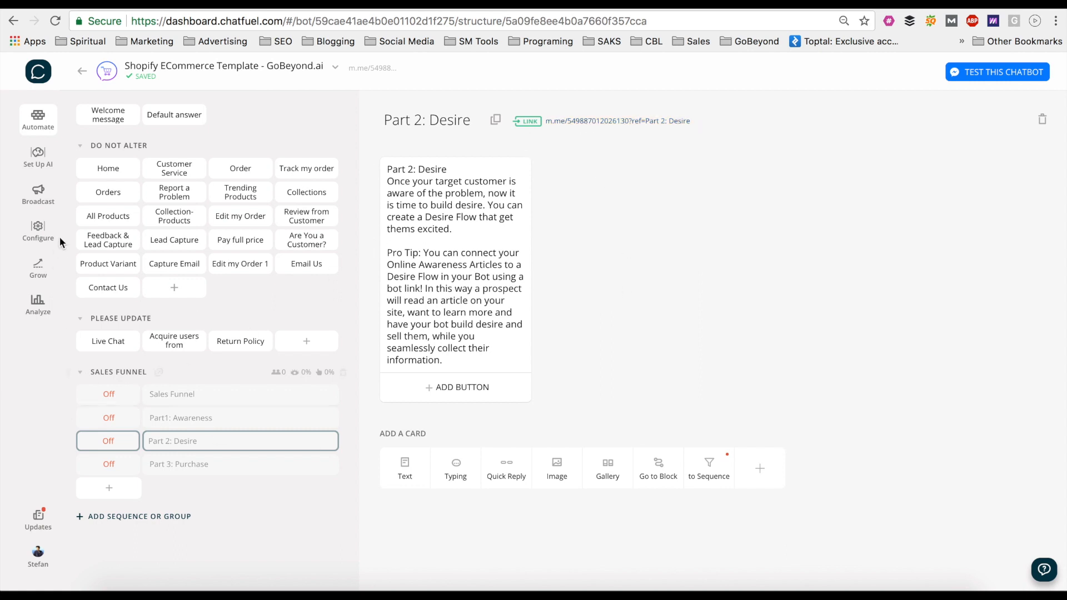
# Step: View the AI setup section and the broadcast overview, and open the trigger for 1 minute after first interaction
pyautogui.click(43, 166)
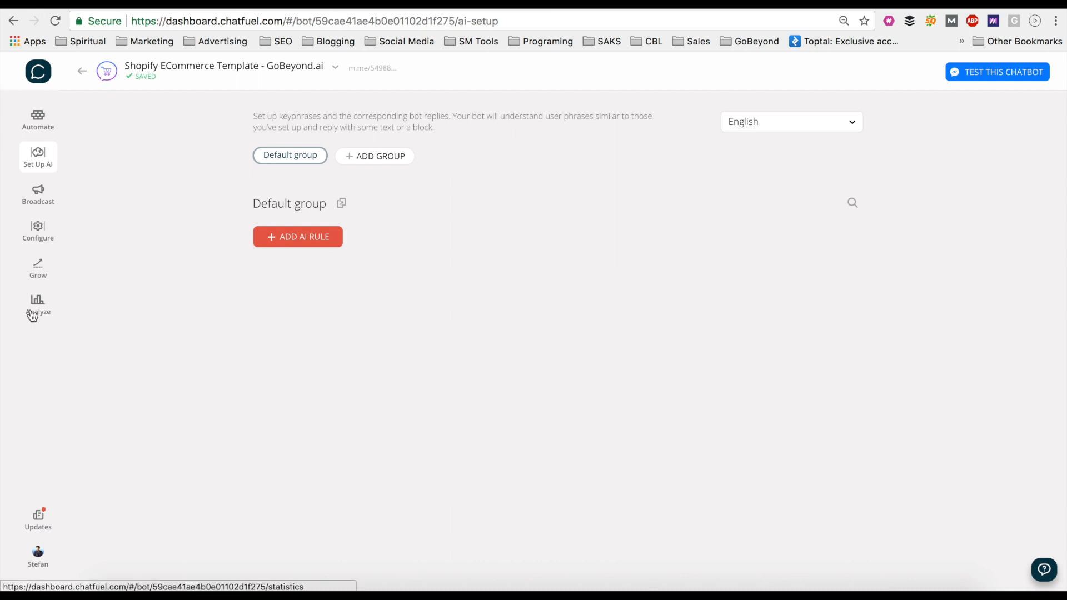
pyautogui.click(50, 209)
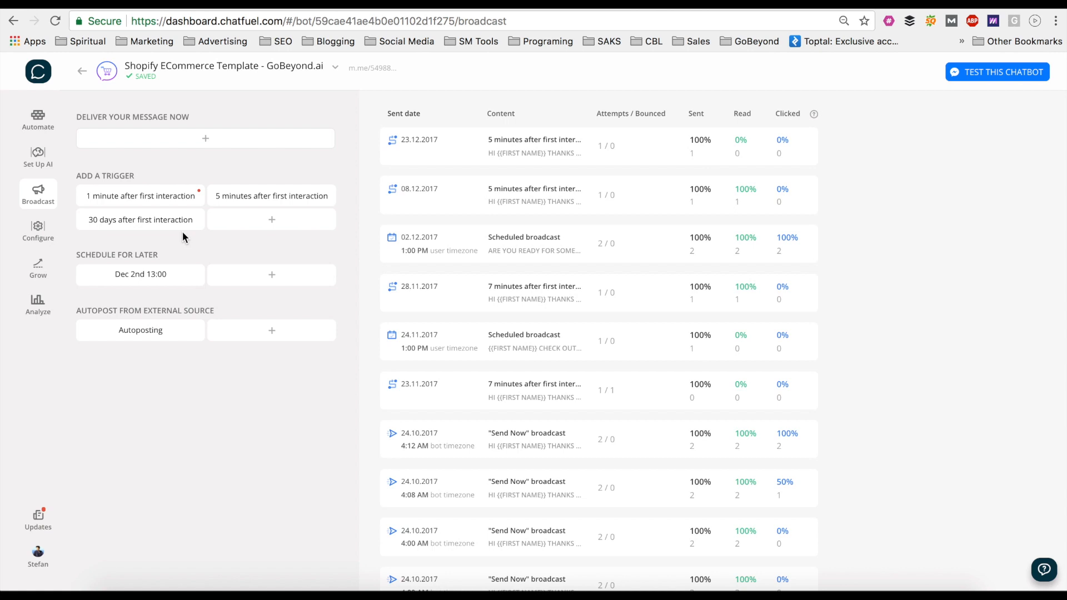
pyautogui.click(168, 198)
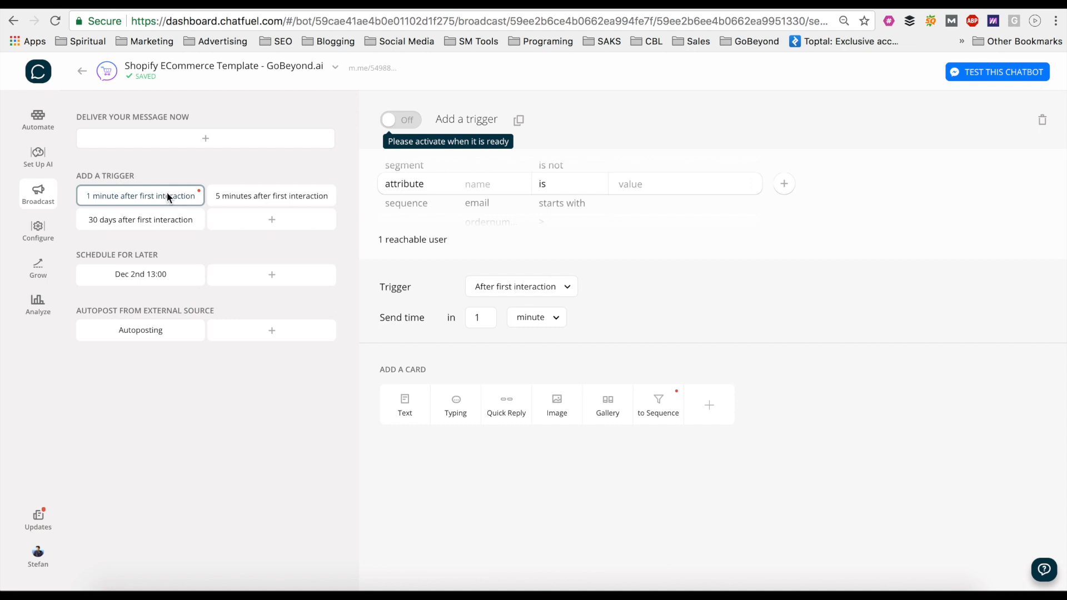
# Step: Try filtering the 1-minute trigger's audience by segment, with the options Returned, Non-Organic and Reachable users
pyautogui.click(412, 166)
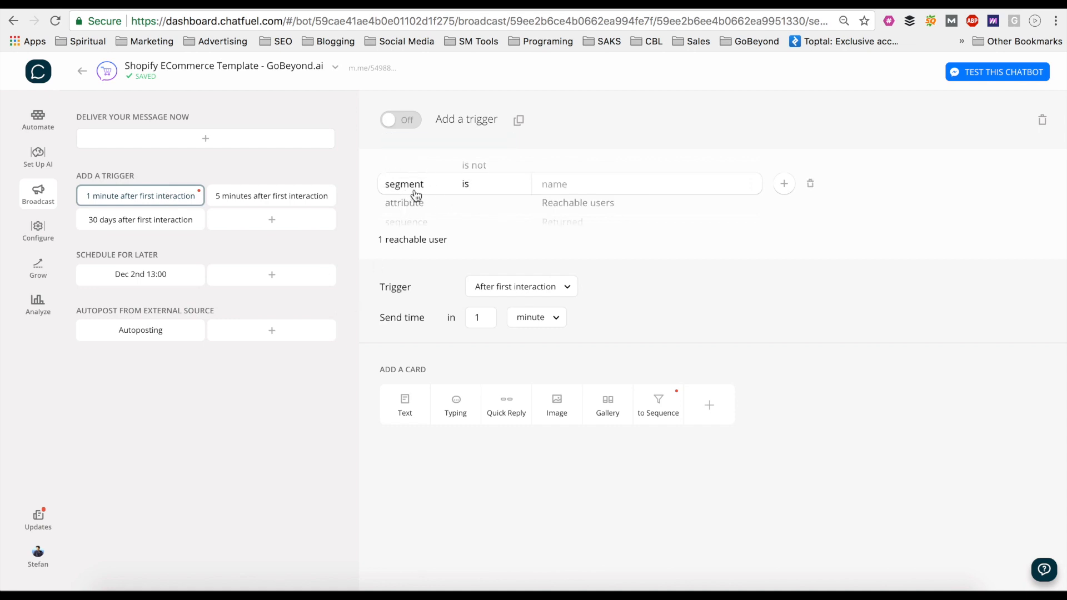
pyautogui.click(596, 204)
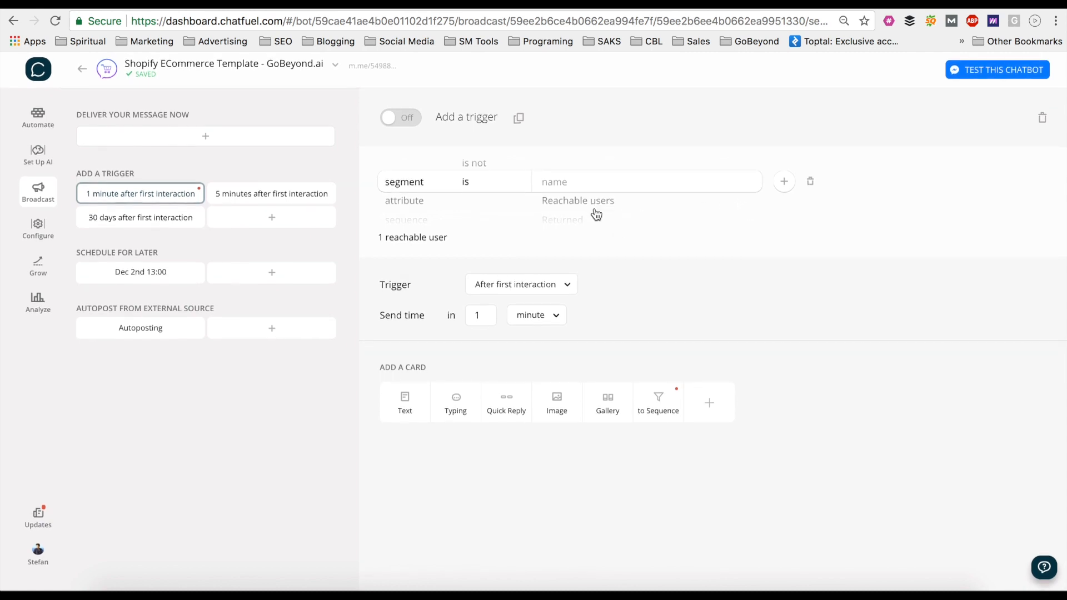
pyautogui.click(580, 211)
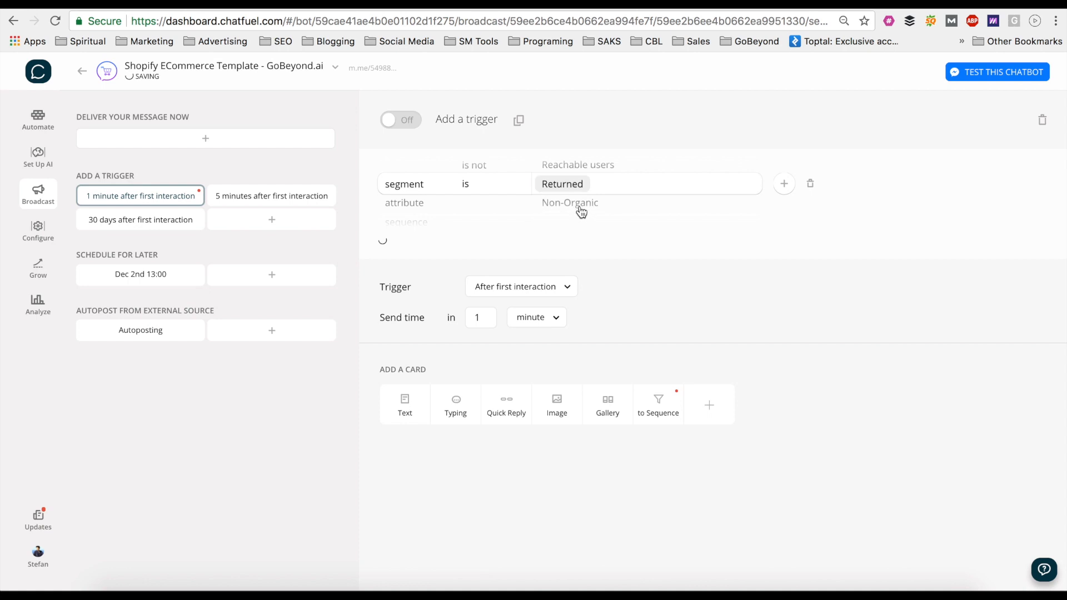
pyautogui.click(582, 205)
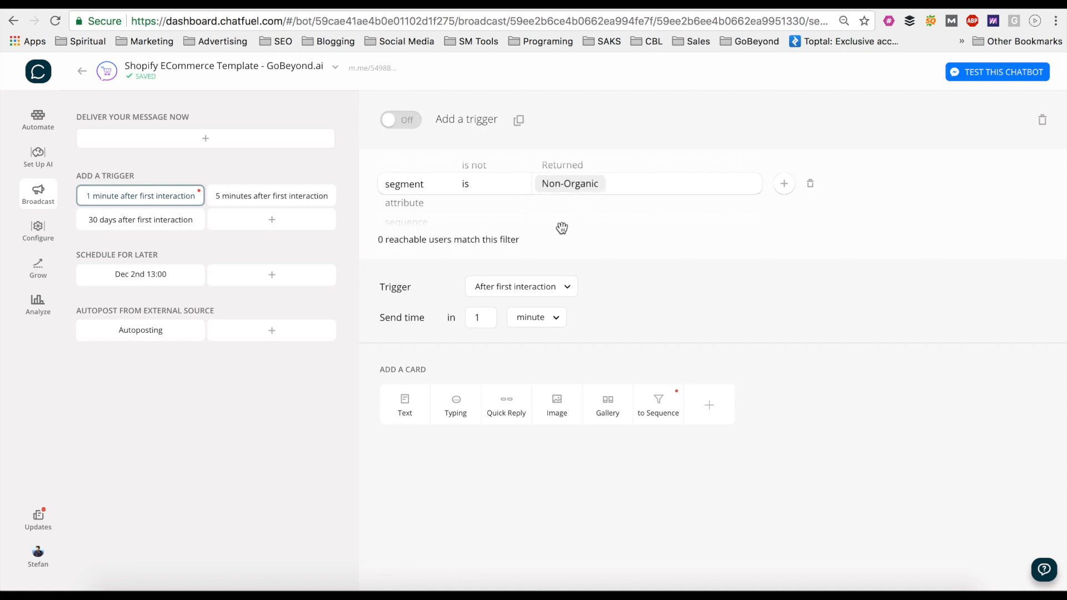
pyautogui.click(563, 166)
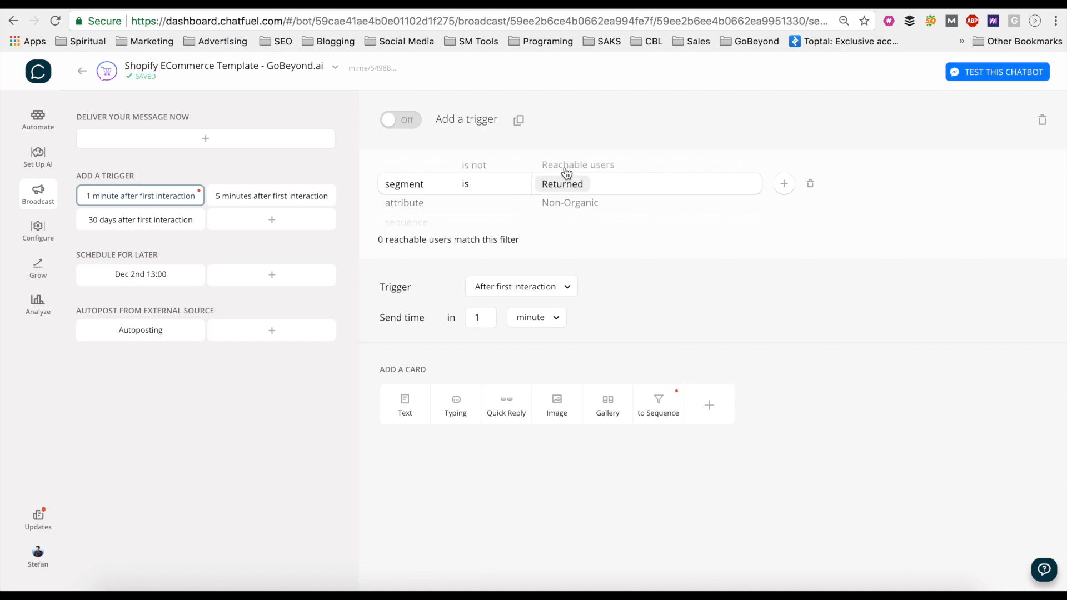
pyautogui.click(565, 167)
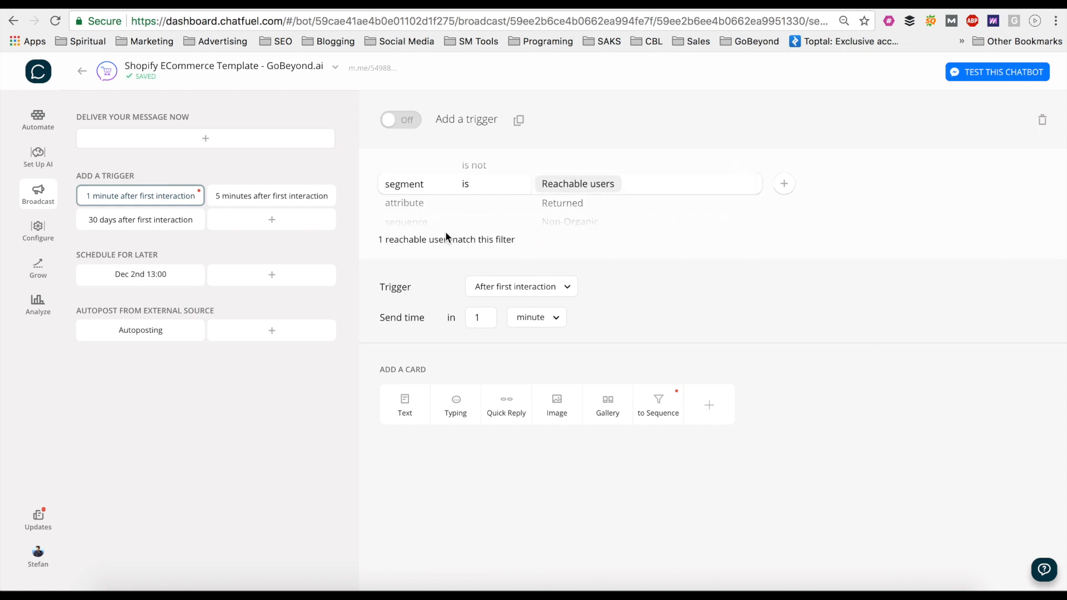
# Step: Switch the 1-minute trigger's audience filter from segment to attribute and try the is not condition
pyautogui.click(424, 212)
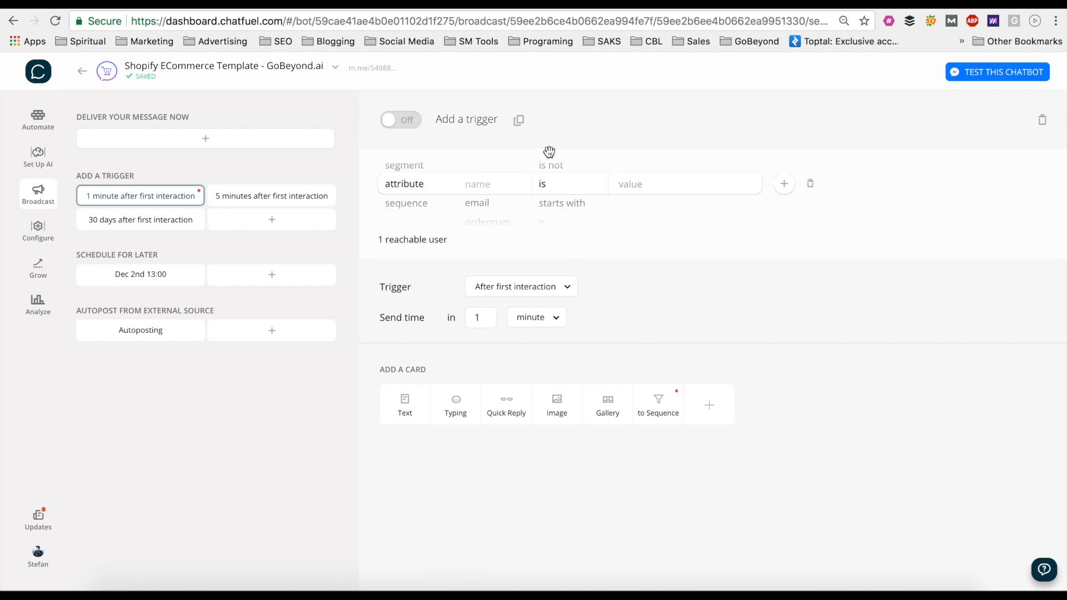
pyautogui.click(632, 191)
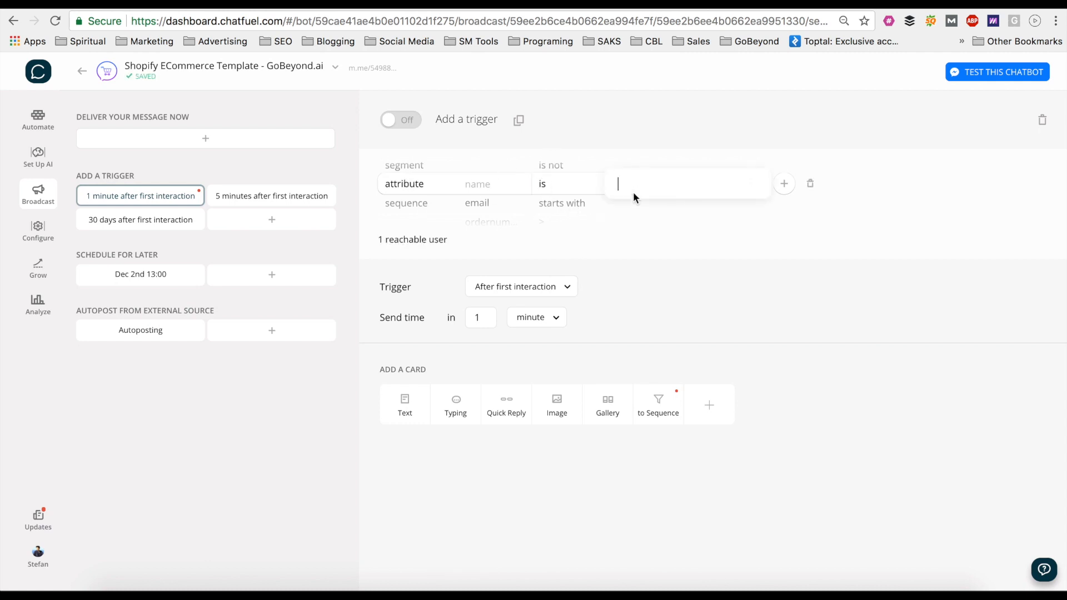
pyautogui.click(562, 193)
pyautogui.click(562, 189)
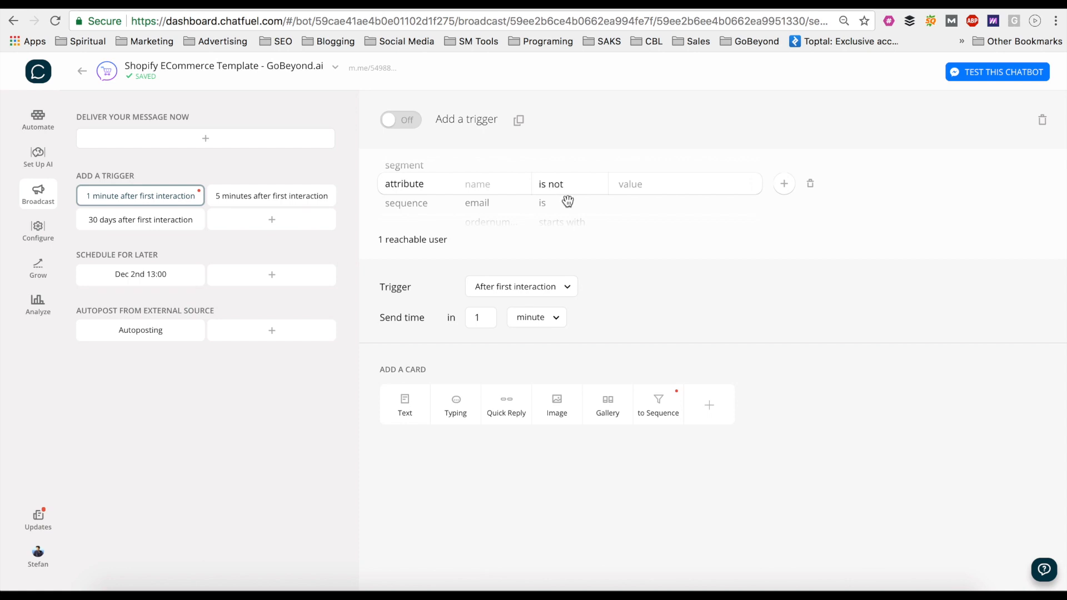
pyautogui.click(566, 190)
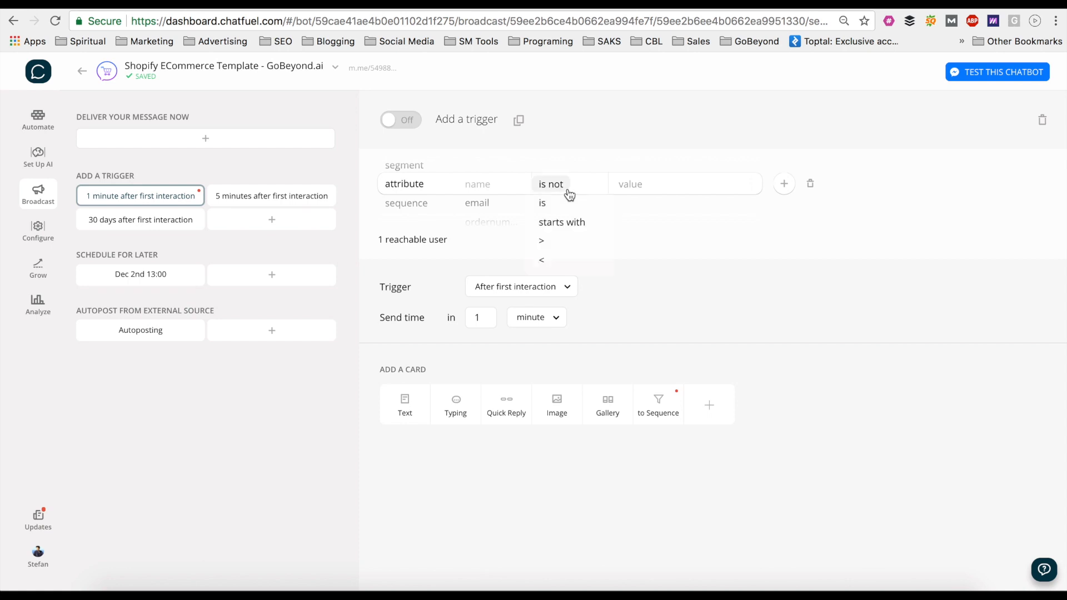
# Step: Browse the available attributes and set the trigger's filter to users starts with Enter Store
pyautogui.click(510, 185)
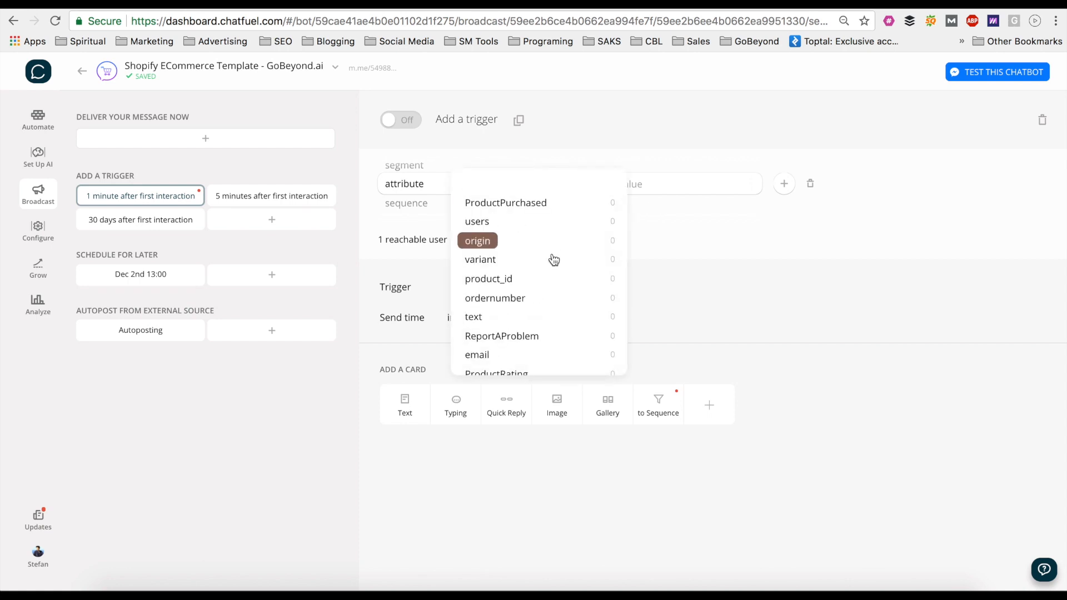
pyautogui.scroll(-1, 561, 329)
pyautogui.scroll(-4, 561, 329)
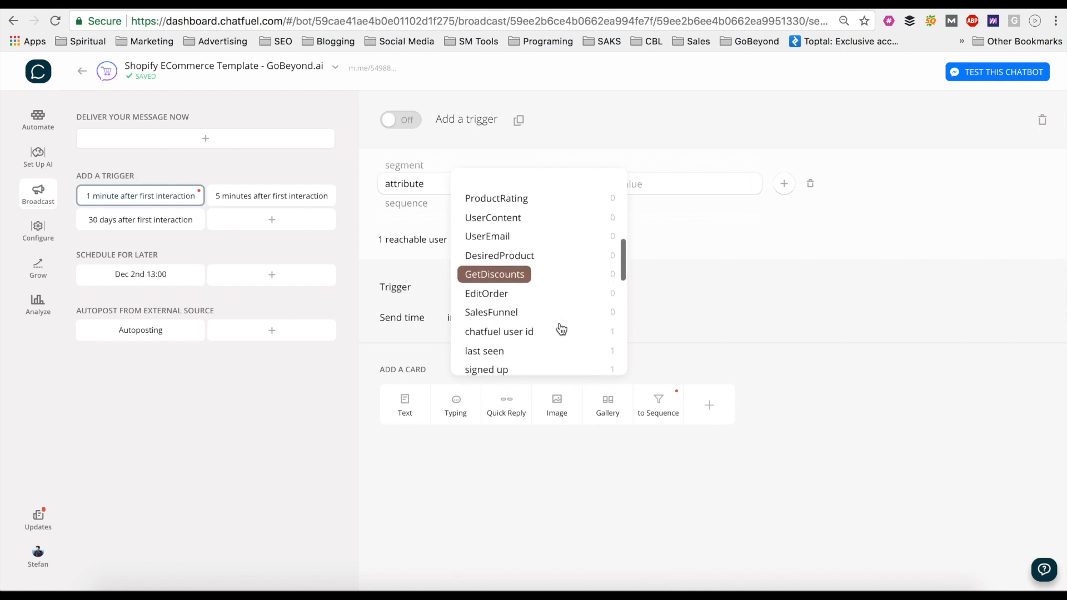
pyautogui.scroll(-2, 560, 328)
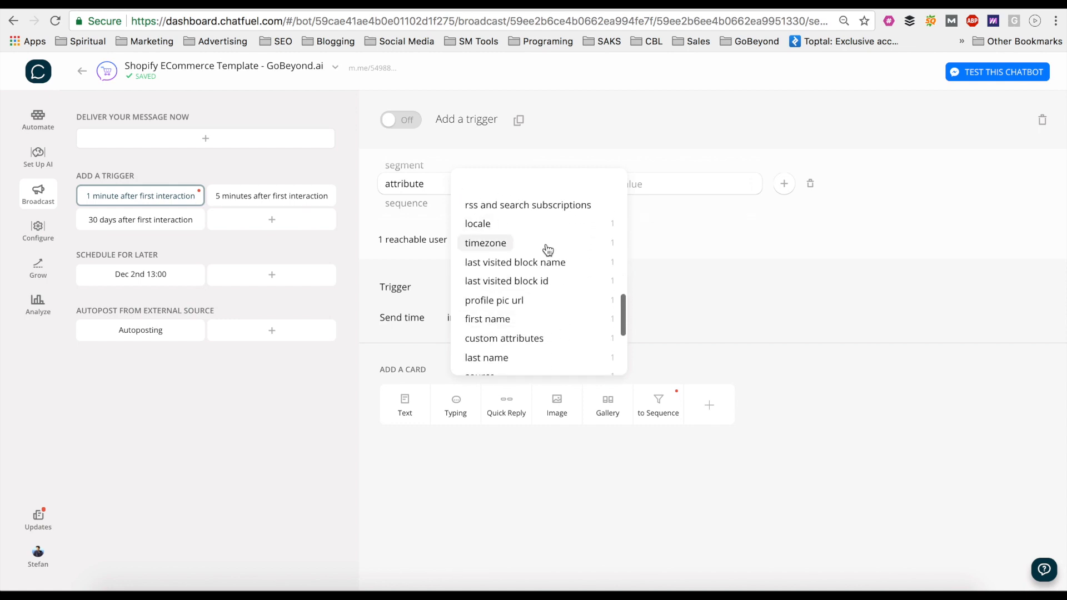
pyautogui.scroll(3, 544, 252)
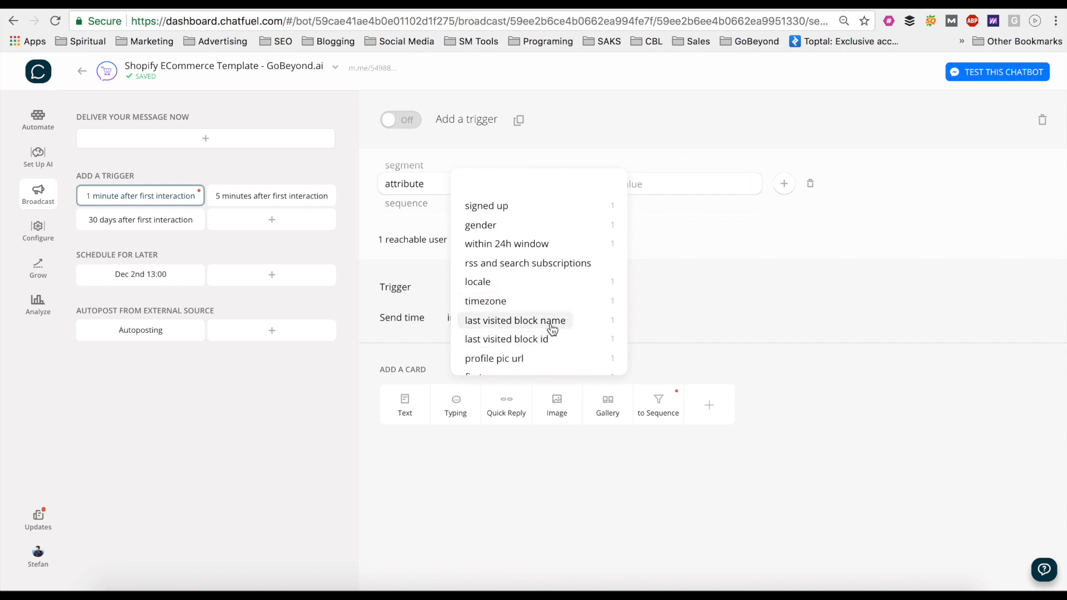
pyautogui.scroll(-3, 550, 337)
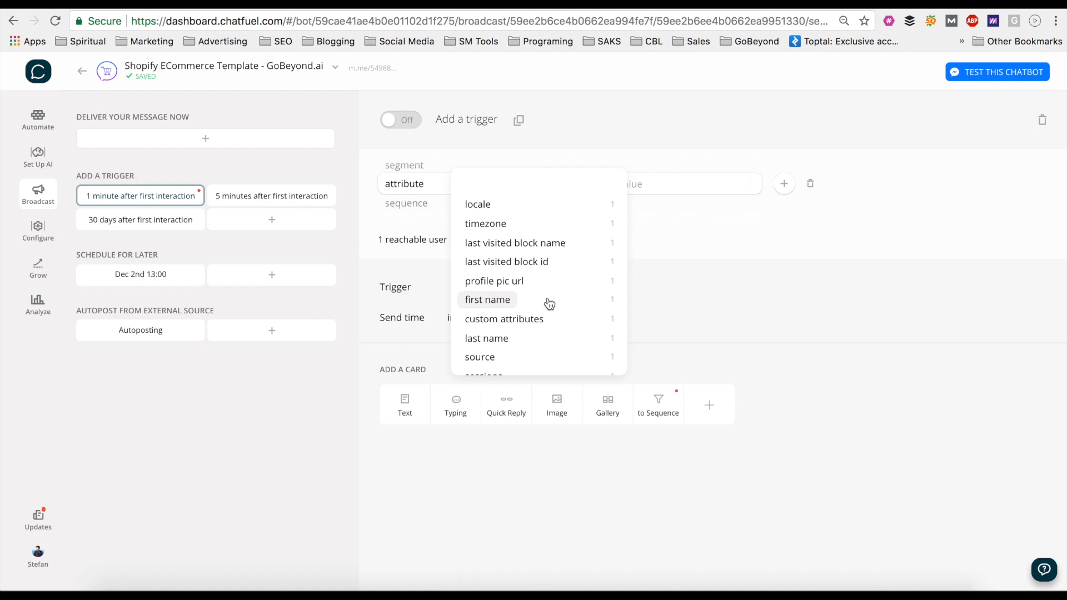
pyautogui.scroll(-5, 548, 306)
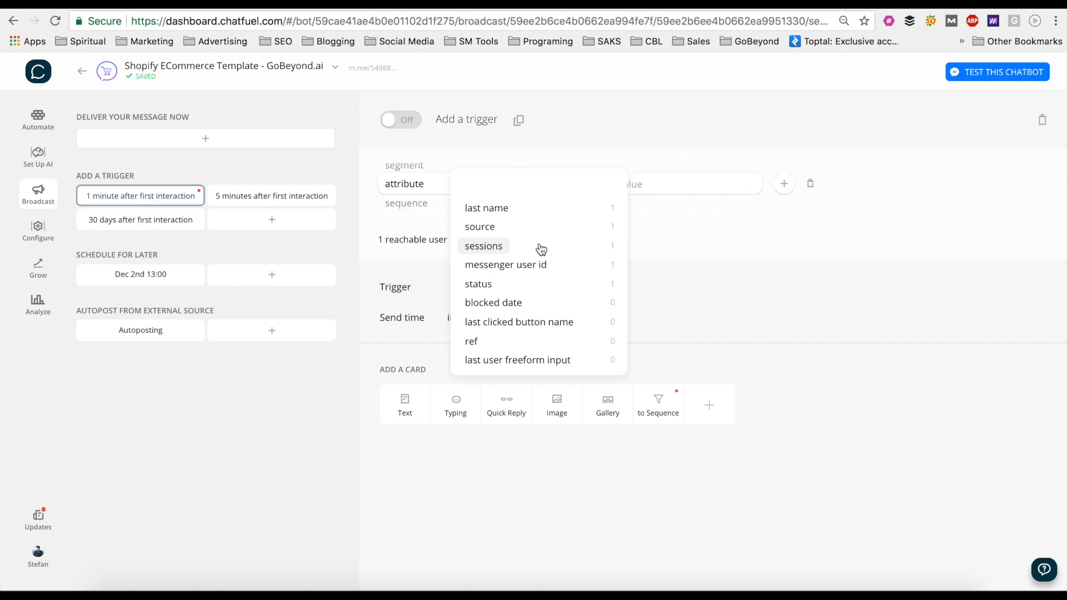
pyautogui.scroll(5, 542, 318)
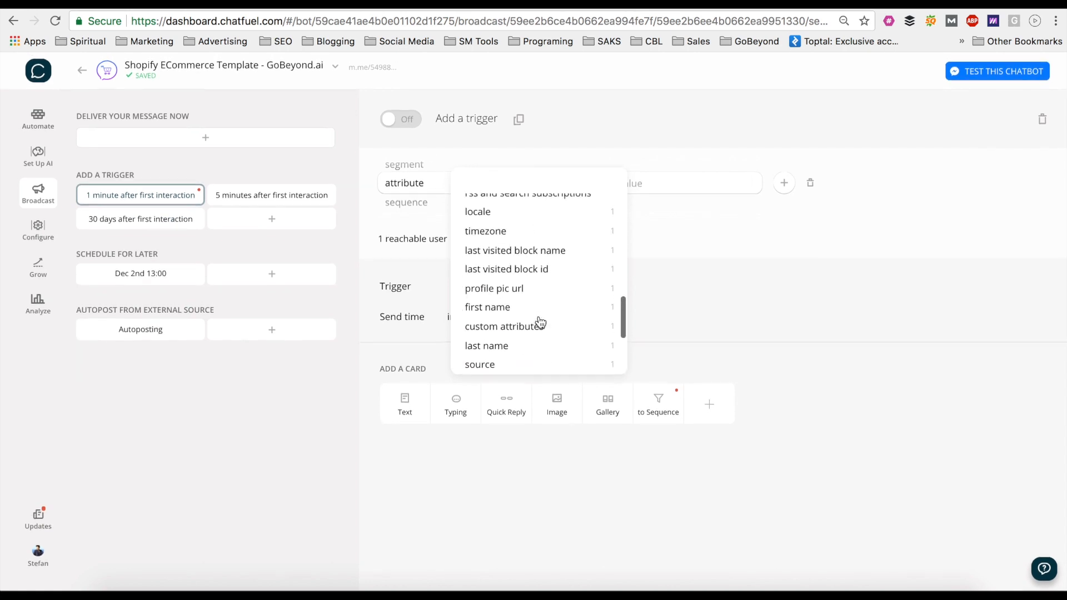
pyautogui.scroll(10, 540, 323)
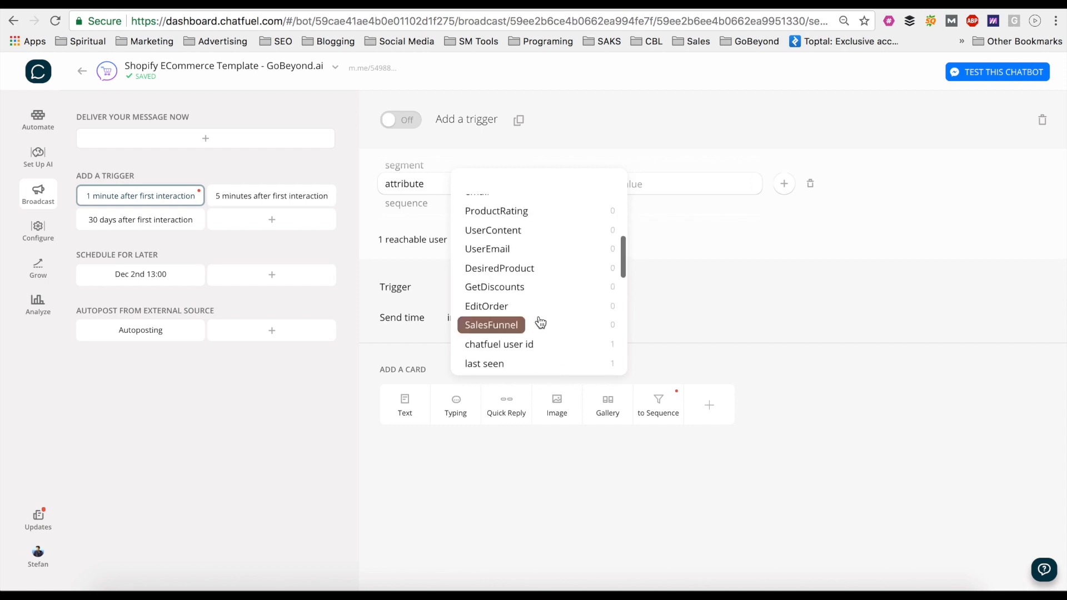
pyautogui.scroll(2, 537, 321)
pyautogui.scroll(3, 558, 266)
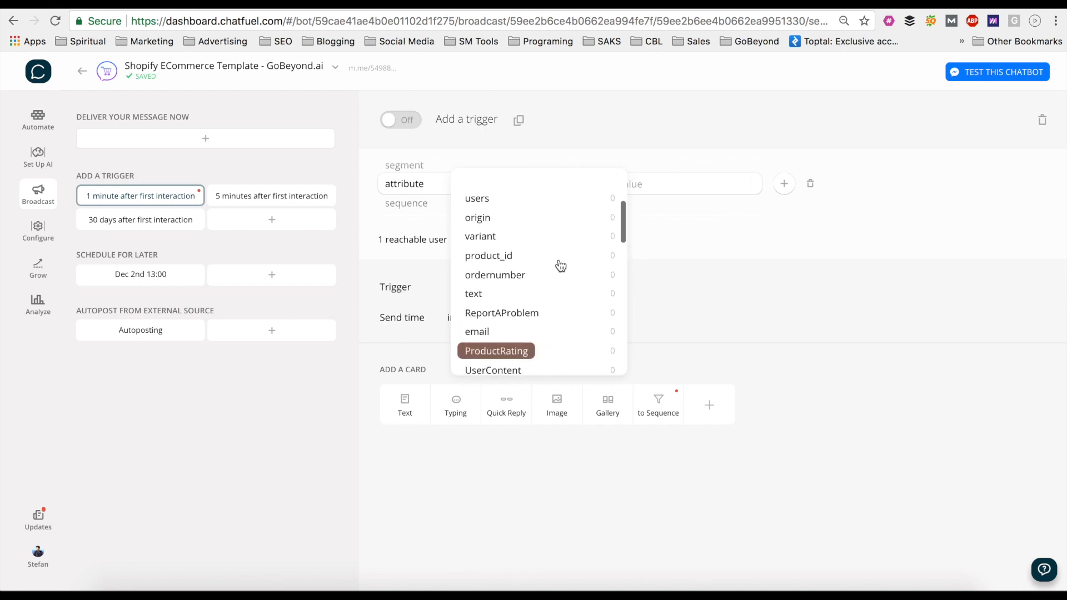
pyautogui.scroll(2, 560, 266)
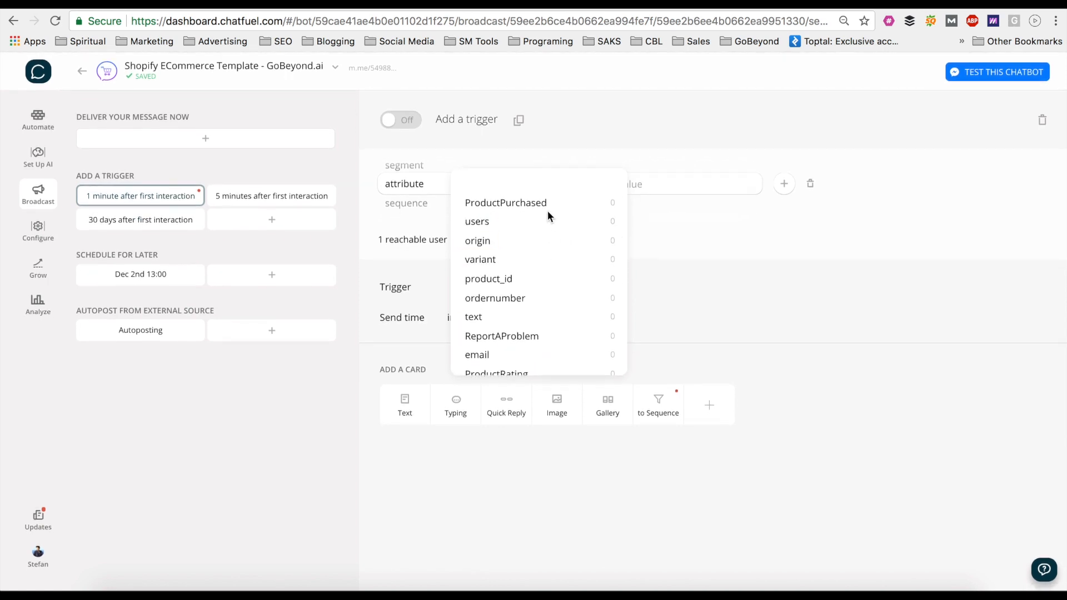
pyautogui.click(498, 206)
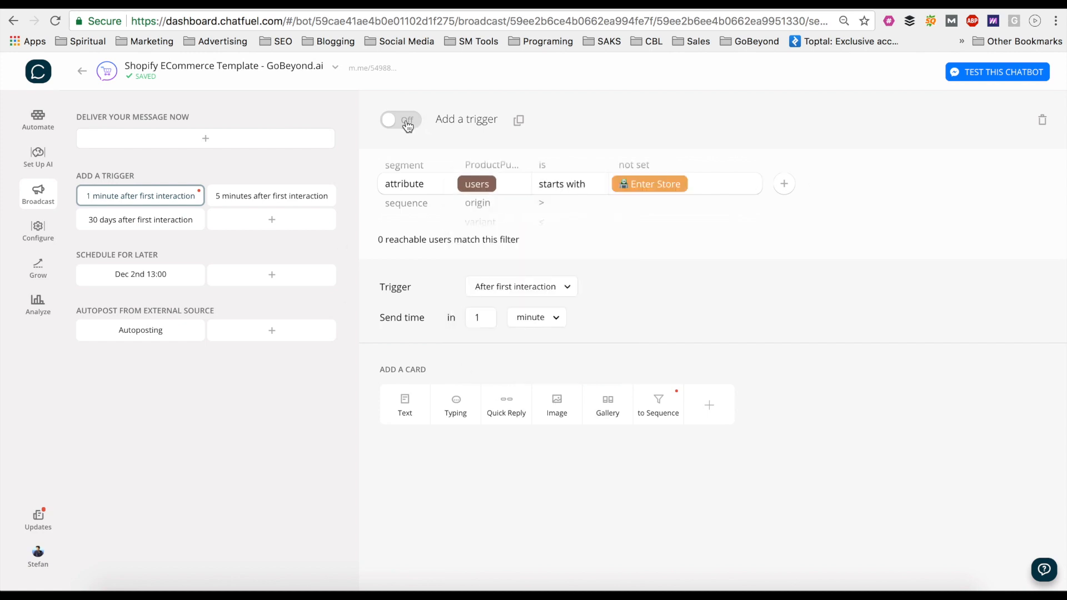
# Step: Add a text card reading "hi, you won a free t-shirt." to the trigger, and activate the trigger before switching it off again
pyautogui.click(414, 399)
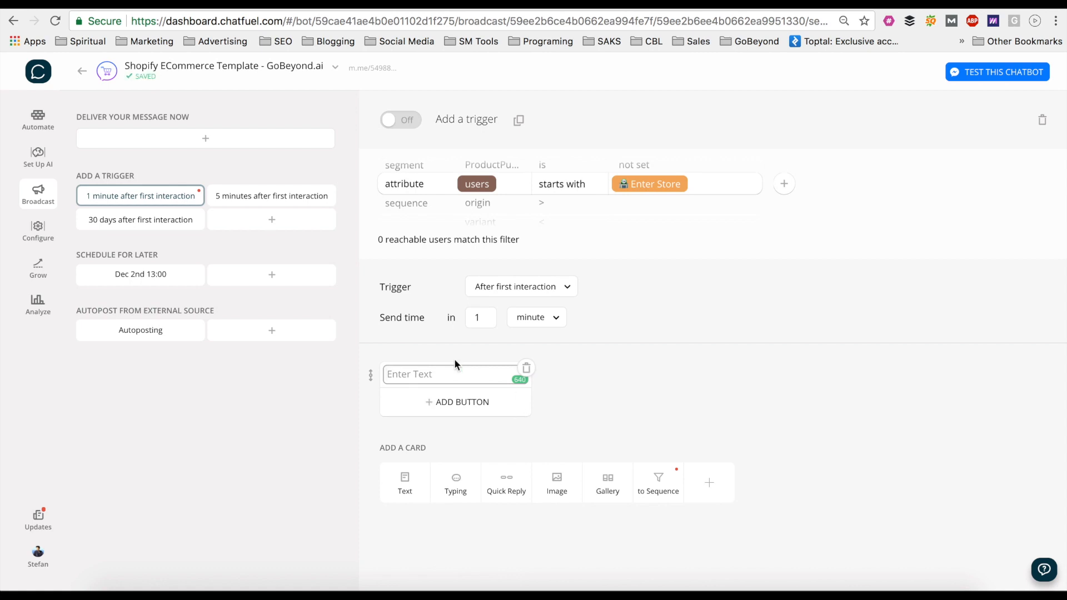
pyautogui.write('hi, you won a free t-s')
pyautogui.write('hirt.')
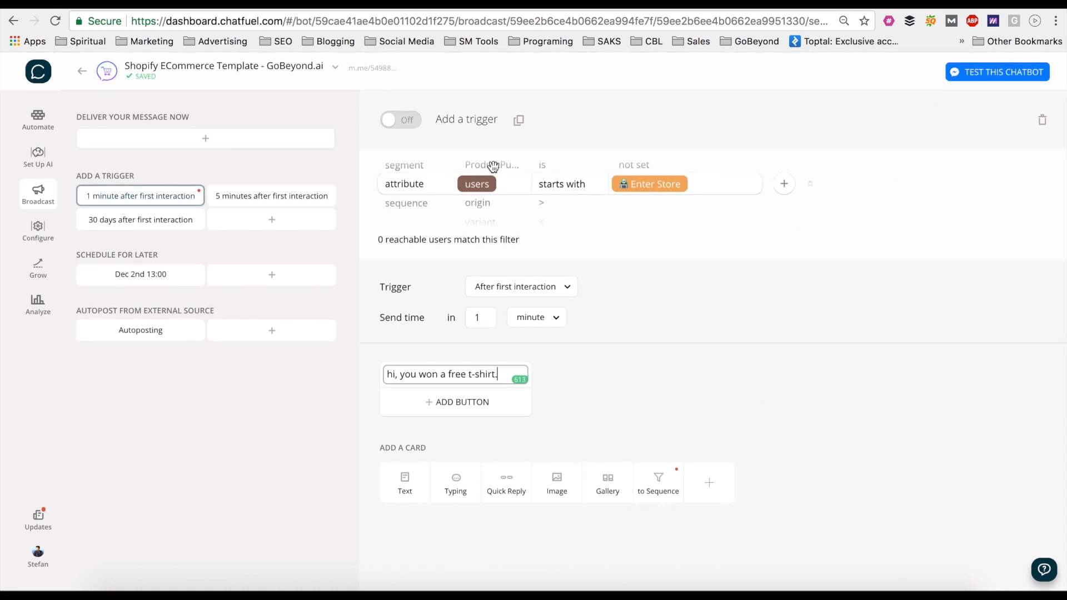
pyautogui.click(401, 120)
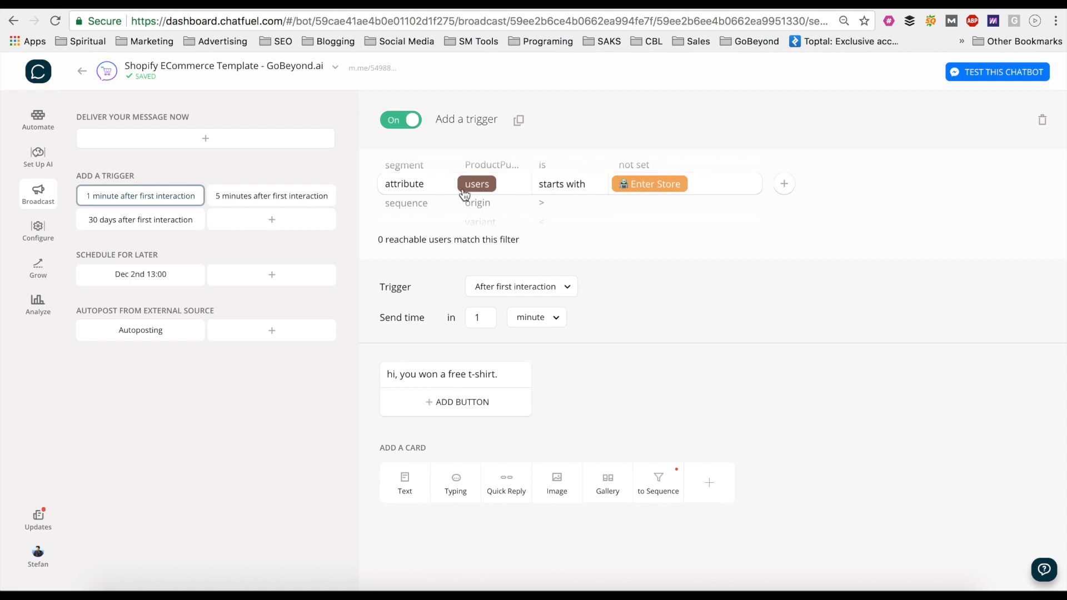
pyautogui.click(392, 120)
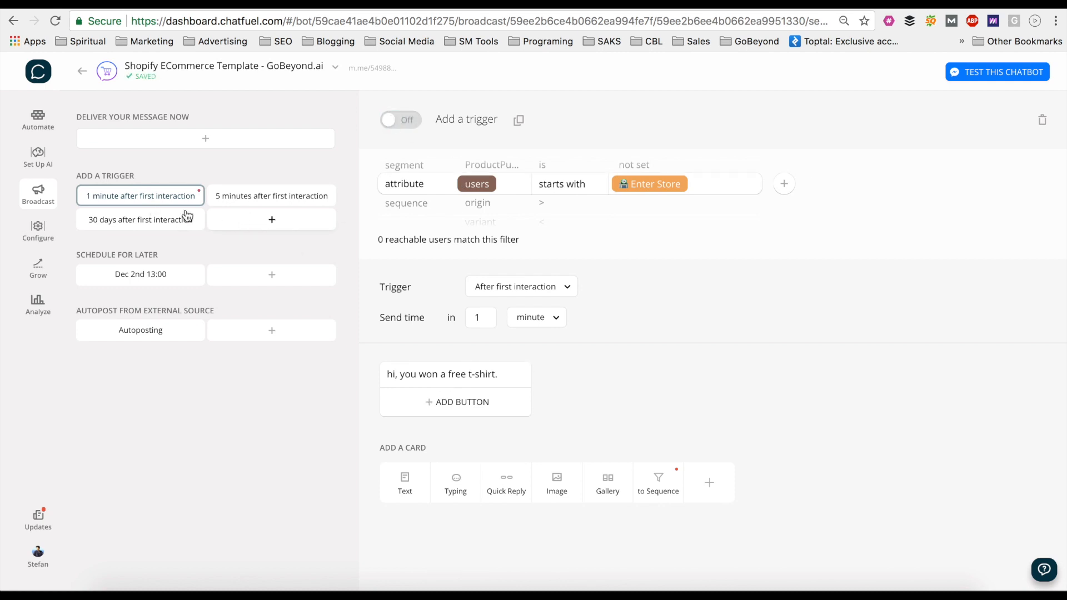
# Step: Review the cards and quick replies of the trigger for 5 minutes after first interaction
pyautogui.click(264, 206)
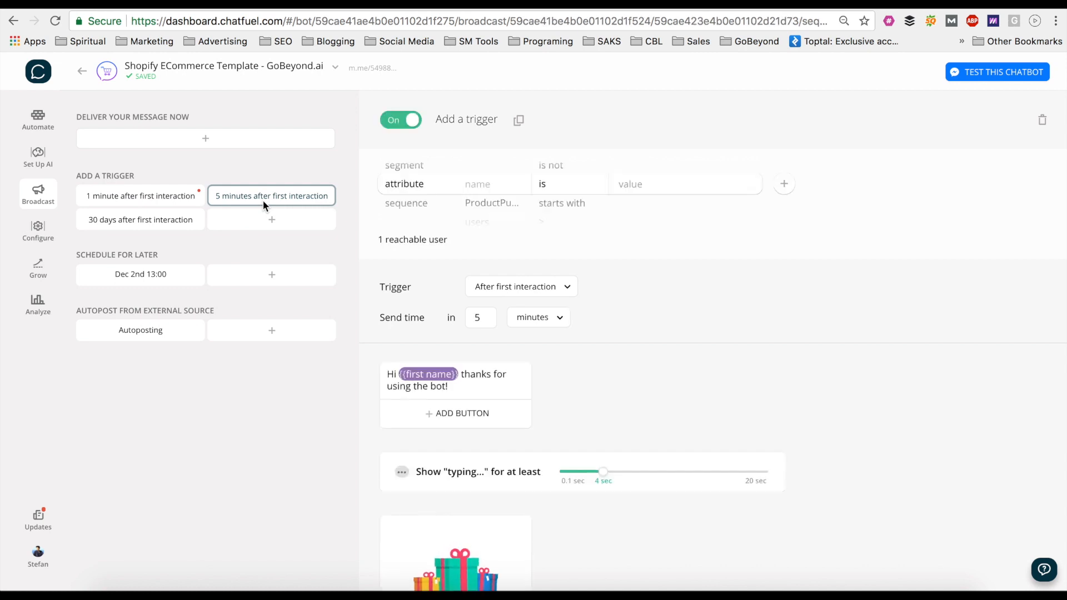
pyautogui.scroll(-1, 648, 391)
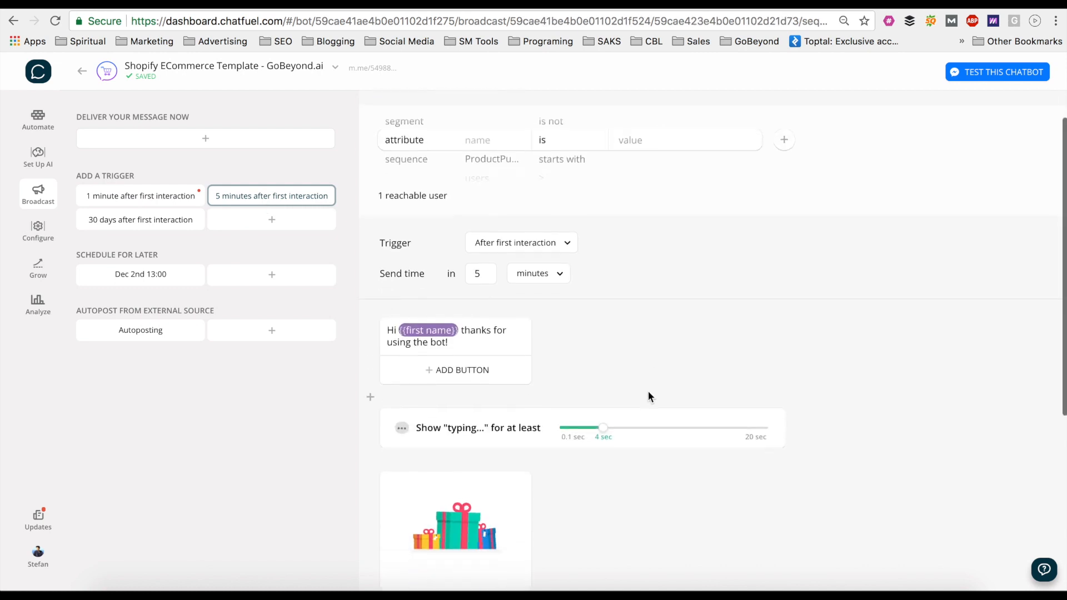
pyautogui.scroll(-5, 649, 391)
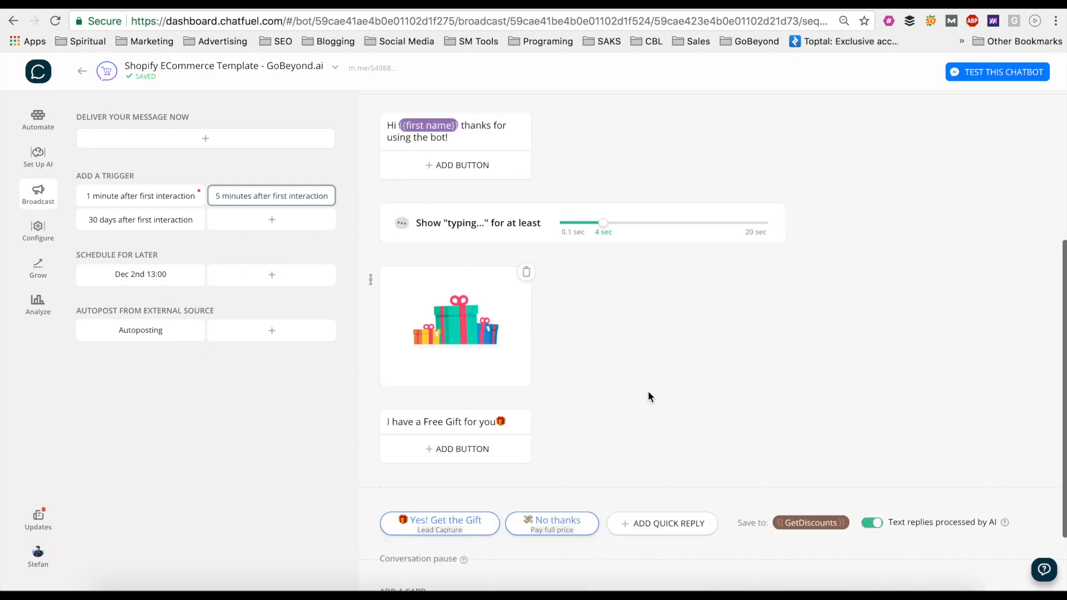
# Step: Review the remaining quick replies of the 5-minute trigger and the feedback message and replies of the 30 days after first interaction trigger
pyautogui.scroll(-3, 648, 391)
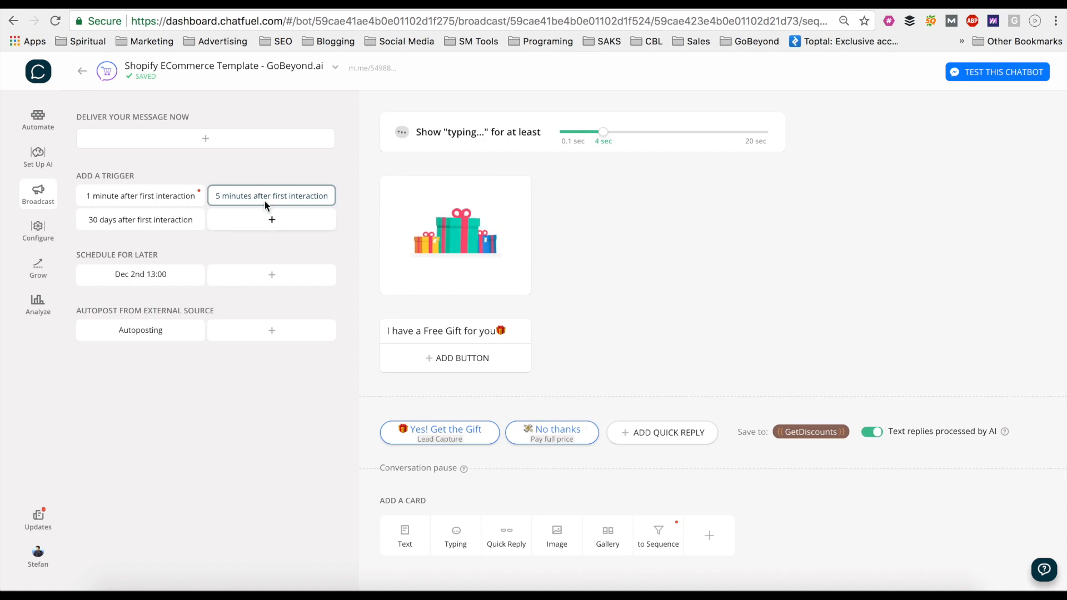
pyautogui.click(156, 219)
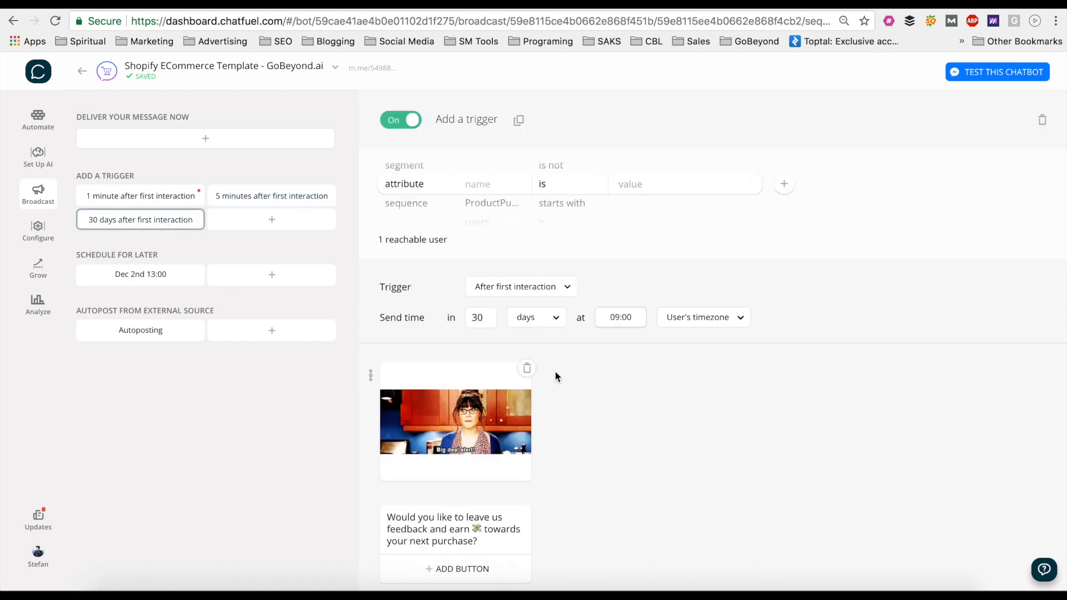
pyautogui.scroll(-4, 592, 438)
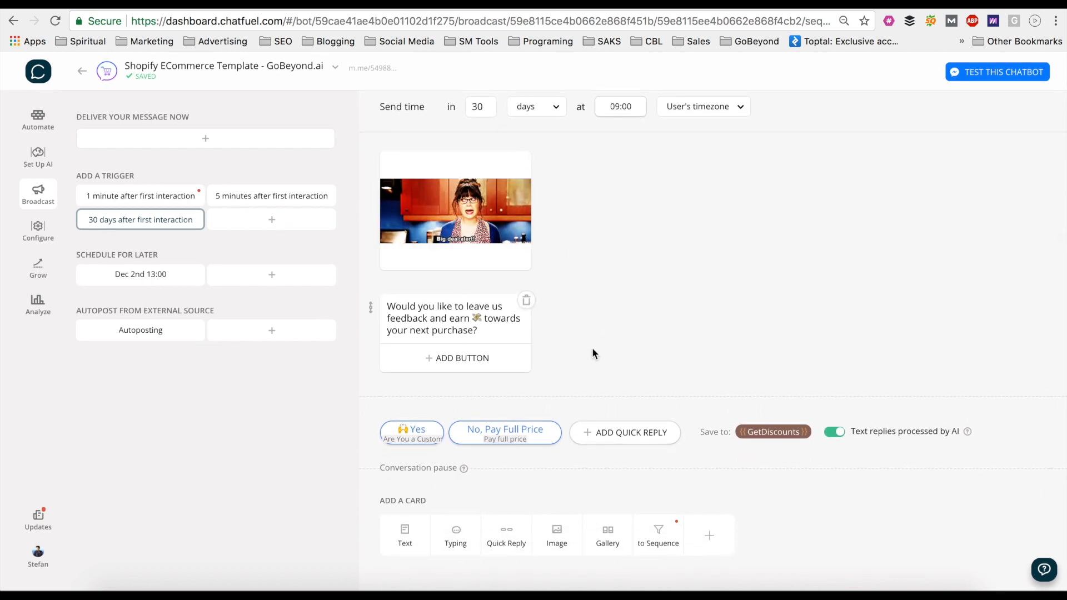
pyautogui.scroll(2, 592, 348)
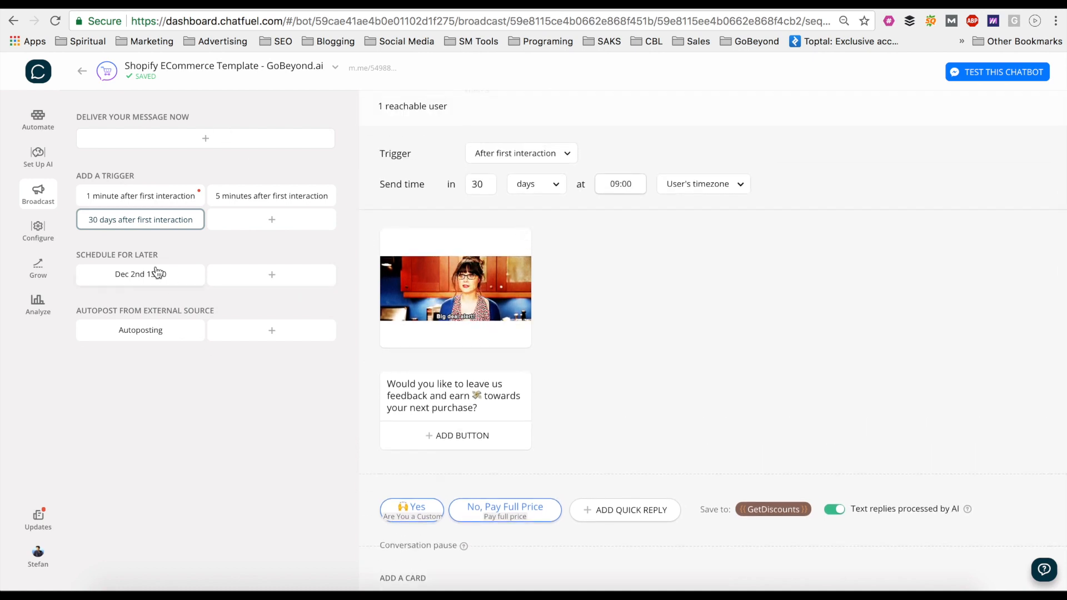
# Step: Review the schedule, Christmas shopping message and quick replies of the broadcast scheduled for Dec 2nd 13:00
pyautogui.click(139, 277)
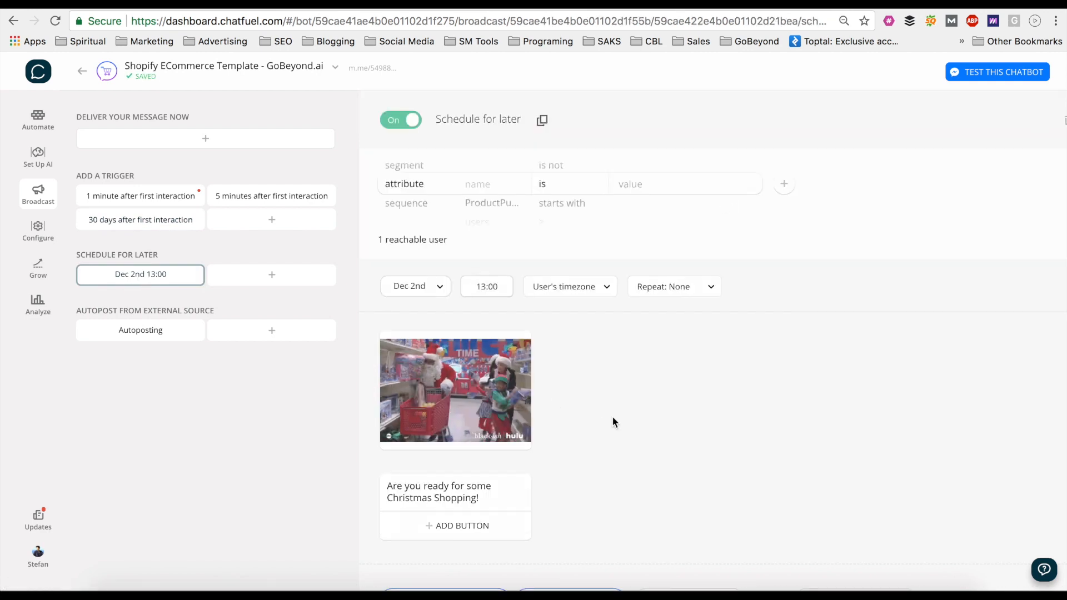
pyautogui.scroll(-2, 612, 418)
pyautogui.scroll(2, 613, 418)
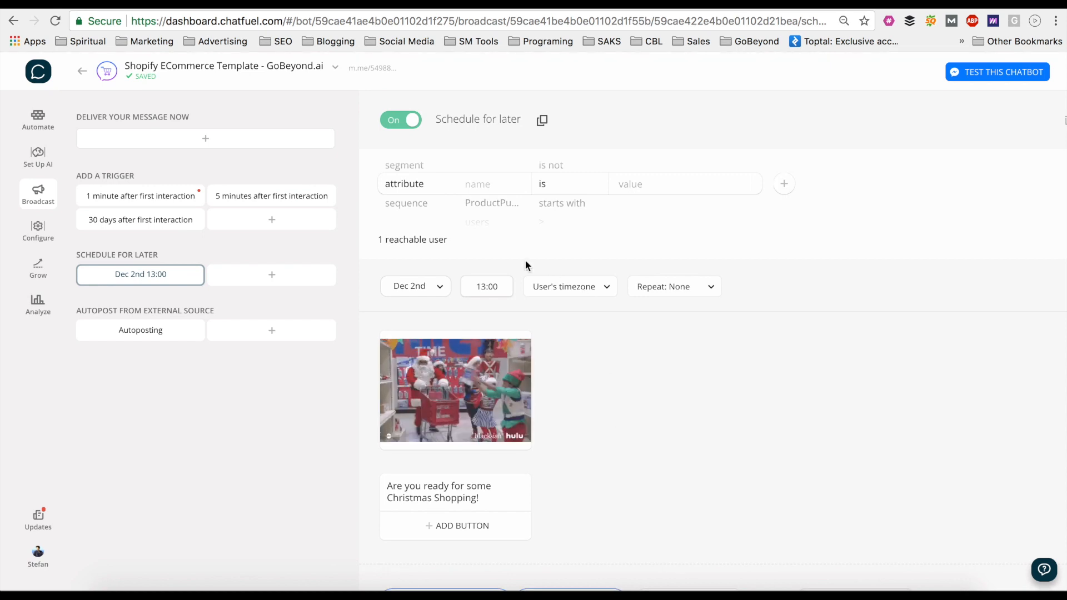
pyautogui.scroll(-1, 590, 400)
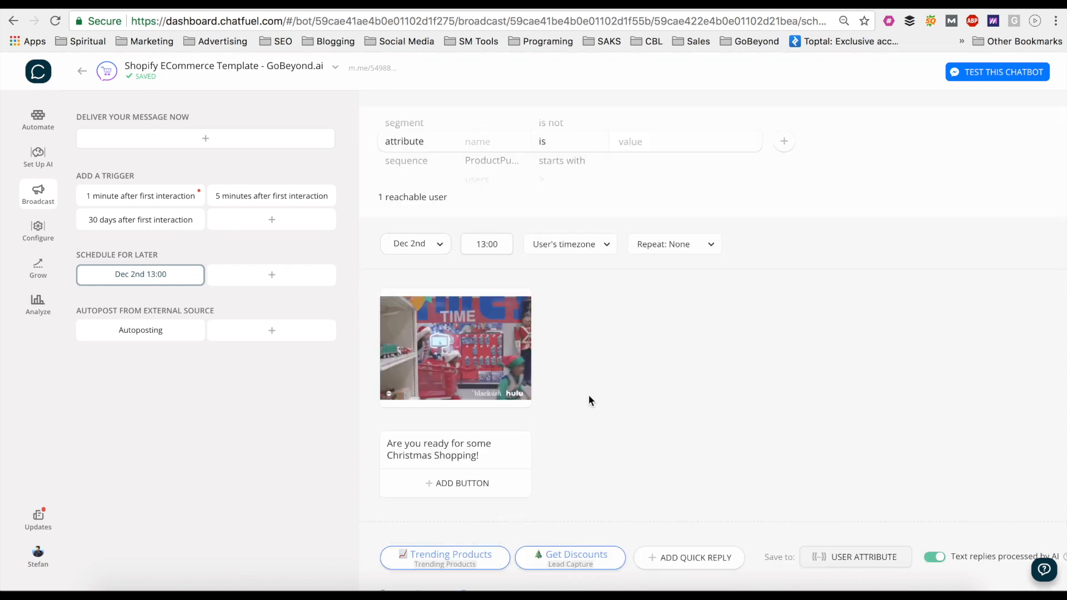
pyautogui.scroll(-3, 588, 395)
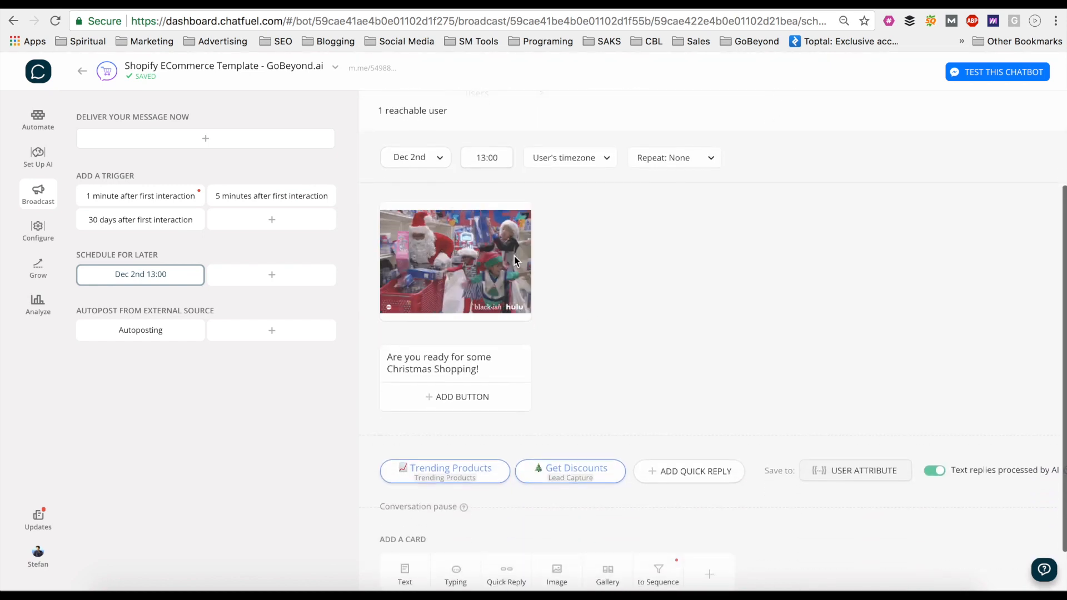
pyautogui.scroll(-1, 547, 455)
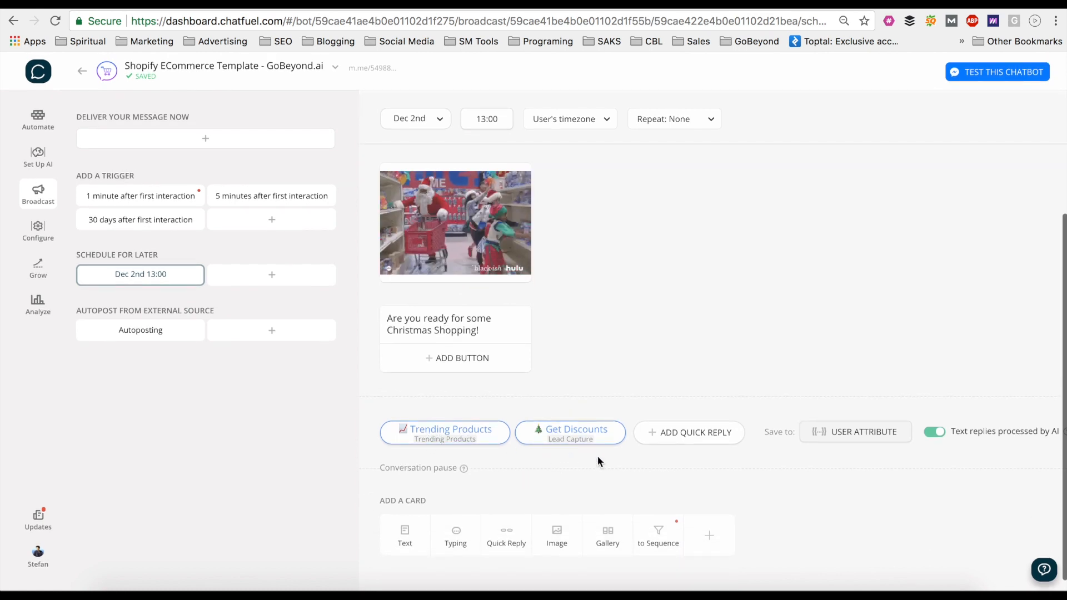
pyautogui.scroll(4, 605, 467)
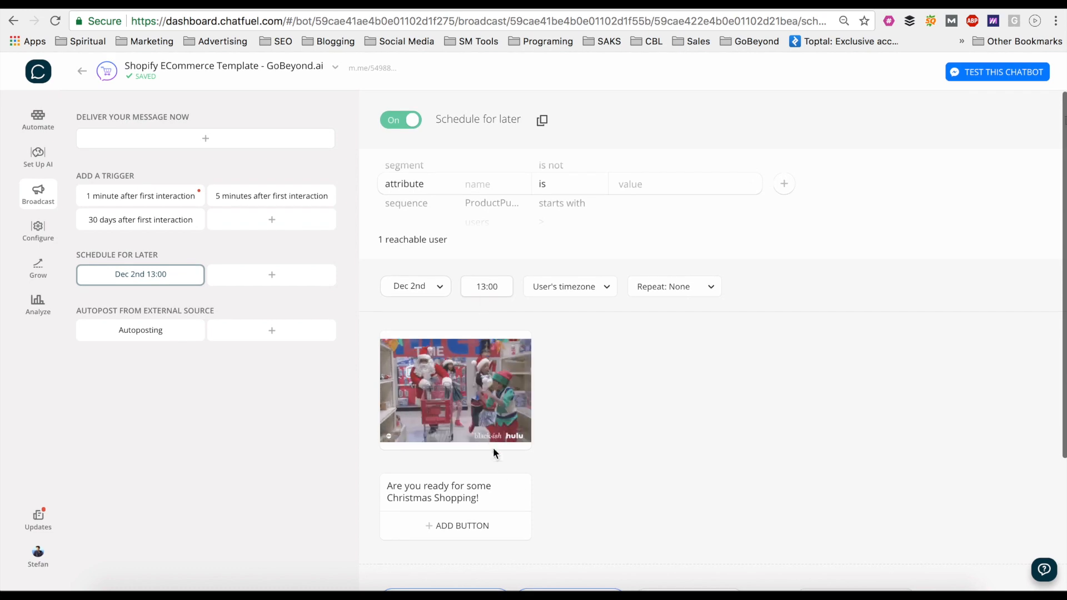
# Step: Look through the plugins available as cards for the Autoposting broadcast, without adding any
pyautogui.click(140, 339)
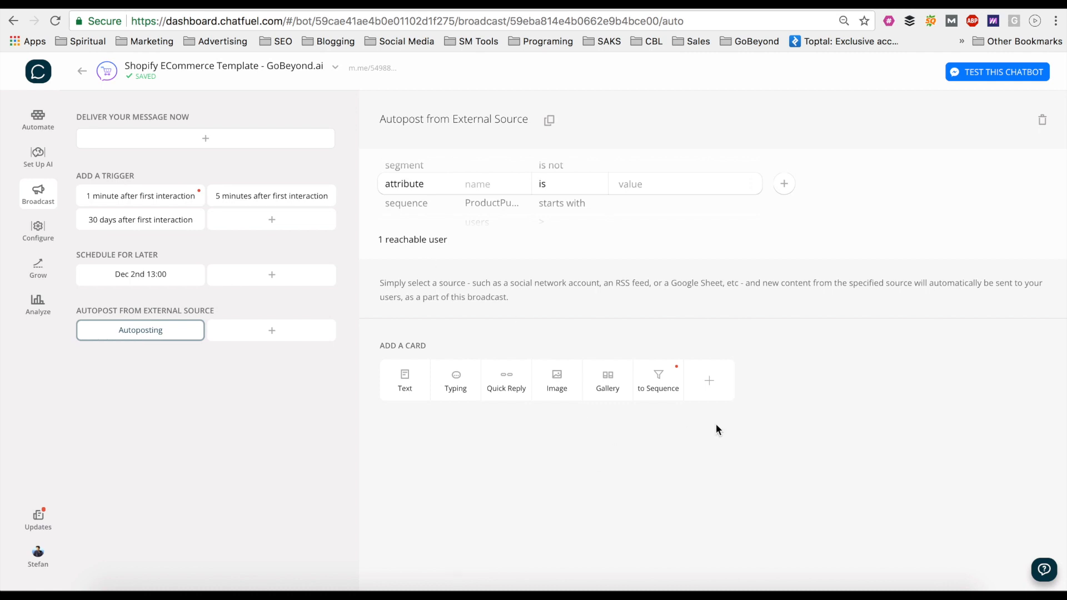
pyautogui.click(711, 373)
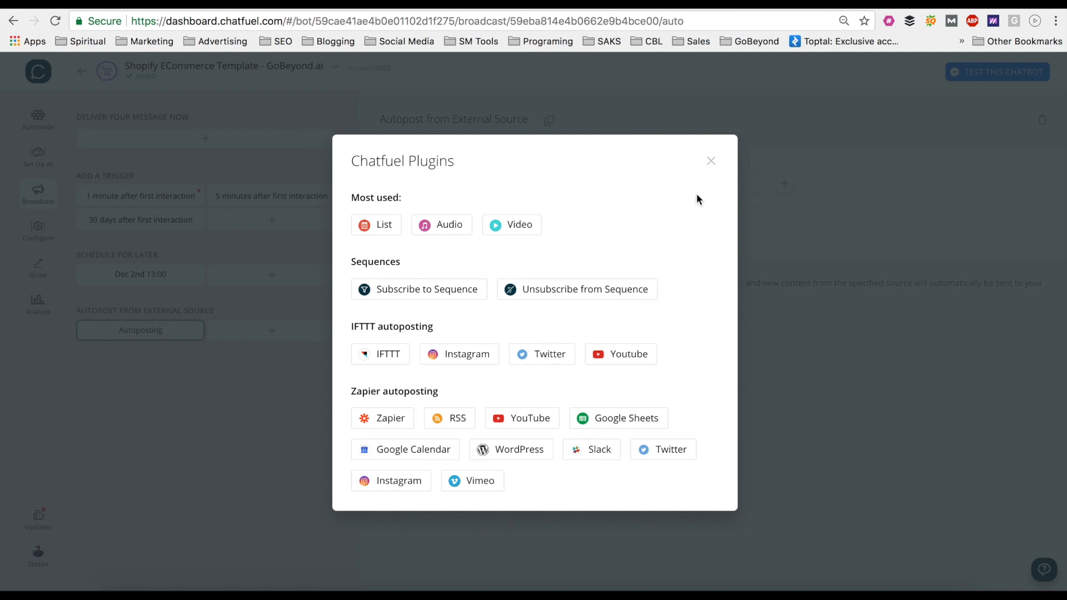
pyautogui.click(712, 162)
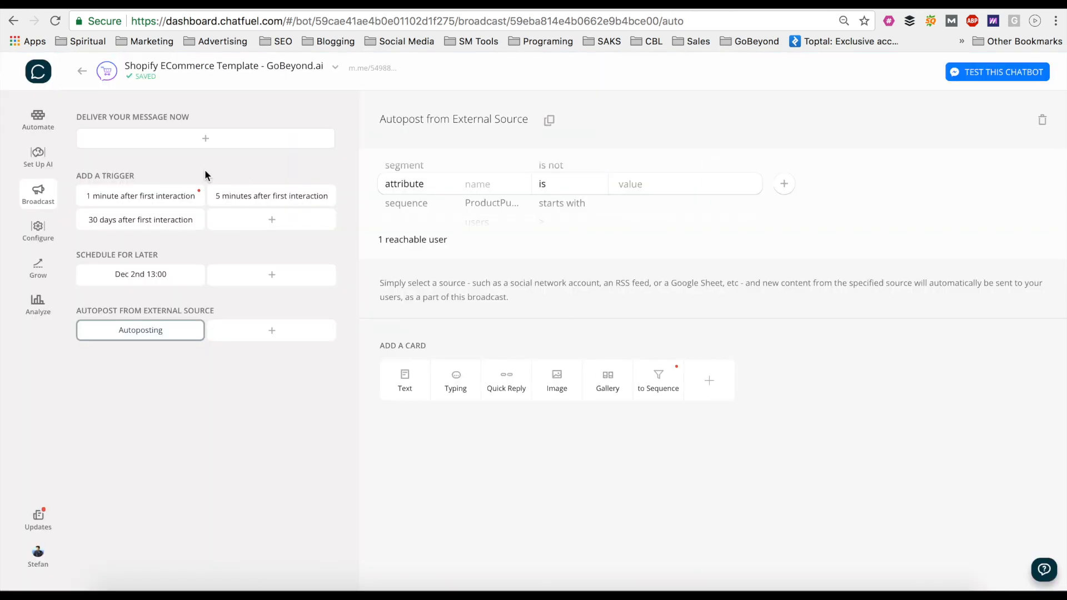
# Step: Review the bot's configuration, including the persistent menu, and look over the upsell and discount settings in the Shopify Messenger automation app
pyautogui.click(39, 233)
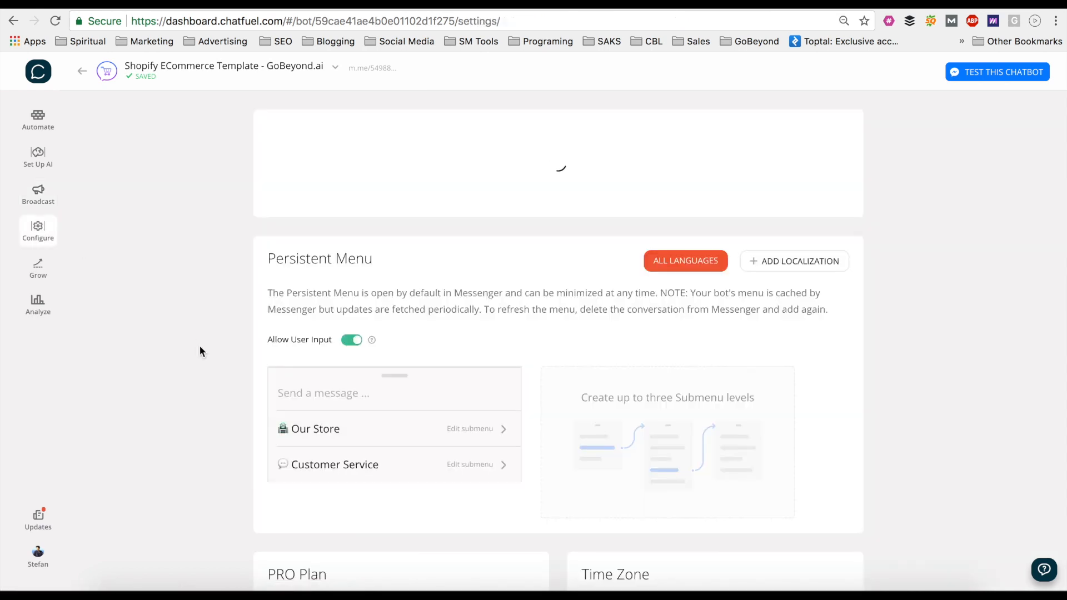
pyautogui.scroll(-3, 199, 345)
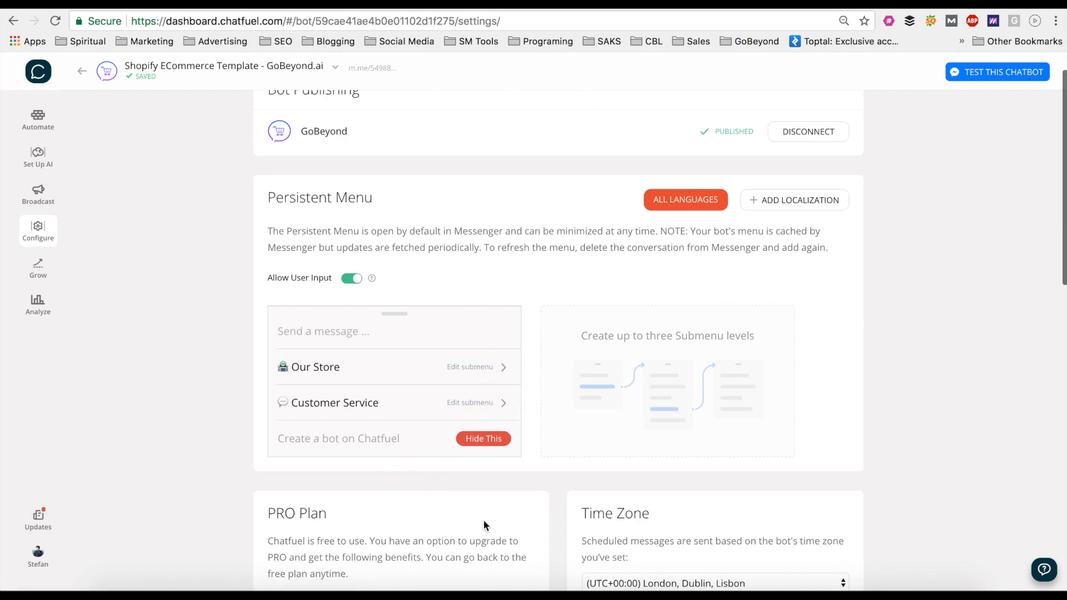
pyautogui.scroll(-3, 483, 519)
pyautogui.scroll(-2, 483, 519)
pyautogui.scroll(4, 483, 519)
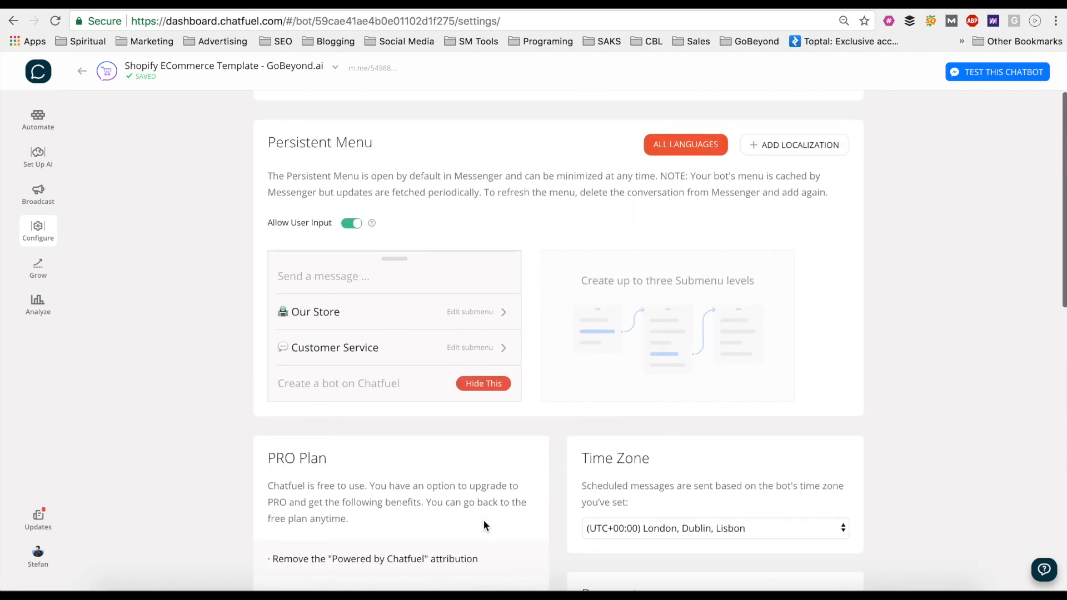
pyautogui.scroll(2, 483, 519)
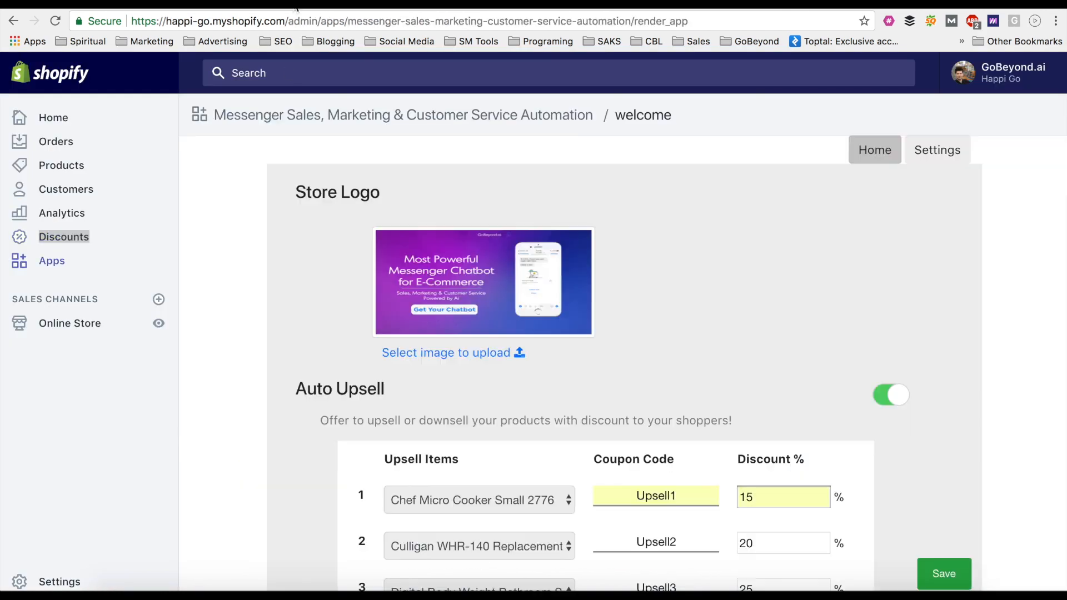
pyautogui.scroll(-8, 334, 329)
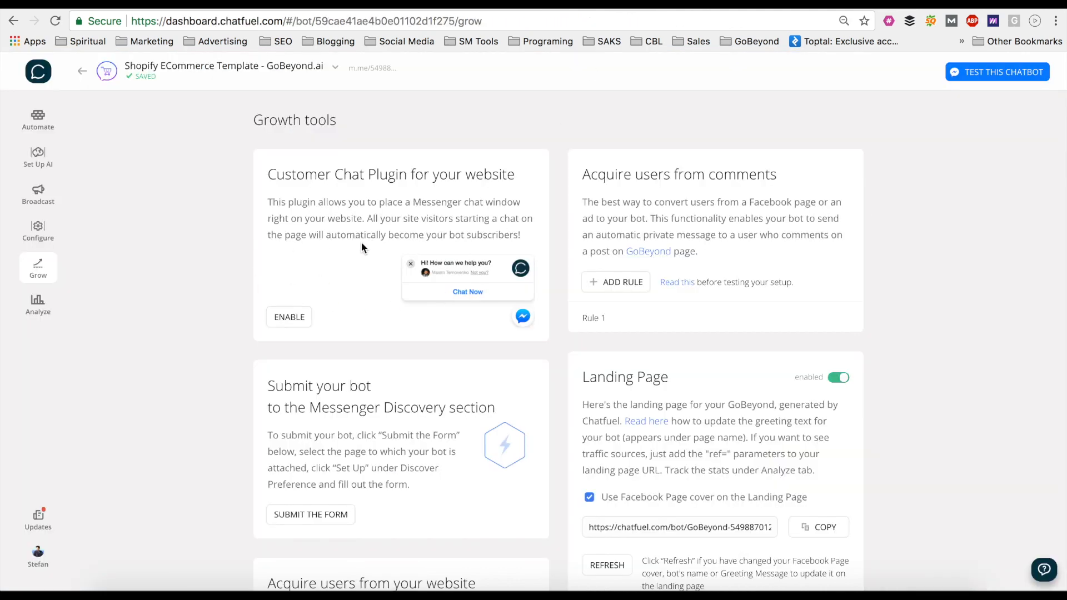
# Step: Look over the bot's growth tools in Chatfuel, from the Customer Chat Plugin to the website acquisition plugins
pyautogui.scroll(-3, 402, 333)
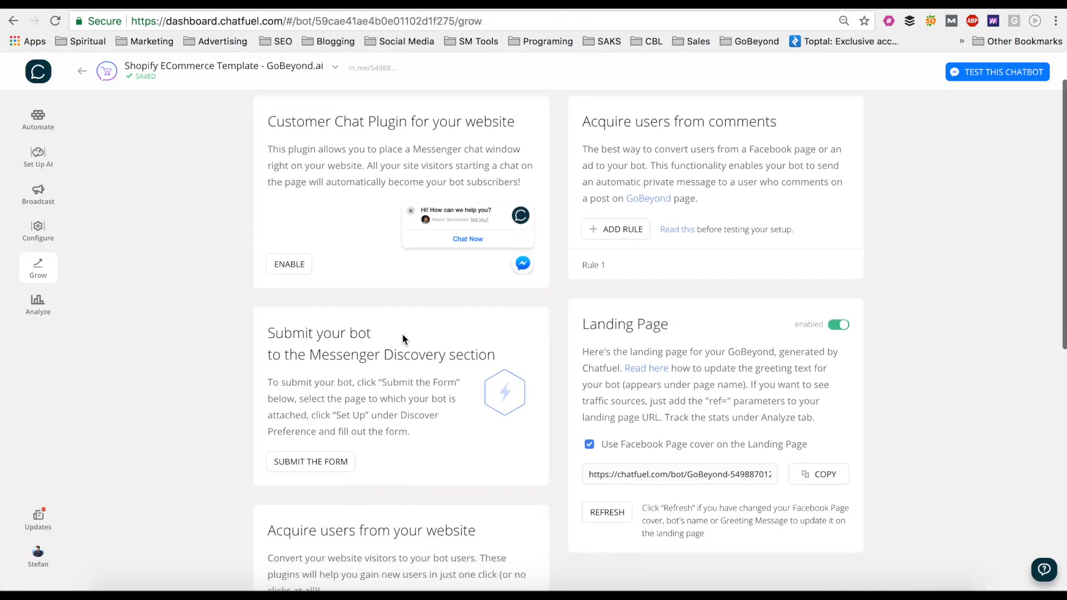
pyautogui.scroll(-1, 395, 295)
pyautogui.scroll(2, 406, 267)
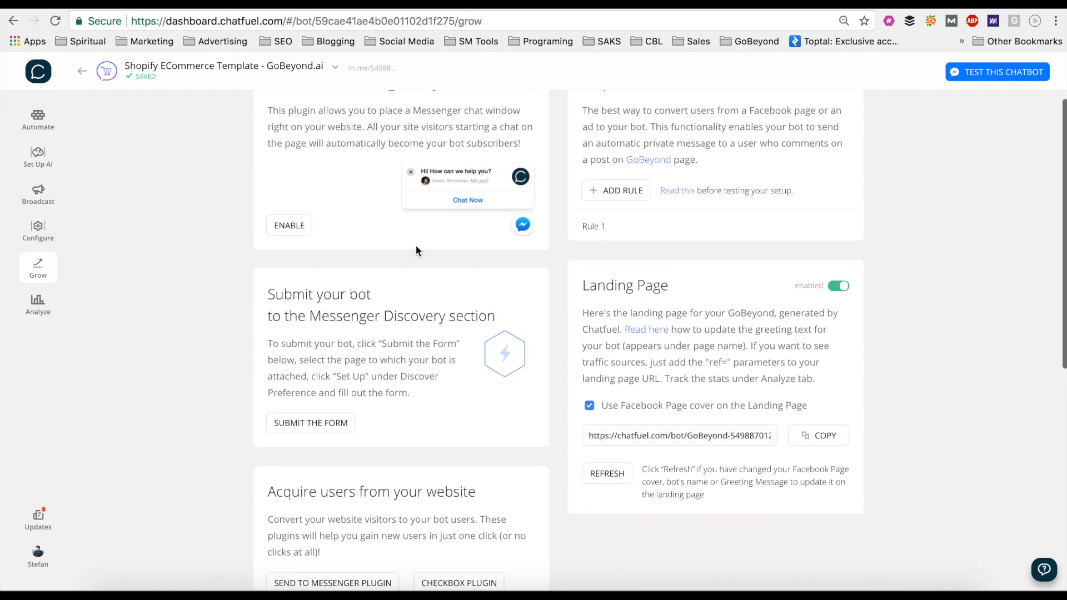
pyautogui.scroll(1, 487, 186)
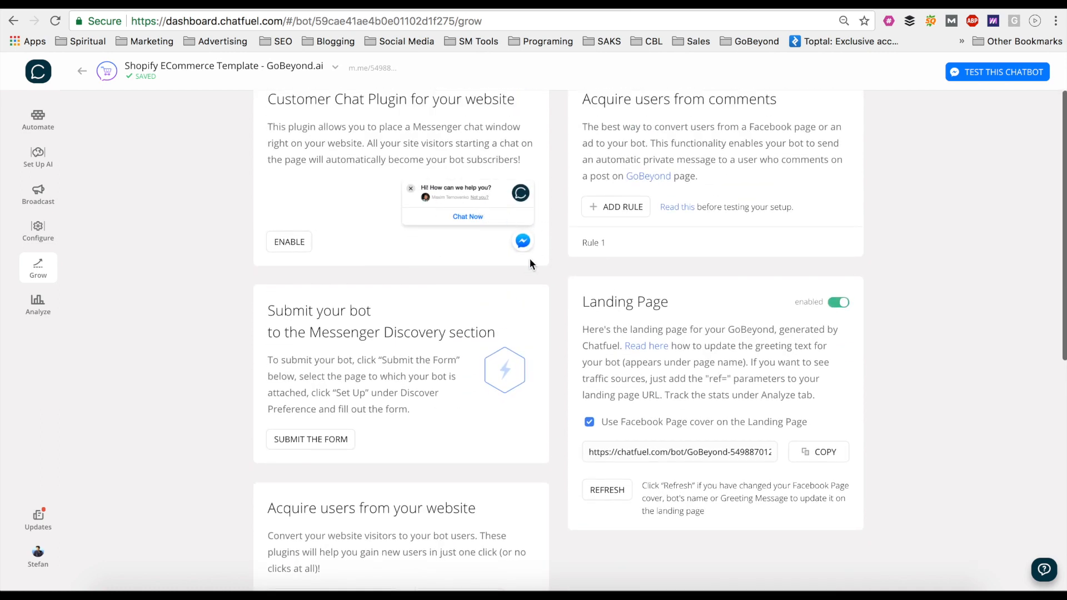
pyautogui.scroll(1, 525, 245)
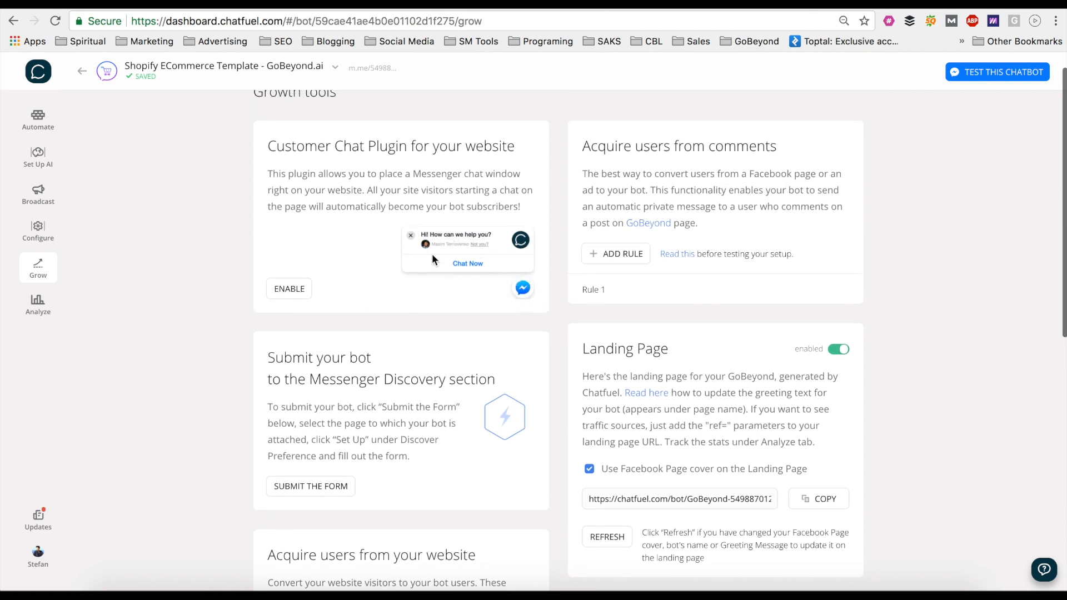
# Step: Inspect the Customer Chat Plugin's domain and ref parameter fields, glance at the open Shopify pages, and close the plugin without entering anything
pyautogui.click(298, 290)
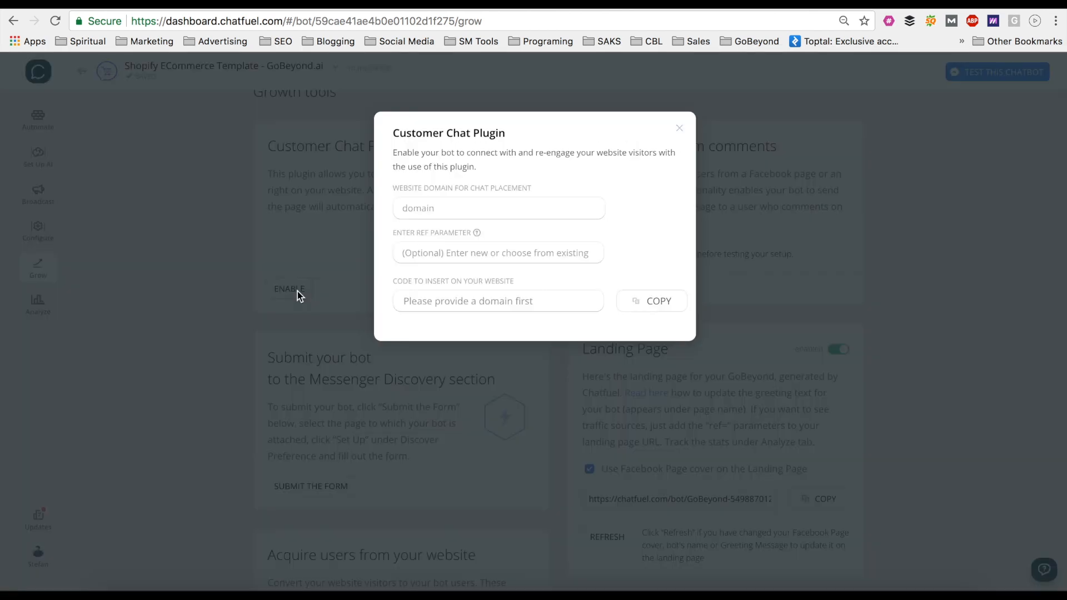
pyautogui.click(440, 209)
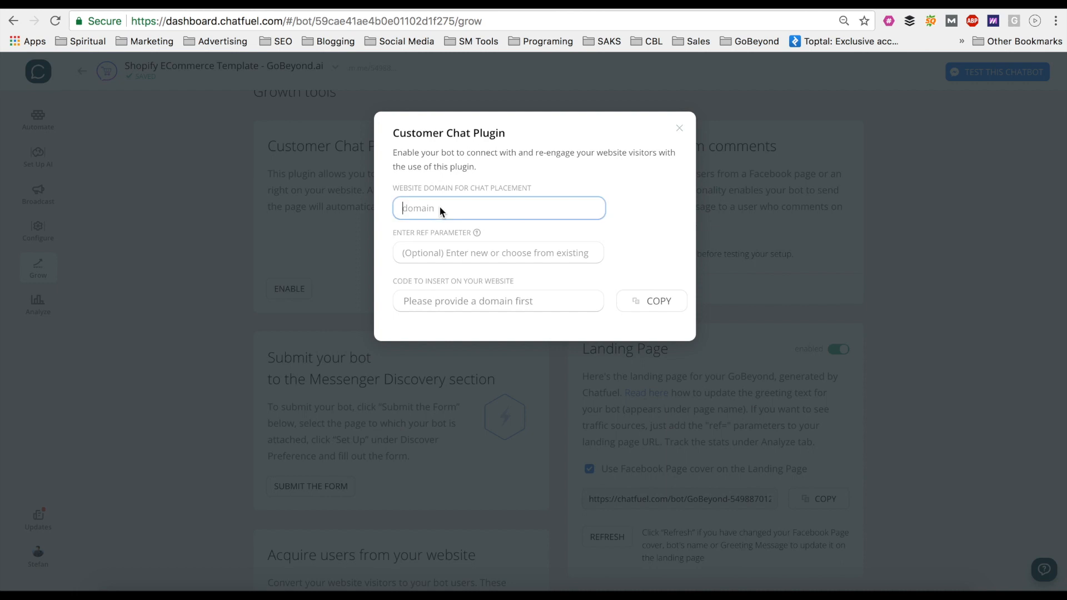
pyautogui.click(443, 260)
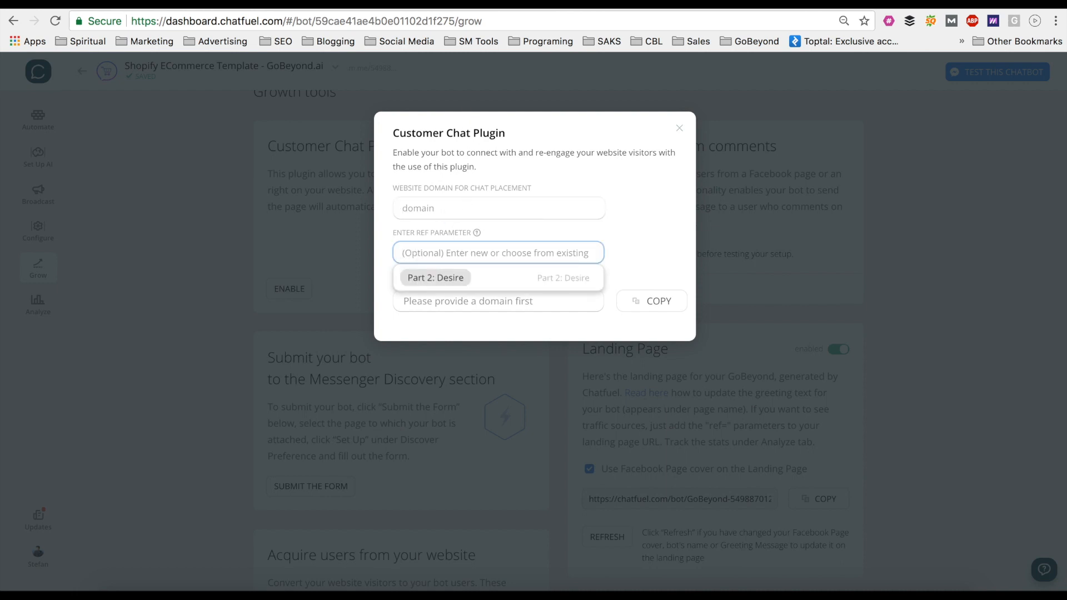
pyautogui.click(449, 2)
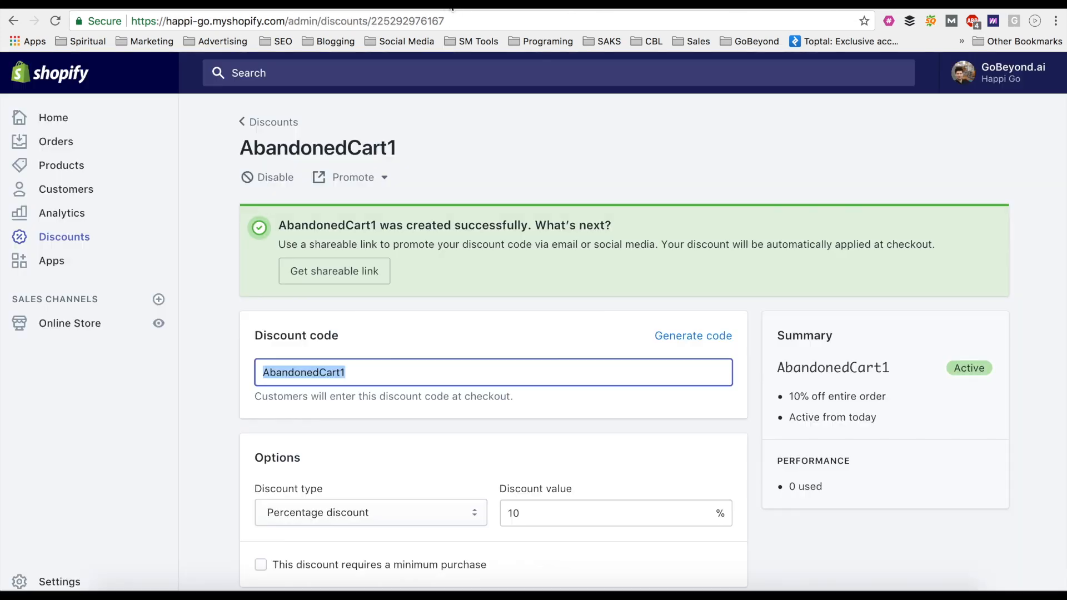
pyautogui.click(345, 1)
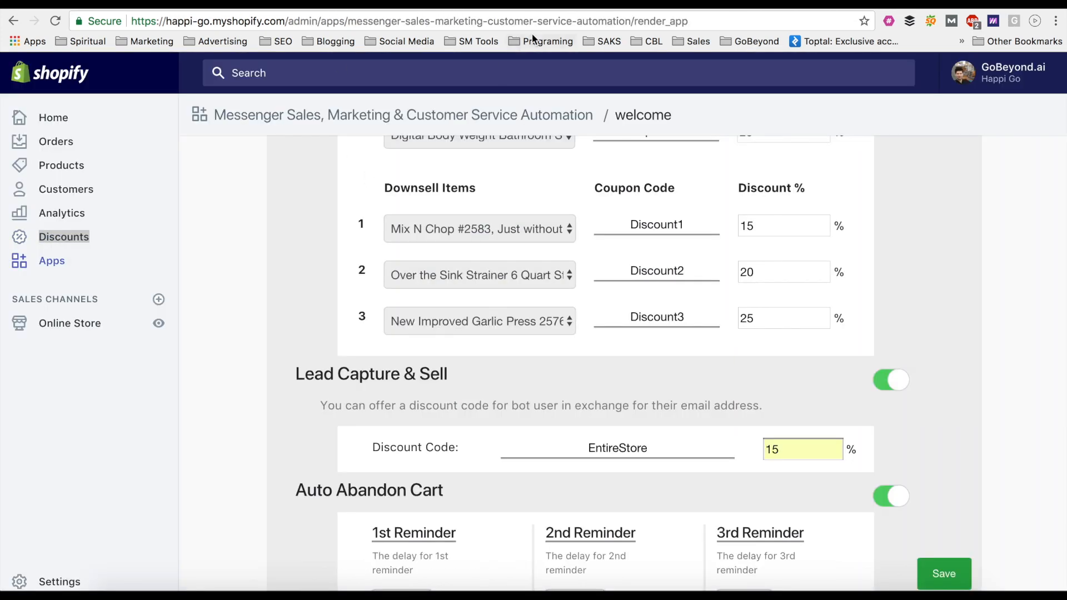
pyautogui.click(604, 8)
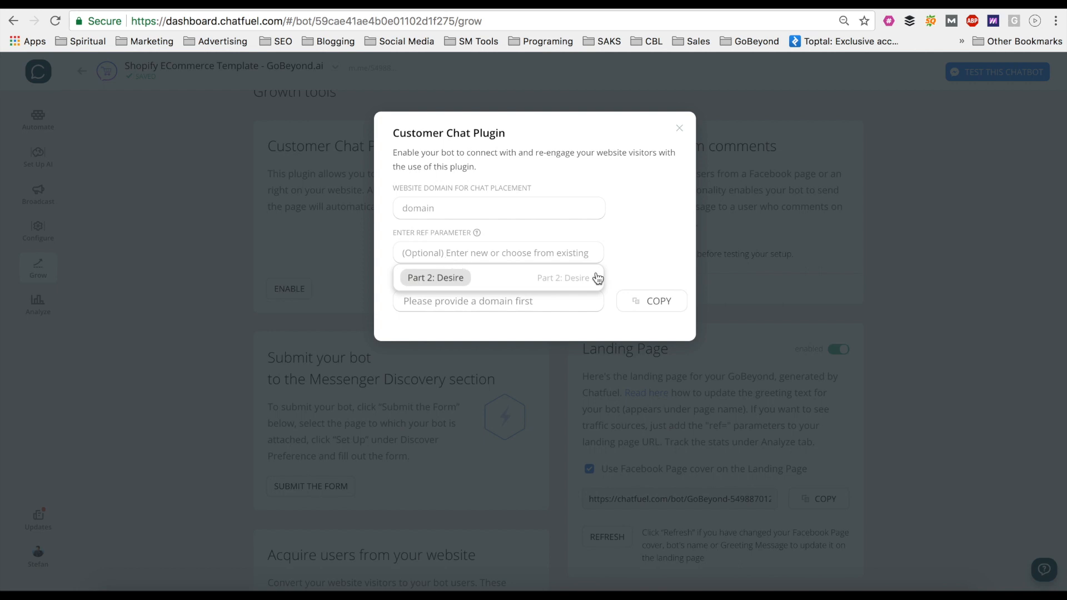
pyautogui.click(545, 325)
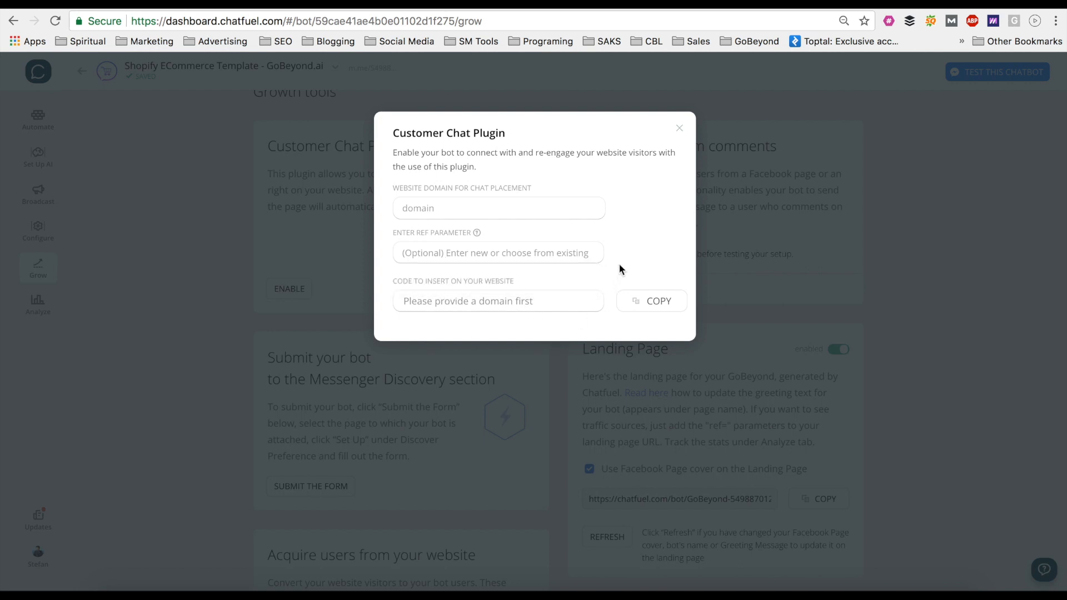
pyautogui.click(679, 128)
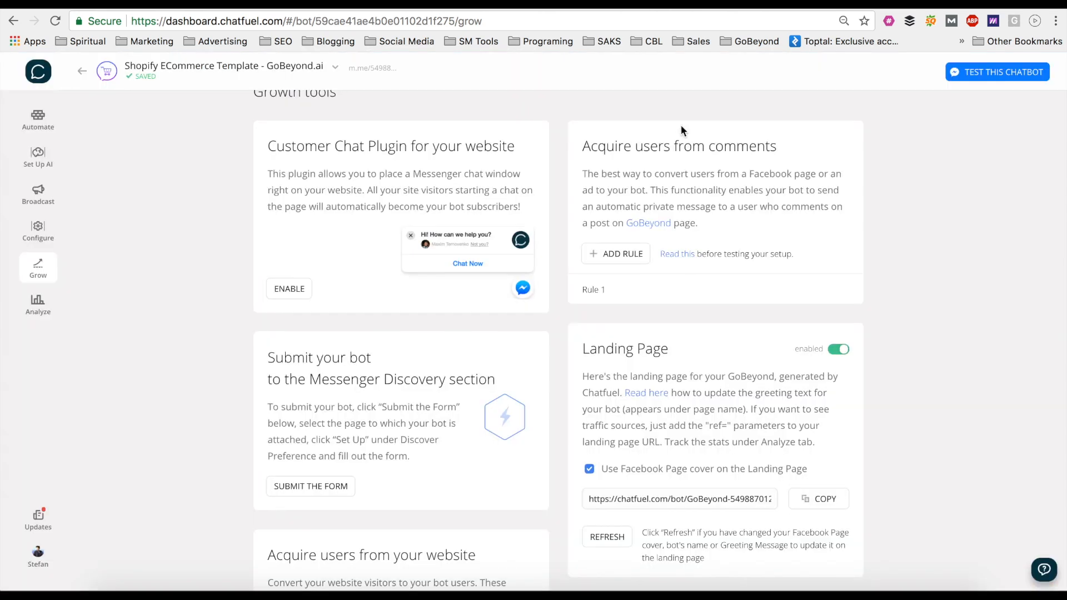
# Step: Inspect the Send to Messenger plugin's code generator and its existing ref parameter options, and close it without choosing anything
pyautogui.scroll(-2, 462, 332)
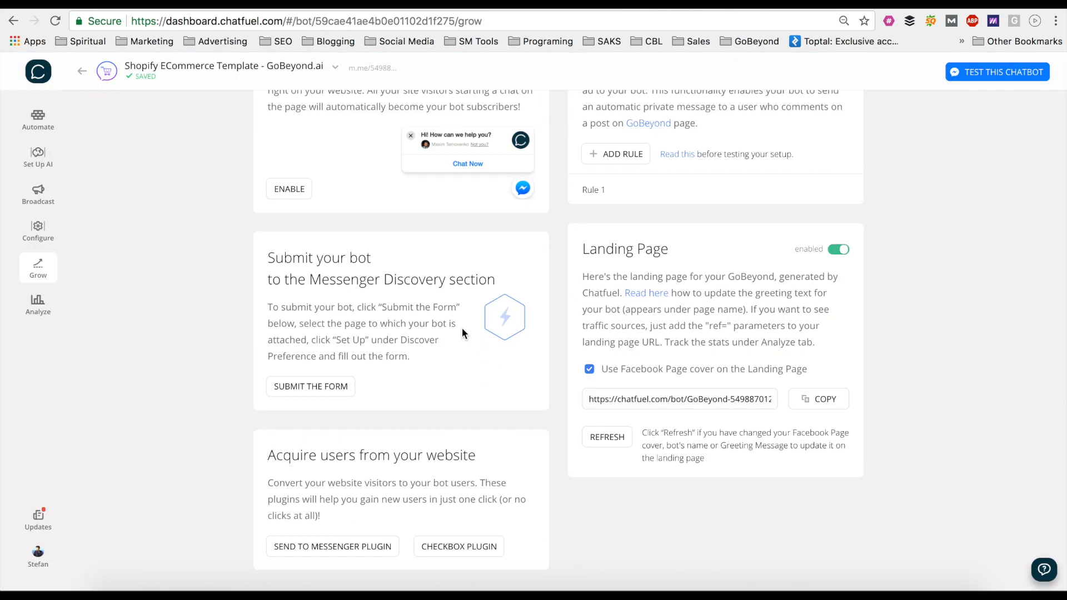
pyautogui.scroll(-1, 419, 387)
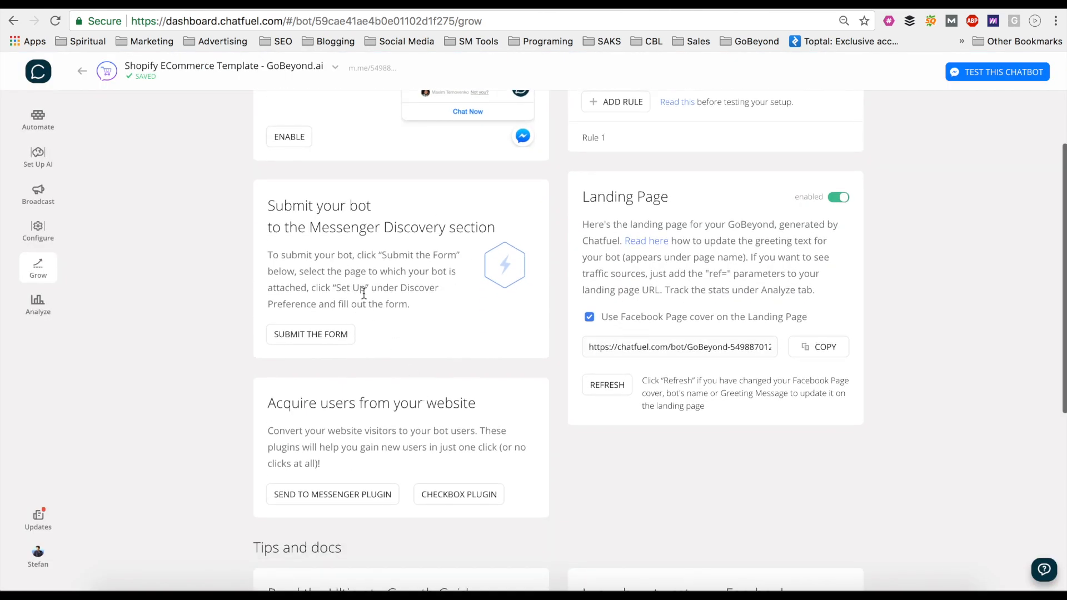
pyautogui.scroll(-2, 396, 351)
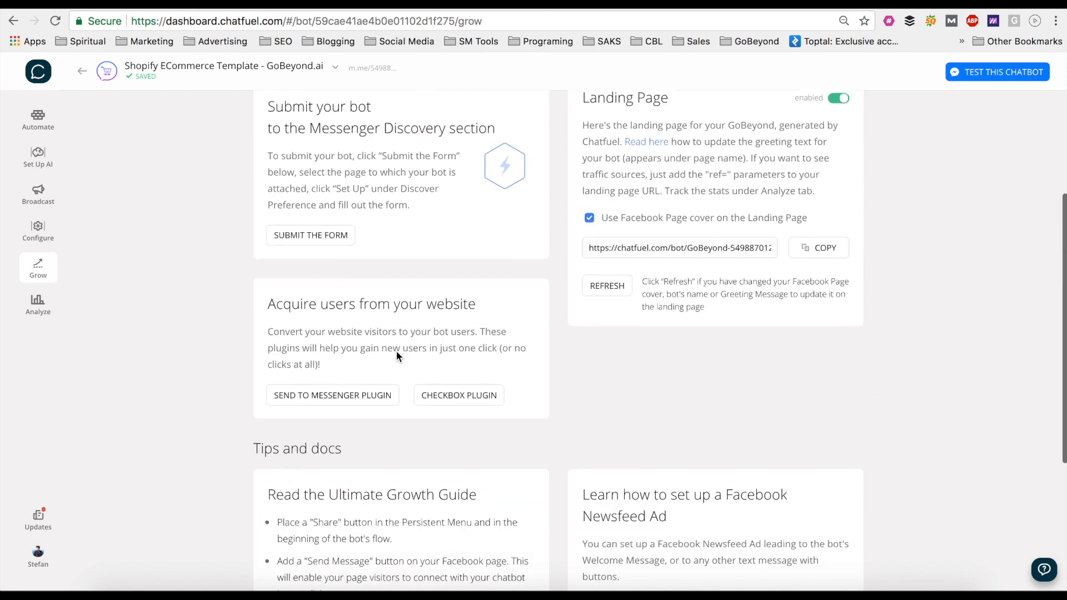
pyautogui.click(331, 402)
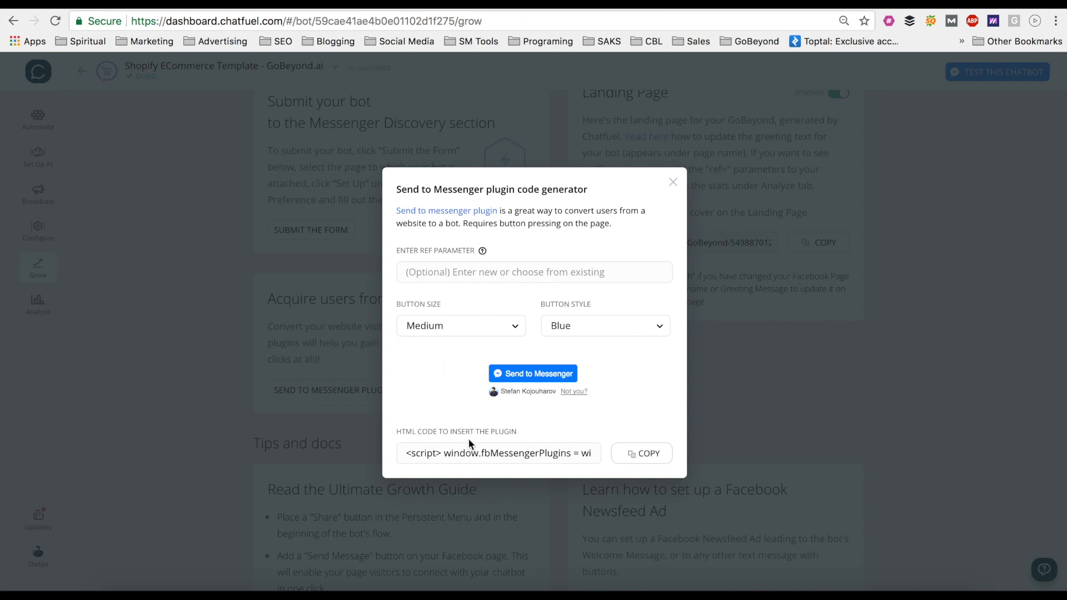
pyautogui.click(463, 271)
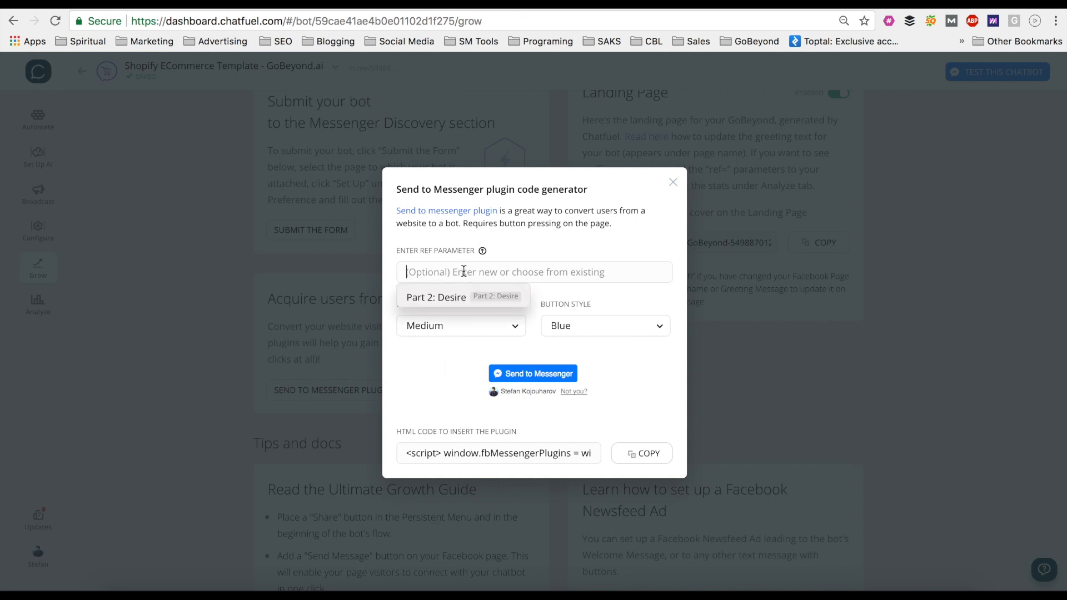
pyautogui.click(597, 371)
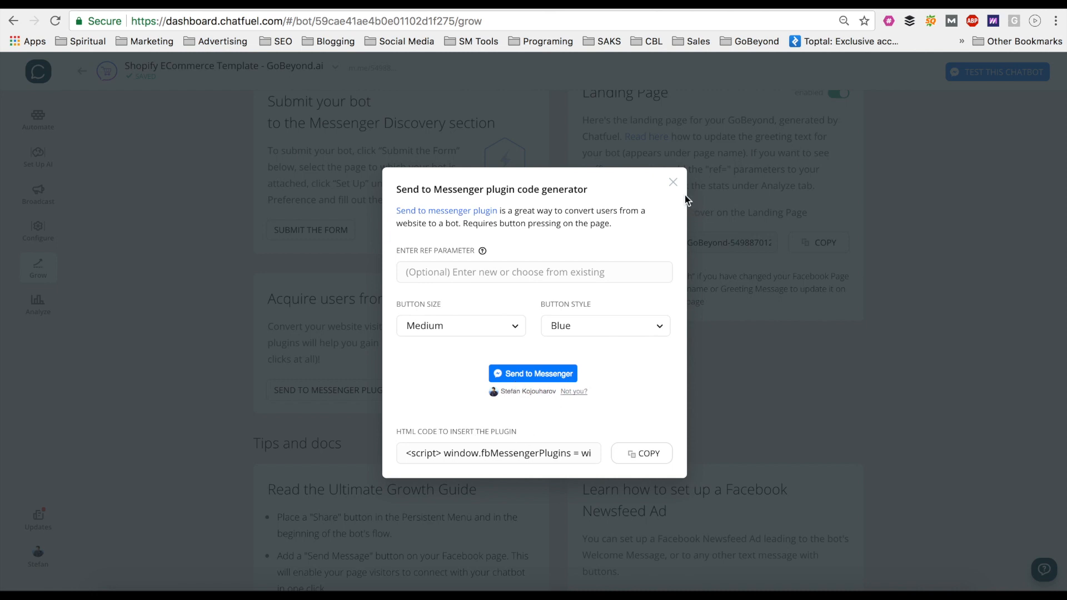
pyautogui.click(674, 183)
# Step: Add a comment autoreply rule named All with the reply "Hi, I would like to give you 20% off our entire store for next 24hrs."
pyautogui.scroll(5, 512, 245)
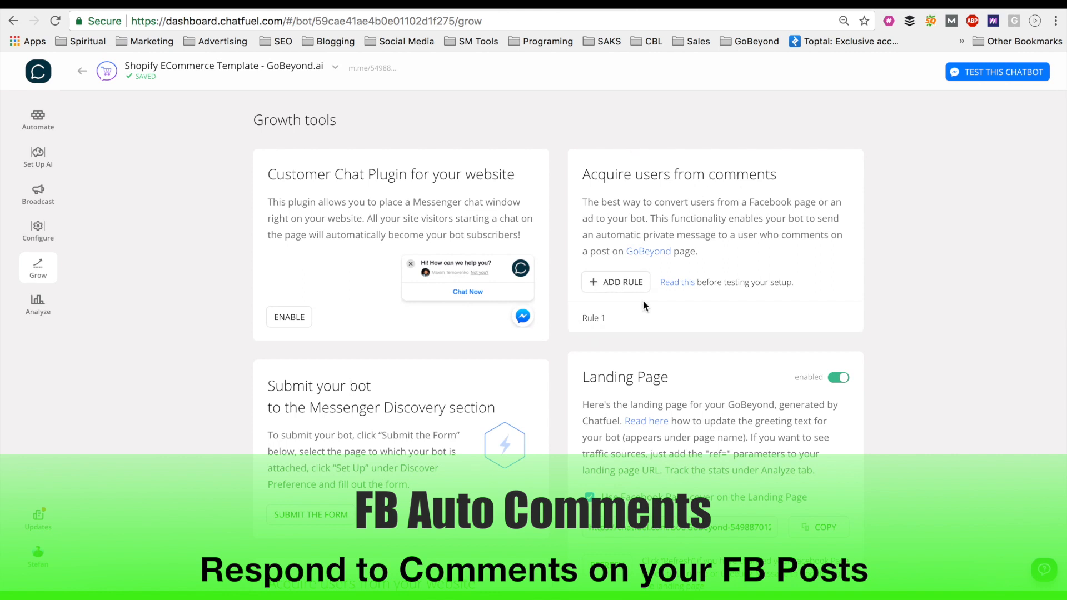
pyautogui.click(622, 283)
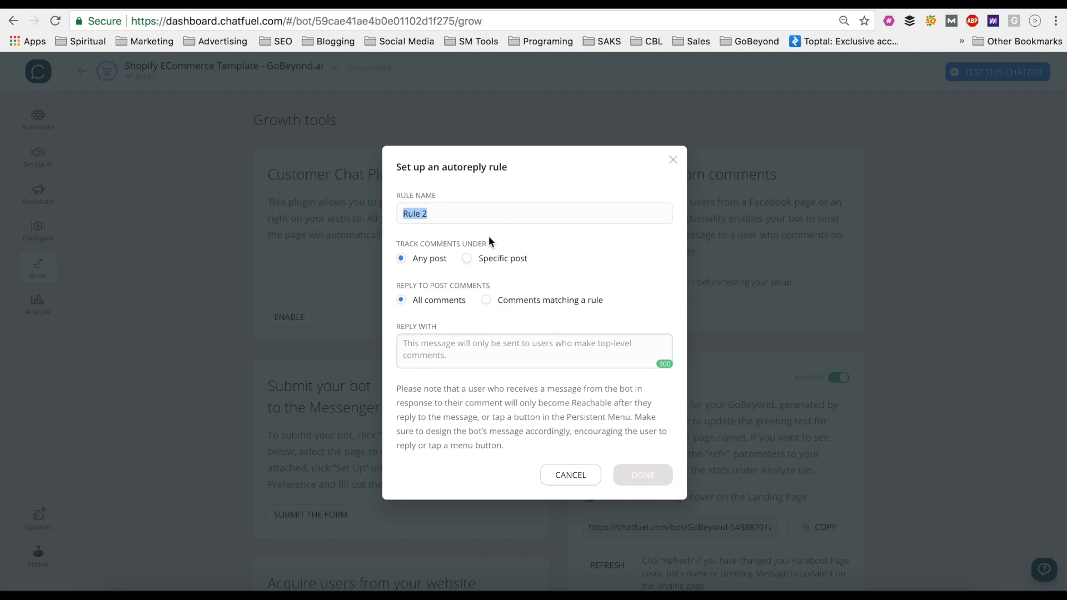
pyautogui.write('All')
pyautogui.click(448, 345)
pyautogui.write('Hi, I would like to give you 20% off our entire store for next 24hrs.')
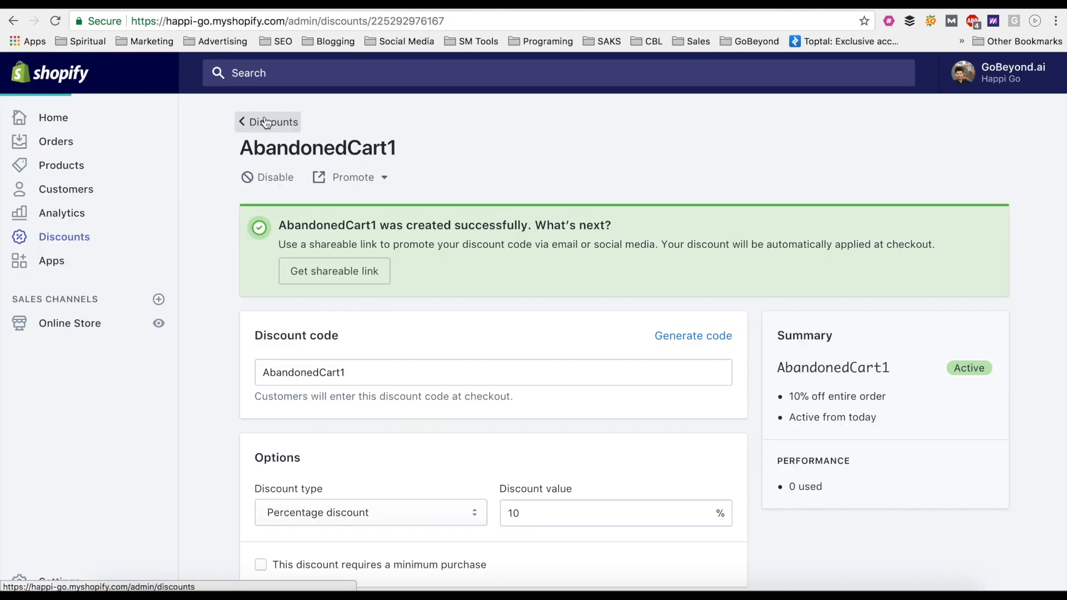
# Step: Get the EntireStore discount's shareable link from Shopify, append it to the All rule's reply in Chatfuel, and save the rule
pyautogui.click(262, 120)
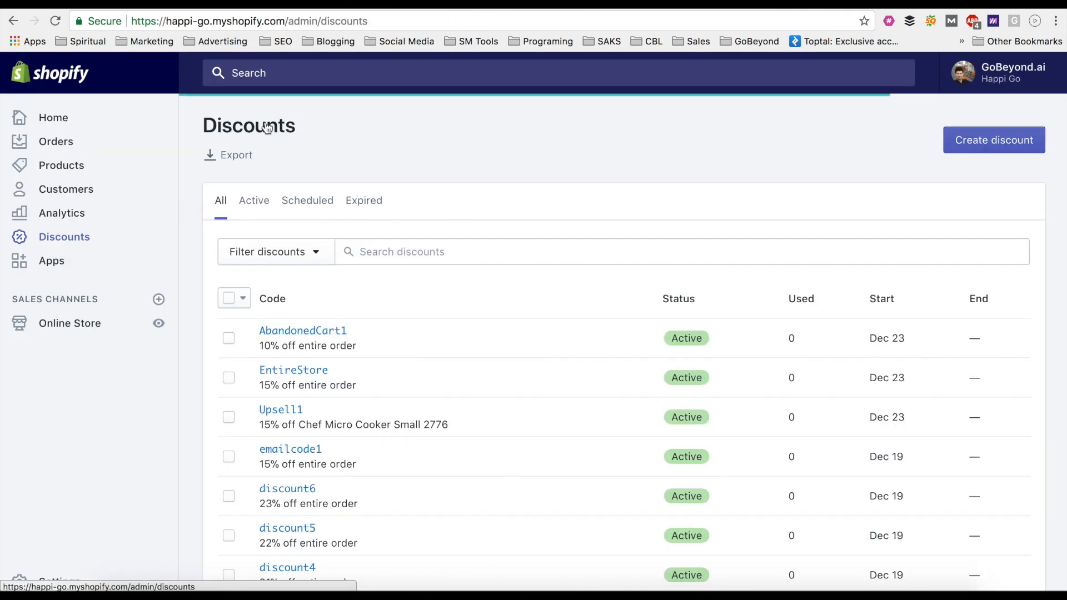
pyautogui.click(313, 378)
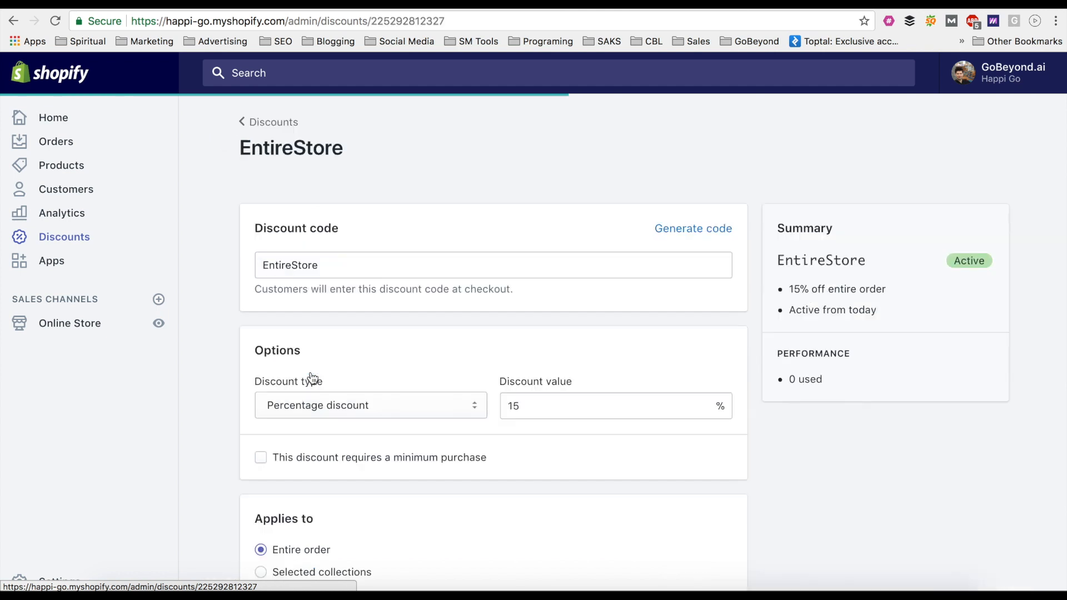
pyautogui.scroll(-2, 442, 422)
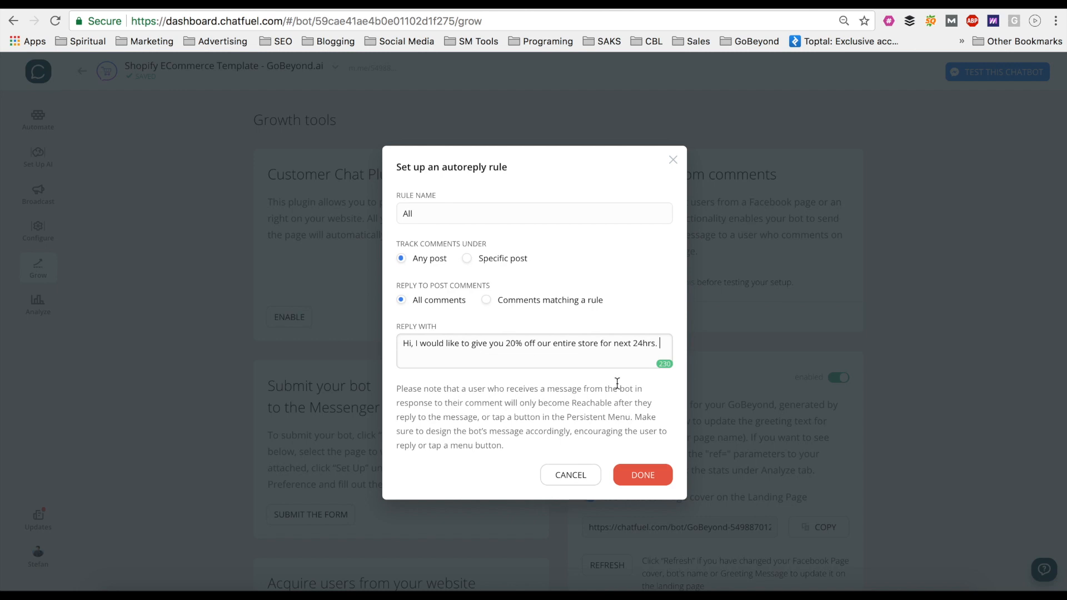
pyautogui.write('https://www.thehappihome.com/discount/EntireStore')
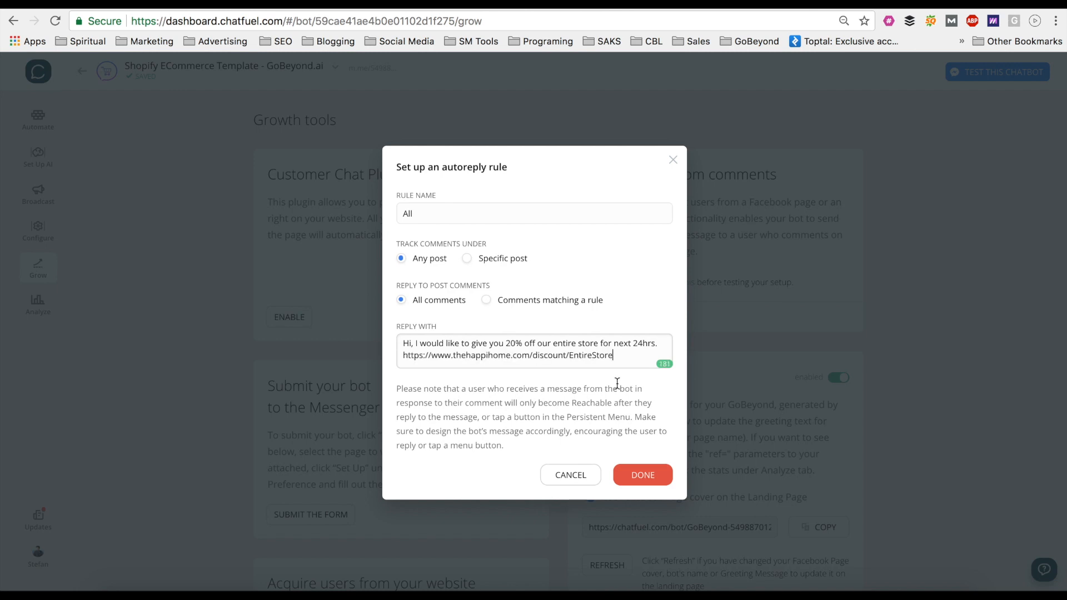
pyautogui.click(653, 486)
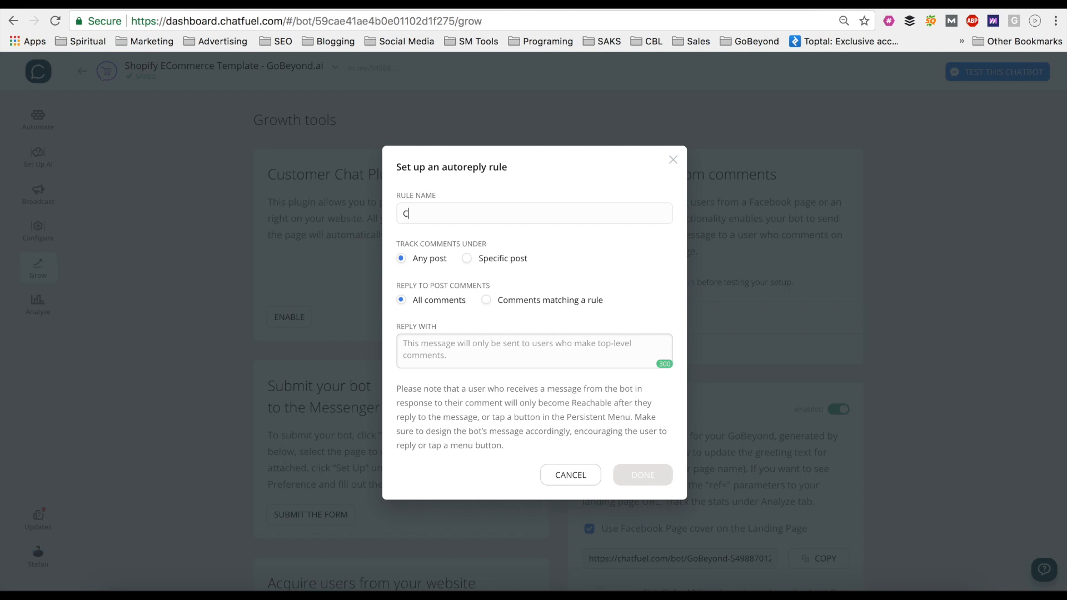
# Step: Name the new autoreply rule Discount and set it to track comments under a specific post
pyautogui.press('BackSpace')
pyautogui.write('Discount')
pyautogui.click(467, 258)
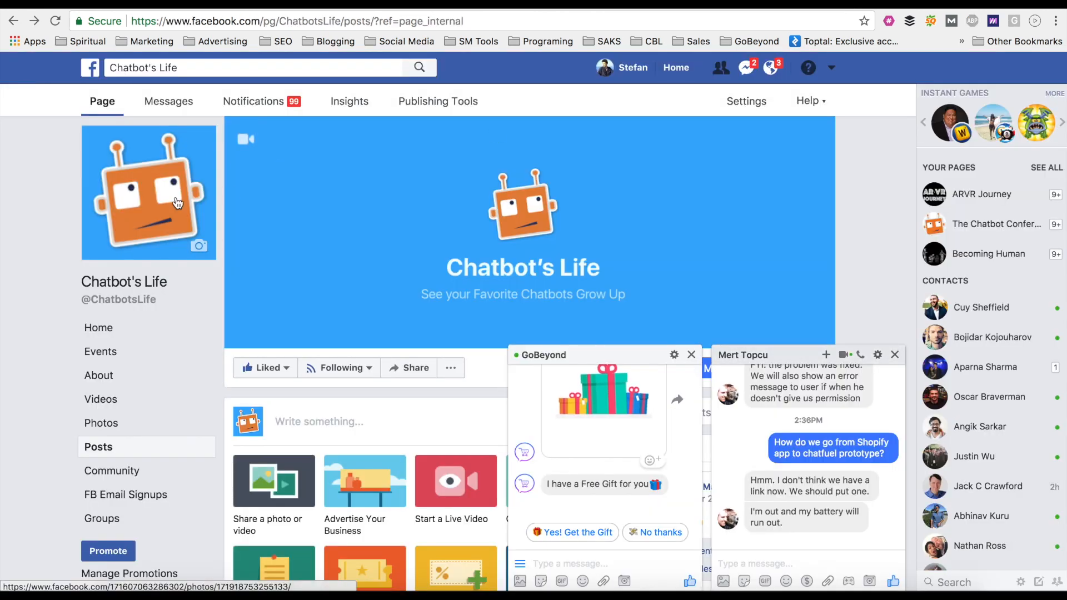
# Step: On the Chatbot's Life Facebook page, close the open chats and open the pinned welcome post on its own page
pyautogui.scroll(-3, 374, 336)
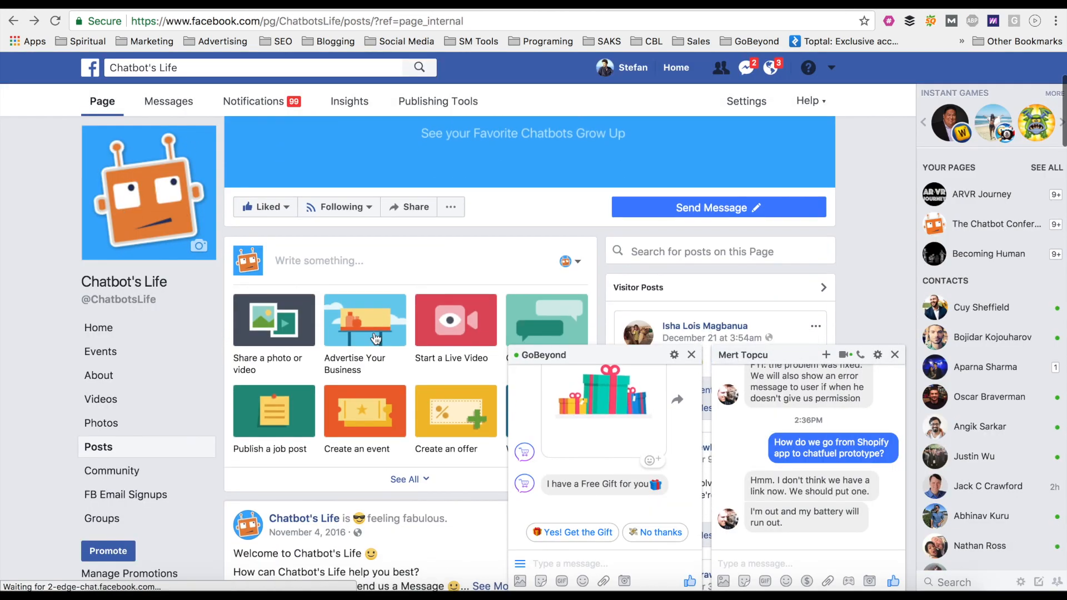
pyautogui.click(691, 354)
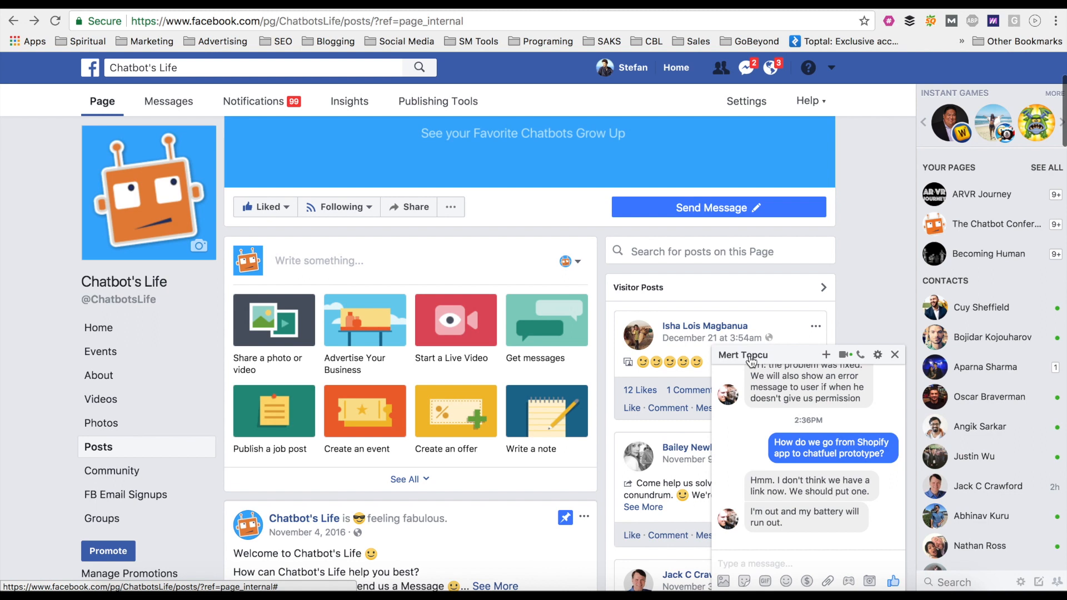
pyautogui.click(895, 355)
pyautogui.scroll(-15, 495, 458)
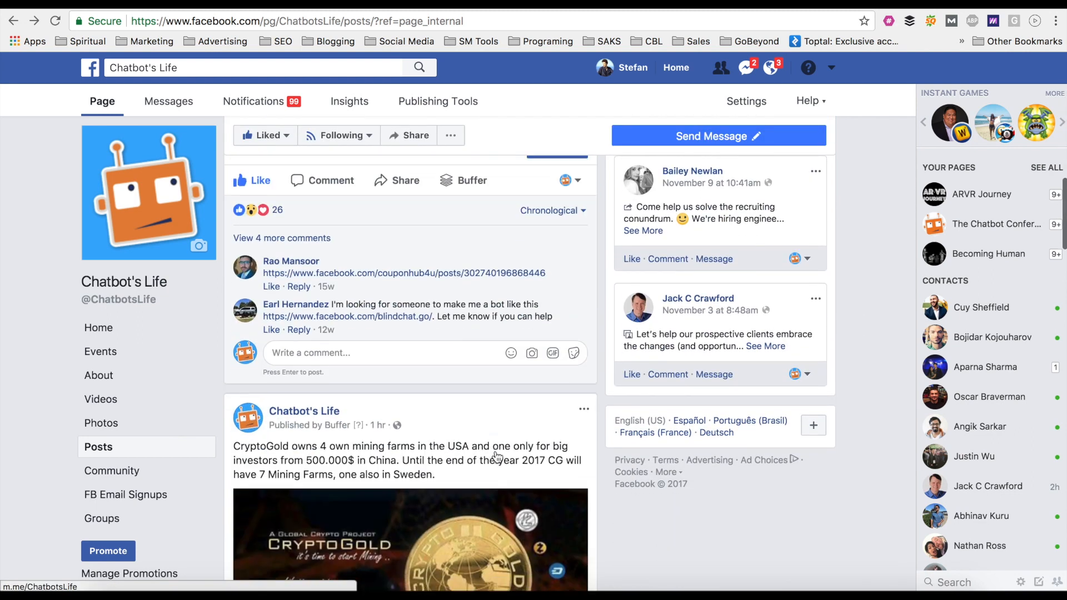
pyautogui.scroll(8, 496, 456)
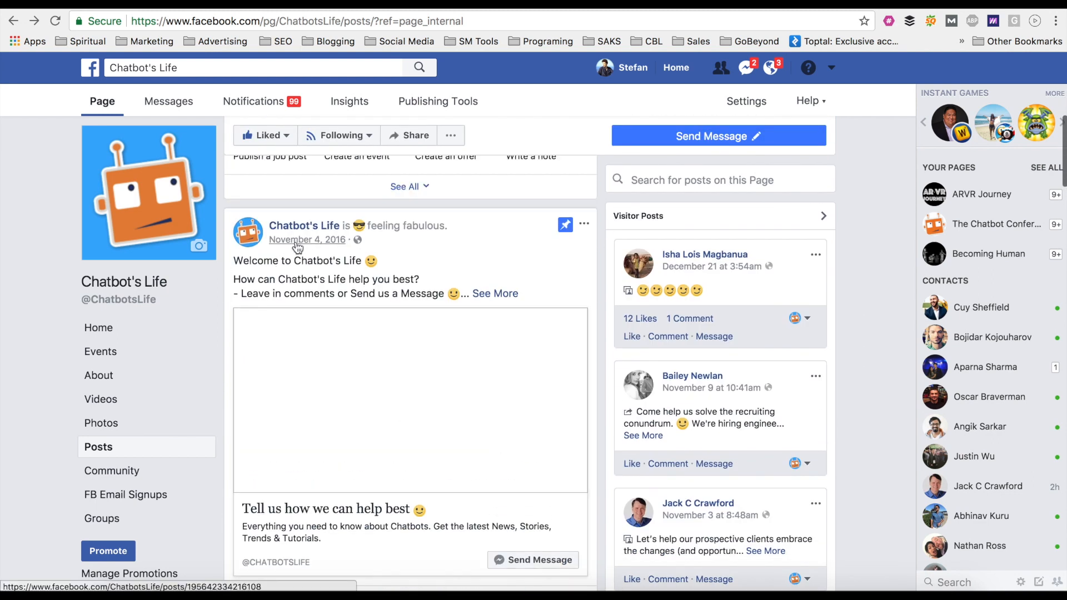
pyautogui.click(297, 246)
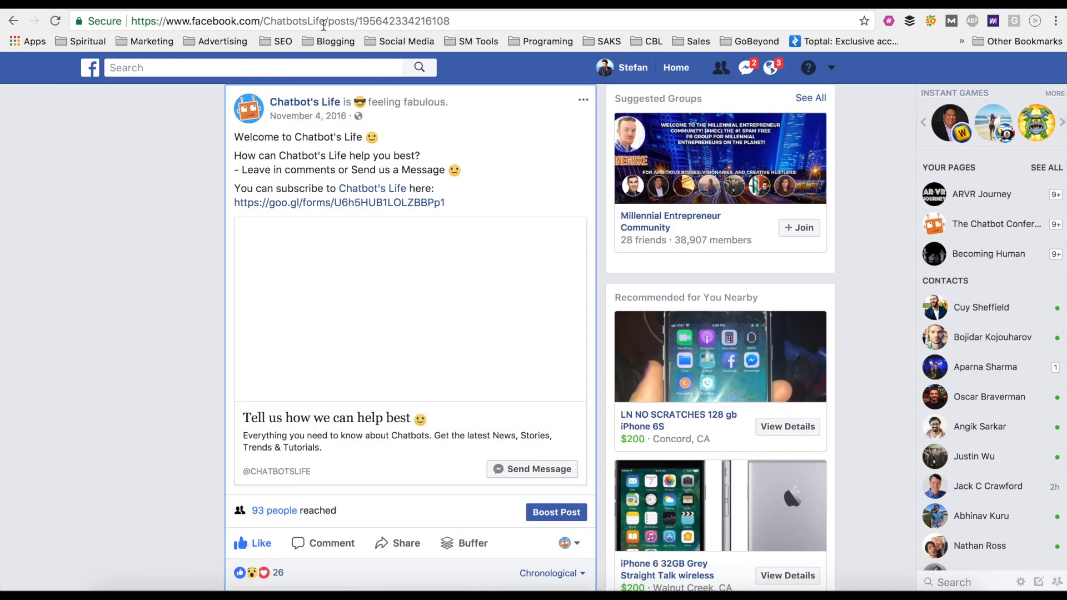
# Step: Copy the Facebook post's full URL and enter it in Chatfuel as the post tracked by the Discount rule
pyautogui.doubleClick(448, 22)
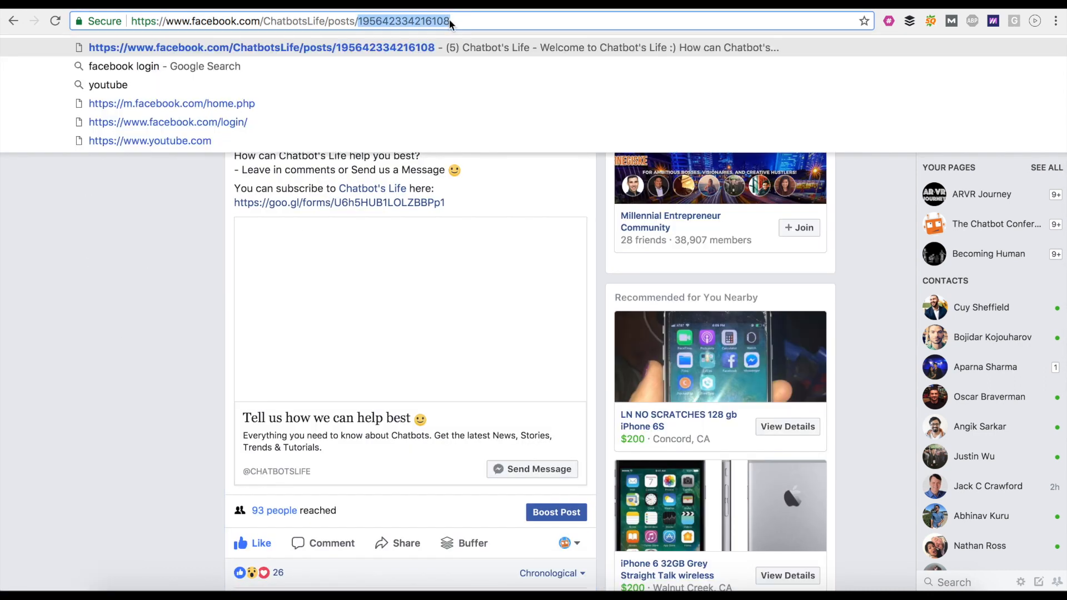
pyautogui.click(449, 21)
pyautogui.hotkey('ctrl', 'c')
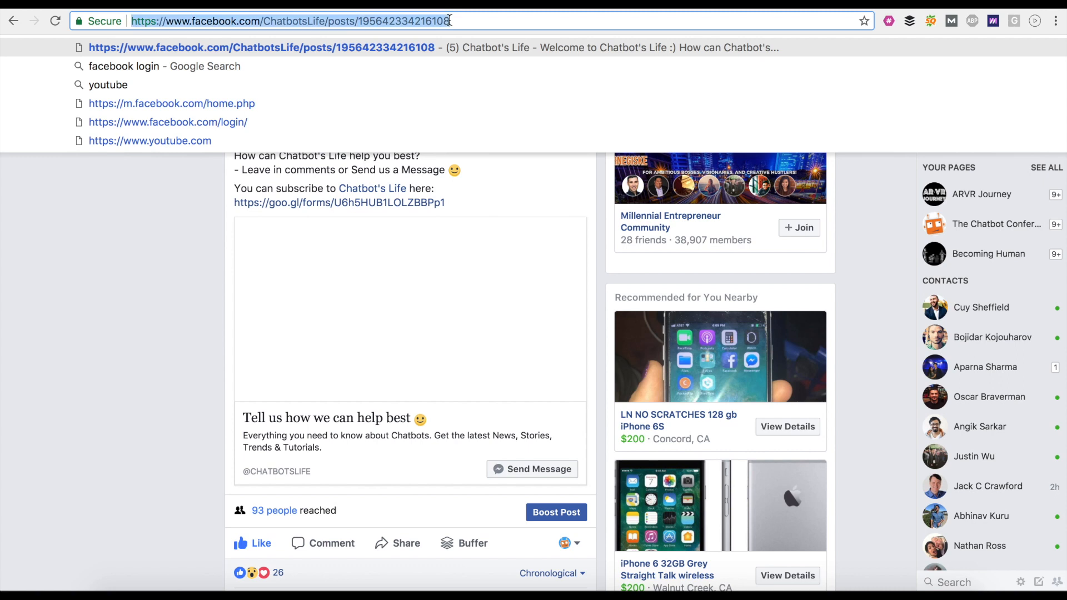
pyautogui.click(620, 4)
pyautogui.hotkey('ctrl', 'v')
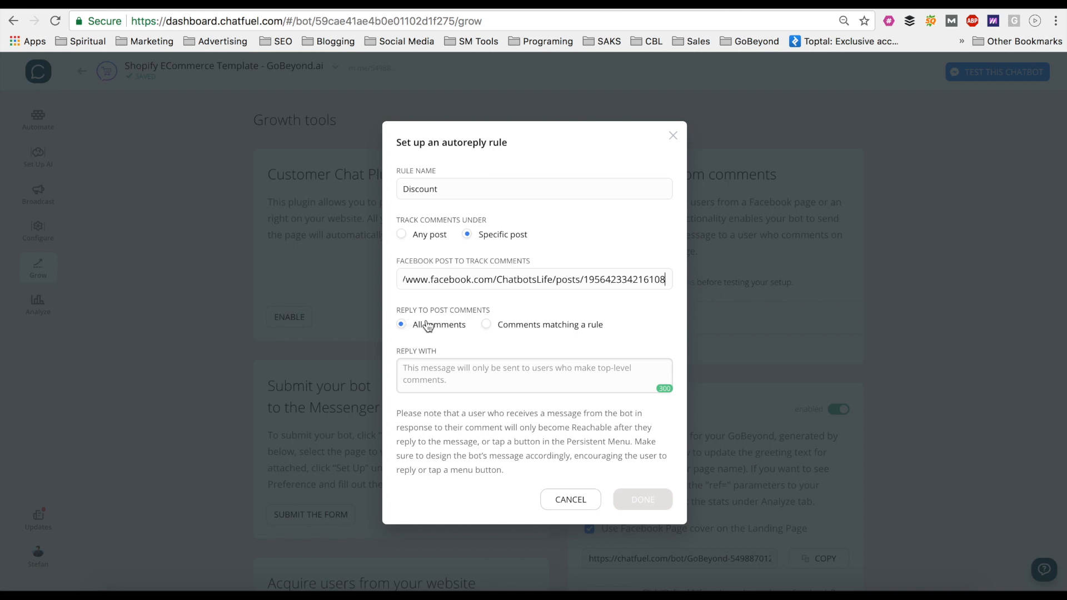
# Step: Restrict the Discount rule's replies to comments similar in meaning to the phrases Discount and Coupon
pyautogui.click(486, 326)
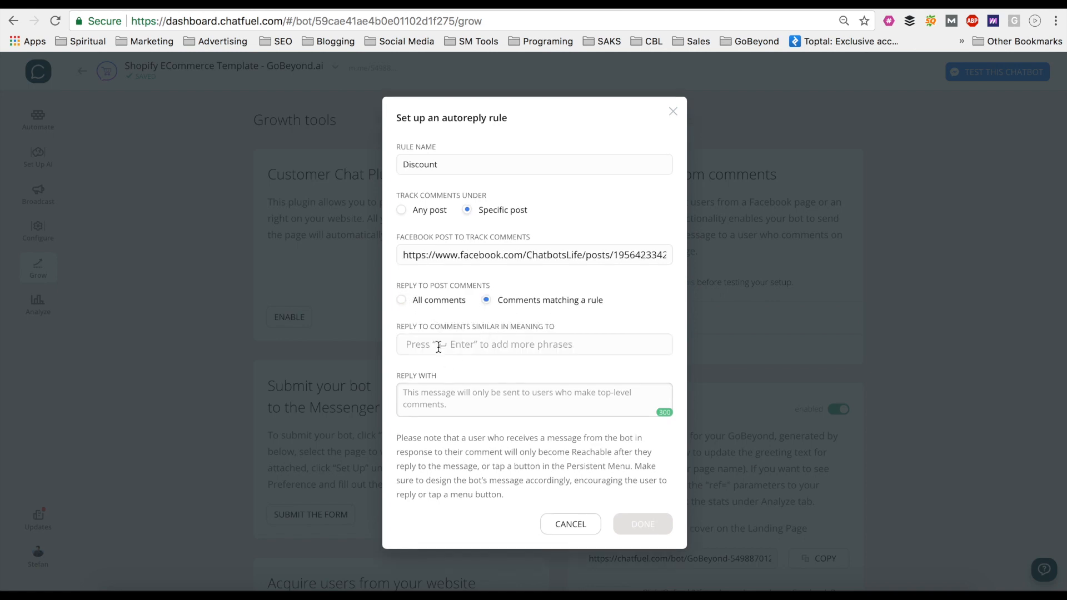
pyautogui.doubleClick(416, 165)
pyautogui.hotkey('ctrl', 'c')
pyautogui.click(474, 348)
pyautogui.hotkey('ctrl', 'v')
pyautogui.press('Return')
pyautogui.write('Coupon')
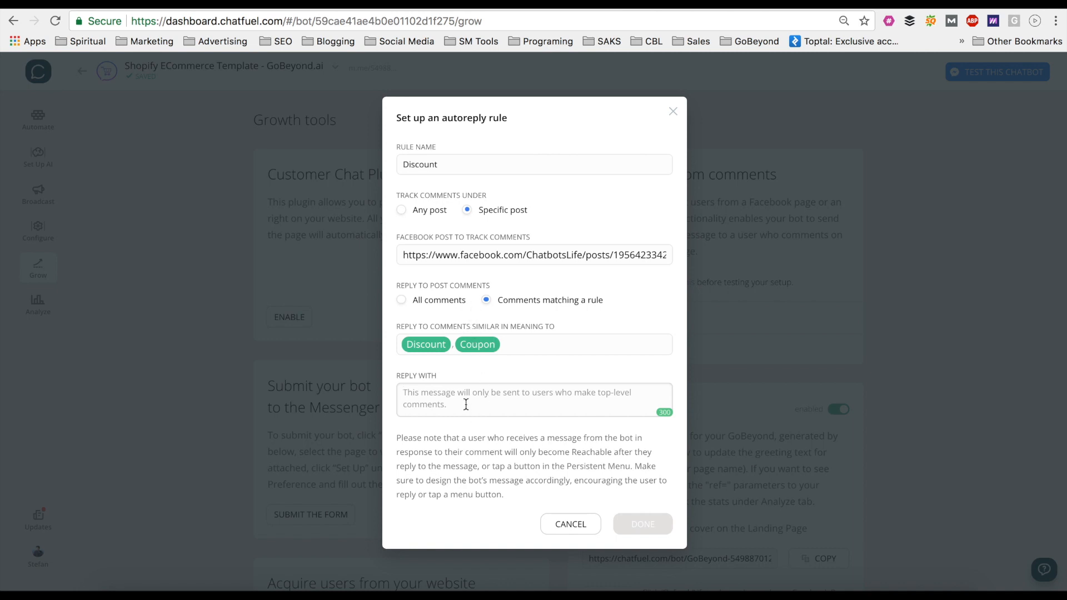
# Step: Set the Discount rule's reply to "Here it is:" followed by the EntireStore discount link copied from Shopify, and save the rule
pyautogui.write('Here')
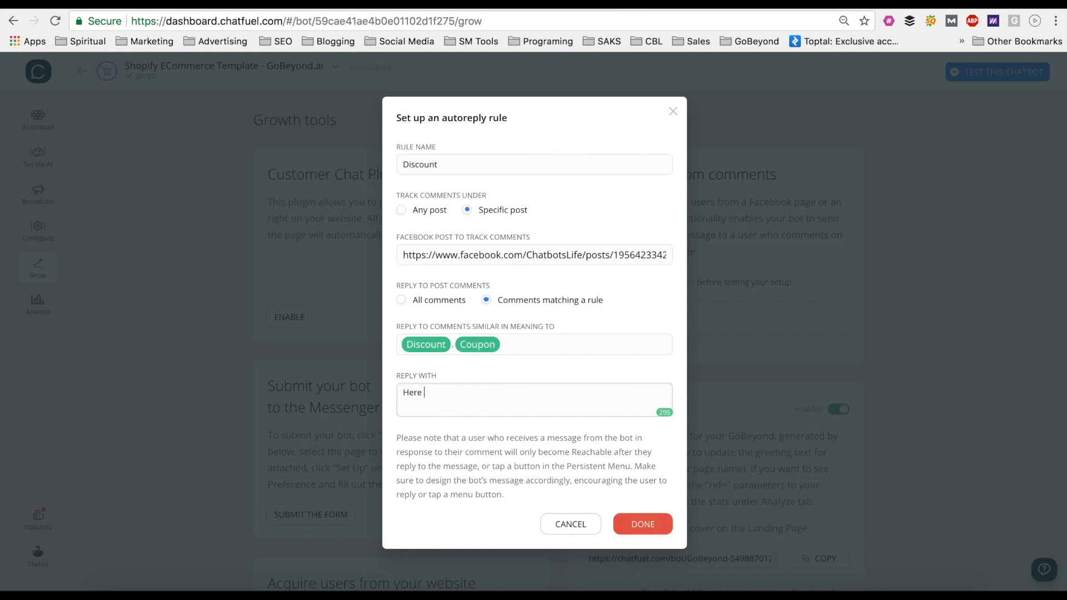
pyautogui.write(' it is')
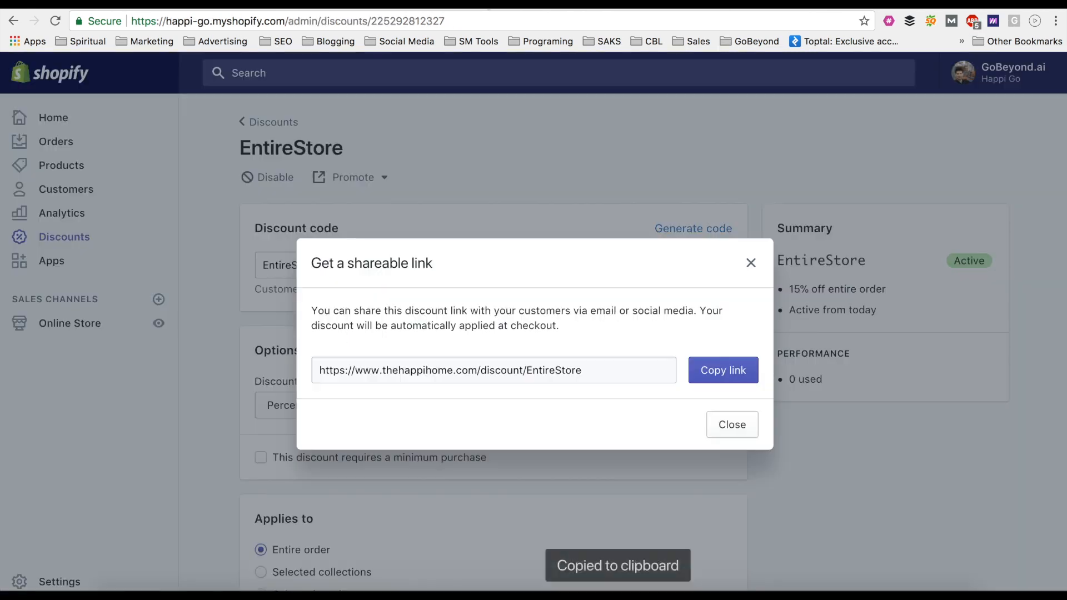
pyautogui.click(670, 366)
pyautogui.click(713, 371)
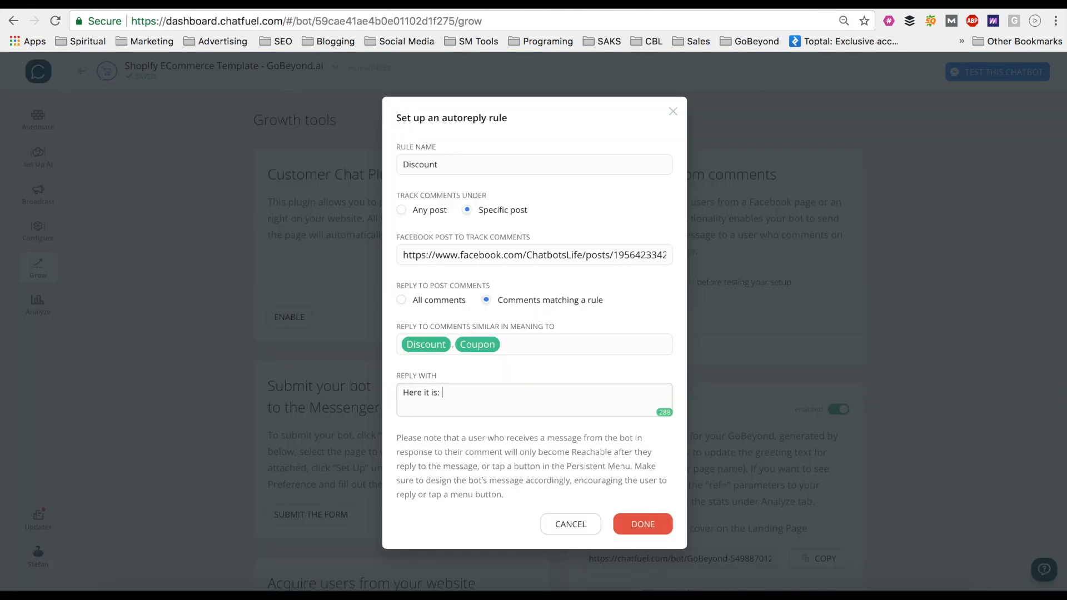
pyautogui.press('super+v')
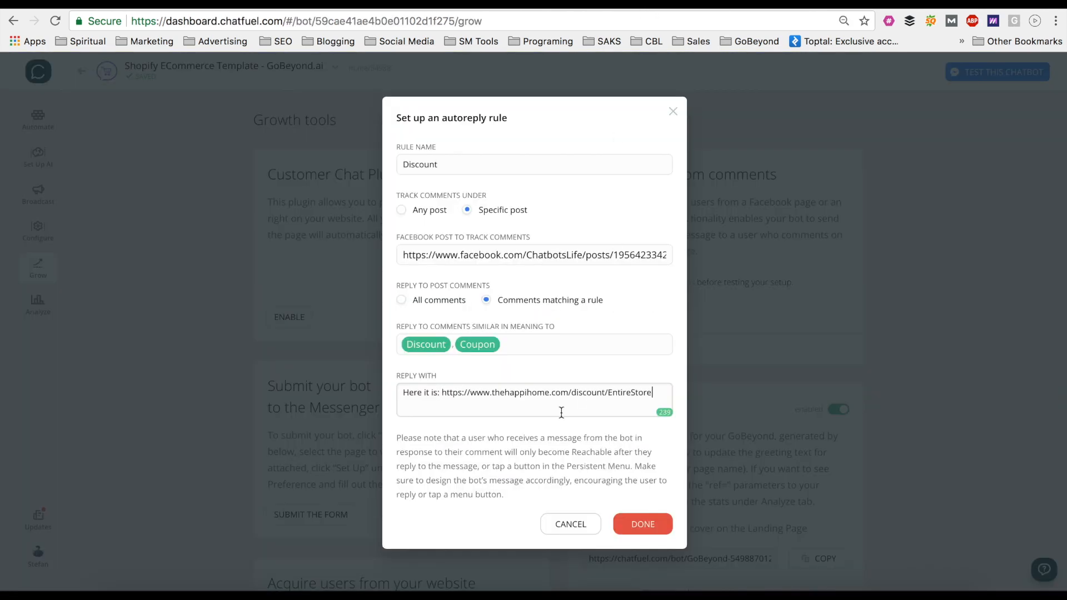
pyautogui.click(649, 531)
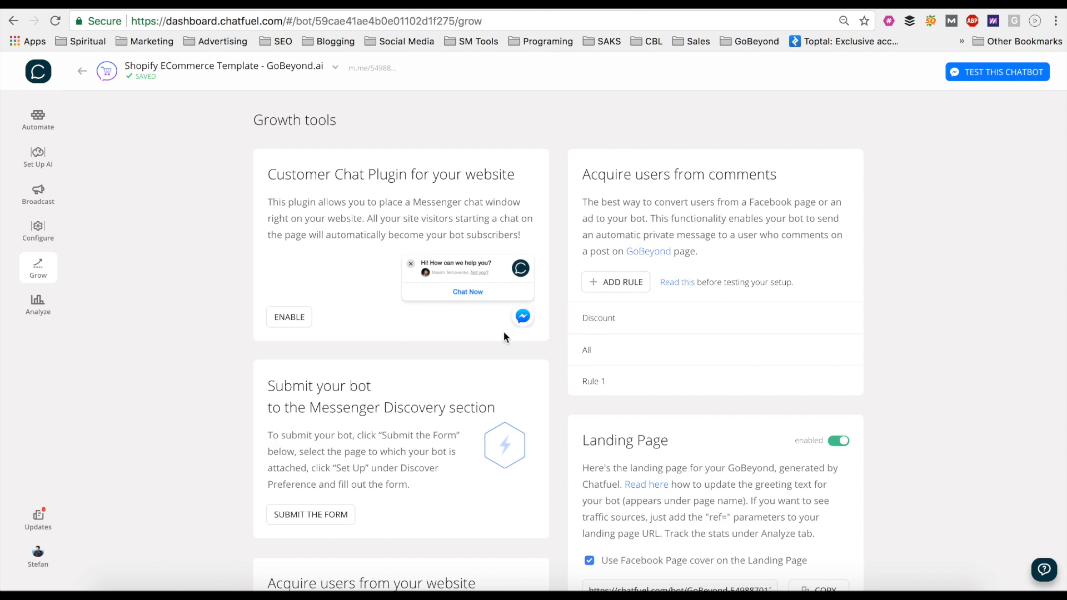
# Step: Open the Messenger Discovery submission for the GoBeyond page and look over its Messenger Platform settings on Facebook
pyautogui.scroll(-3, 516, 395)
pyautogui.scroll(-2, 515, 399)
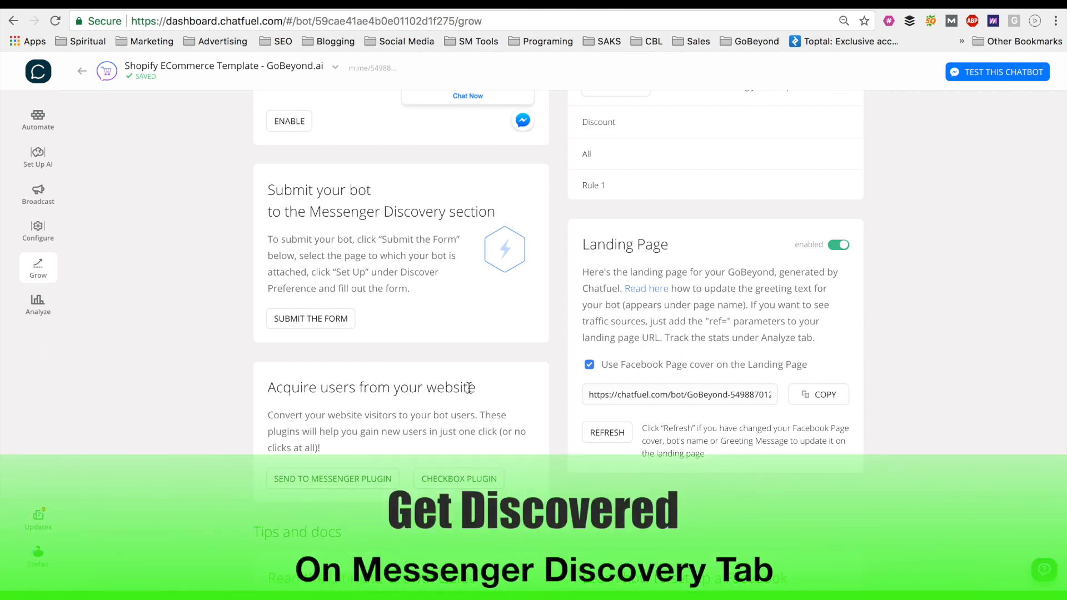
pyautogui.click(314, 322)
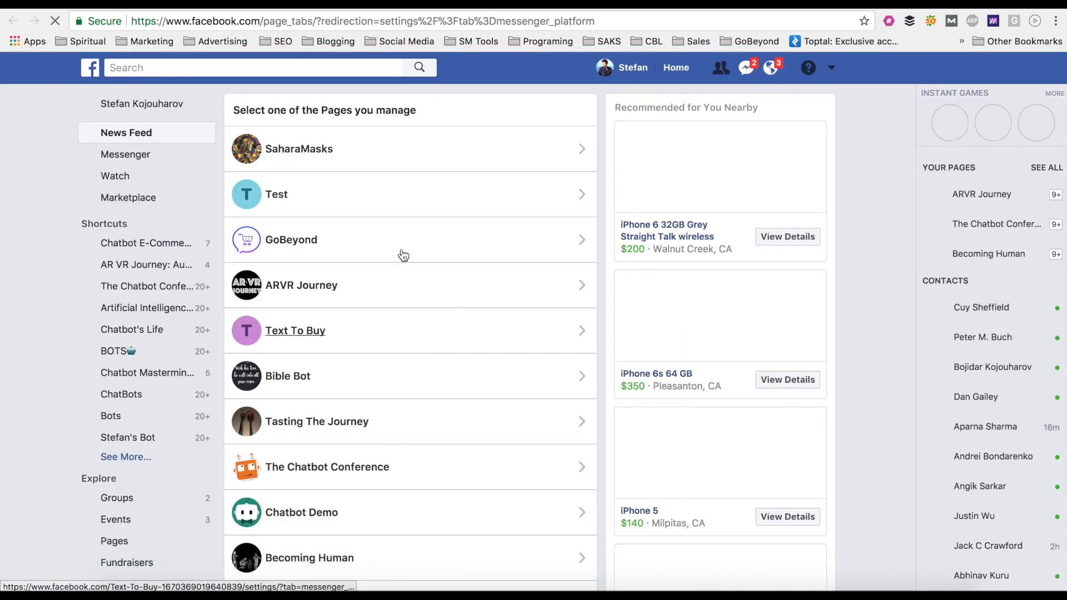
pyautogui.click(403, 256)
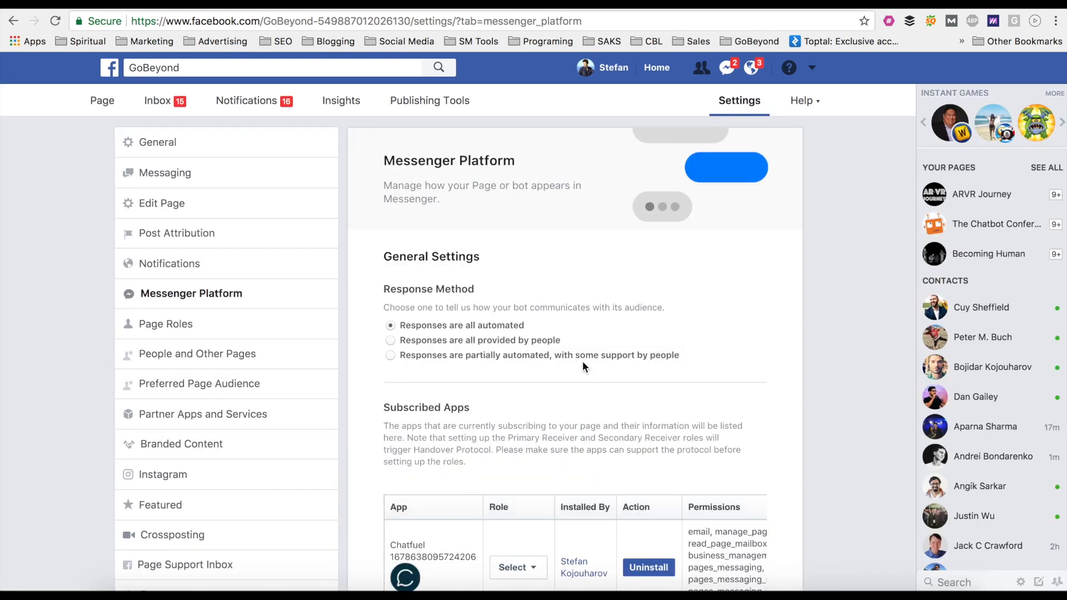
pyautogui.scroll(-8, 583, 364)
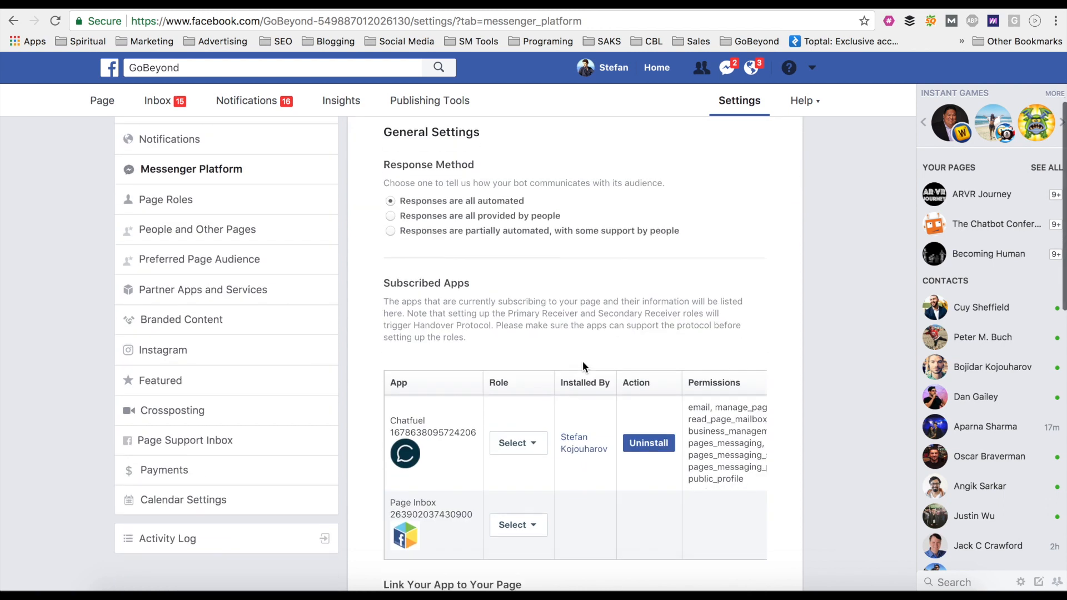
pyautogui.scroll(9, 583, 362)
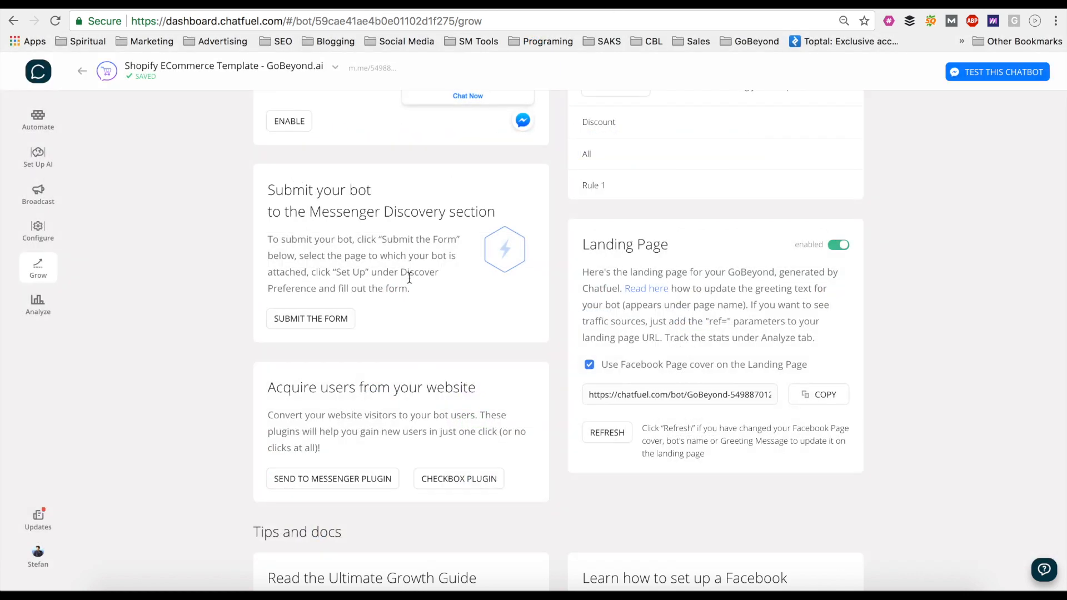
# Step: Look over Chatfuel's website user acquisition tools, opening and closing the Send to Messenger plugin code generator, and review the other growth tools
pyautogui.scroll(3, 409, 278)
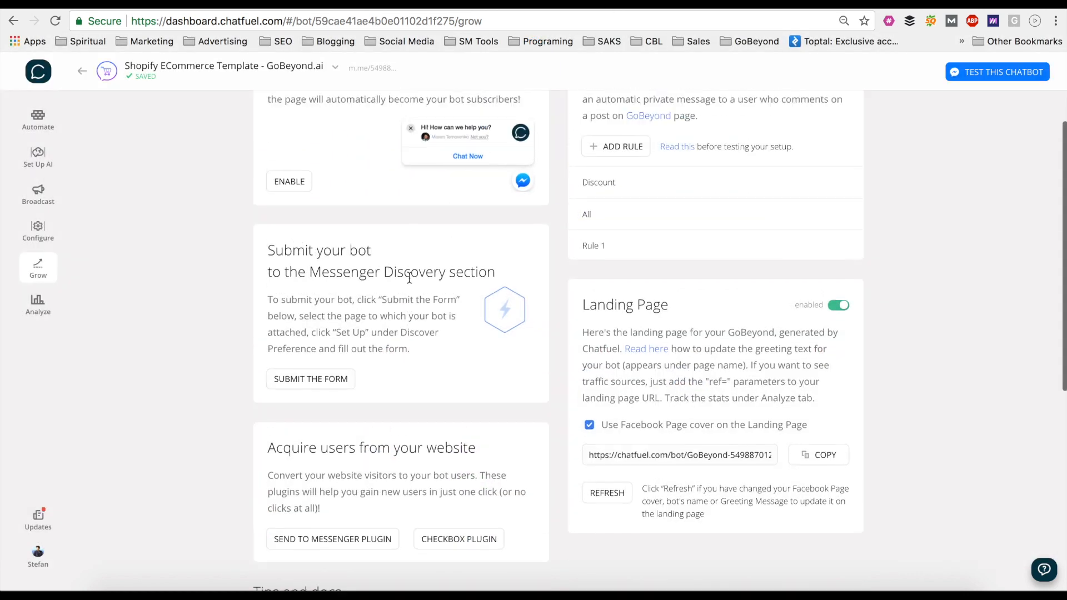
pyautogui.scroll(-2, 409, 276)
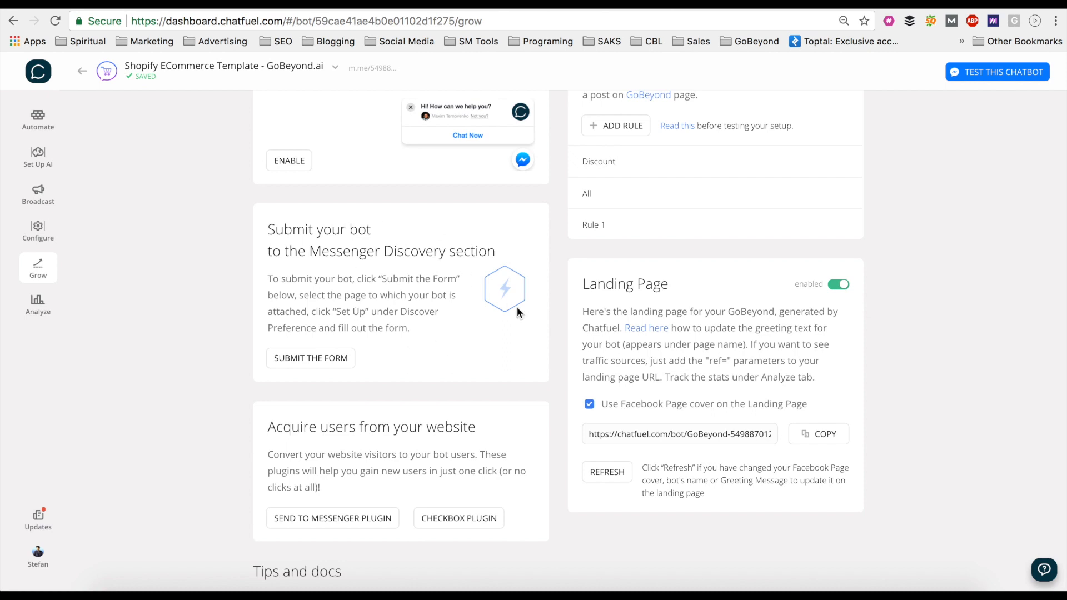
pyautogui.scroll(-5, 501, 271)
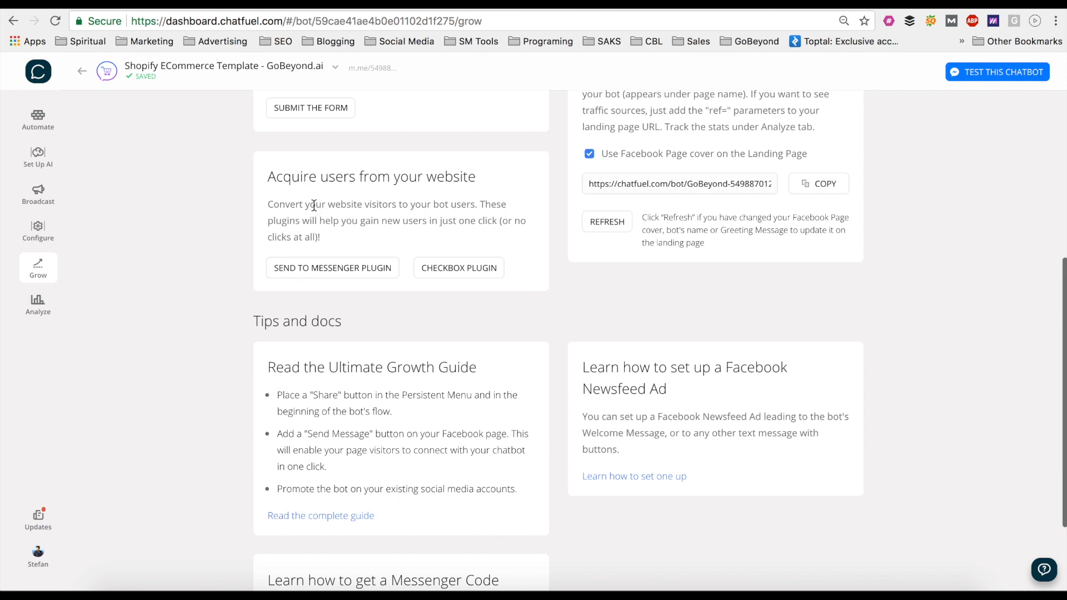
pyautogui.click(333, 269)
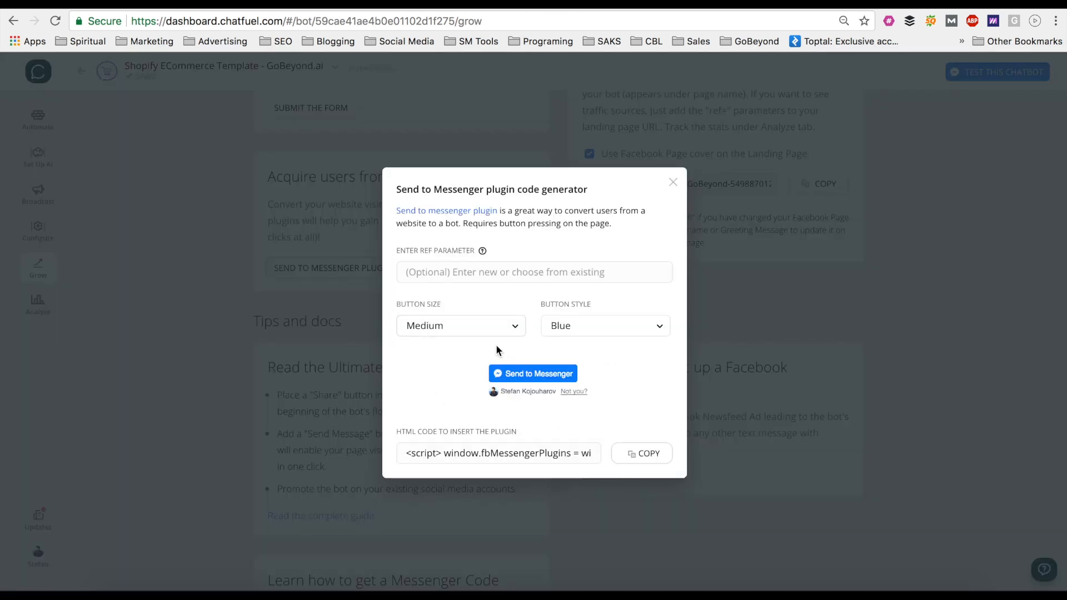
pyautogui.click(673, 182)
pyautogui.scroll(7, 369, 267)
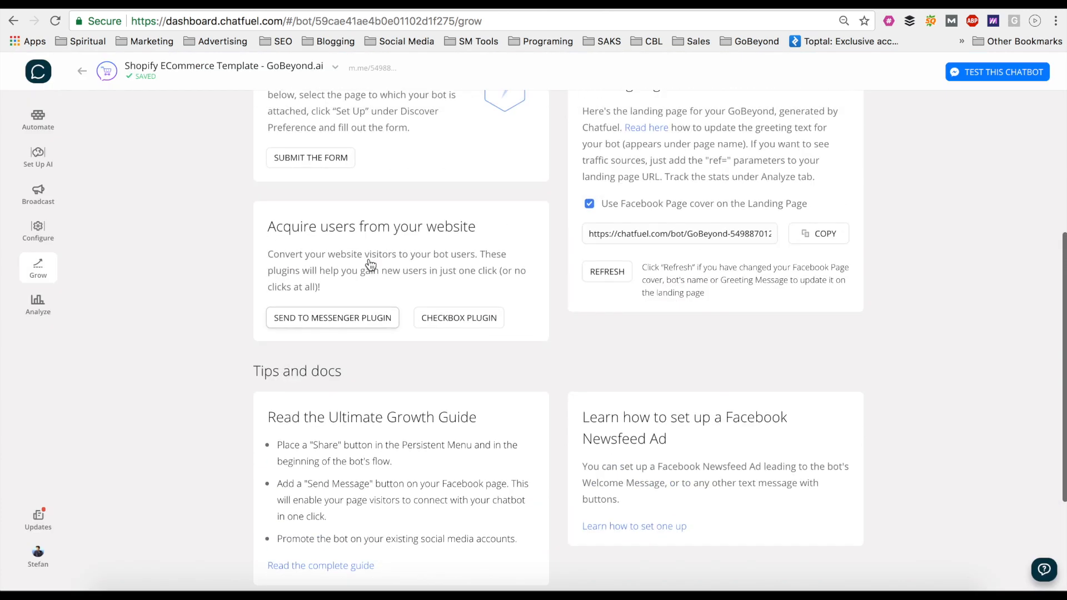
pyautogui.scroll(-1, 472, 343)
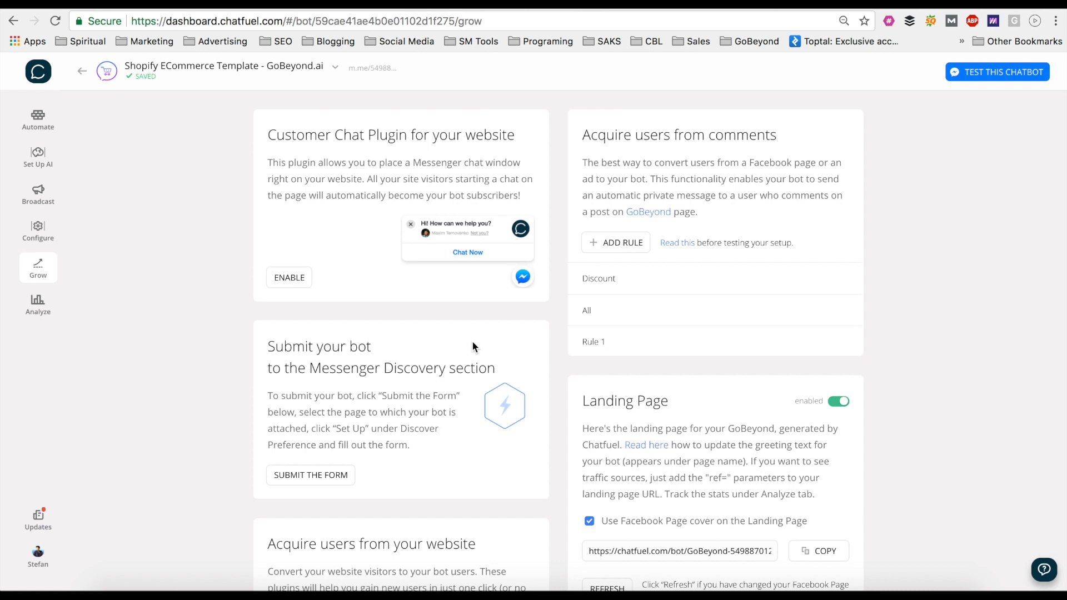
pyautogui.scroll(1, 472, 343)
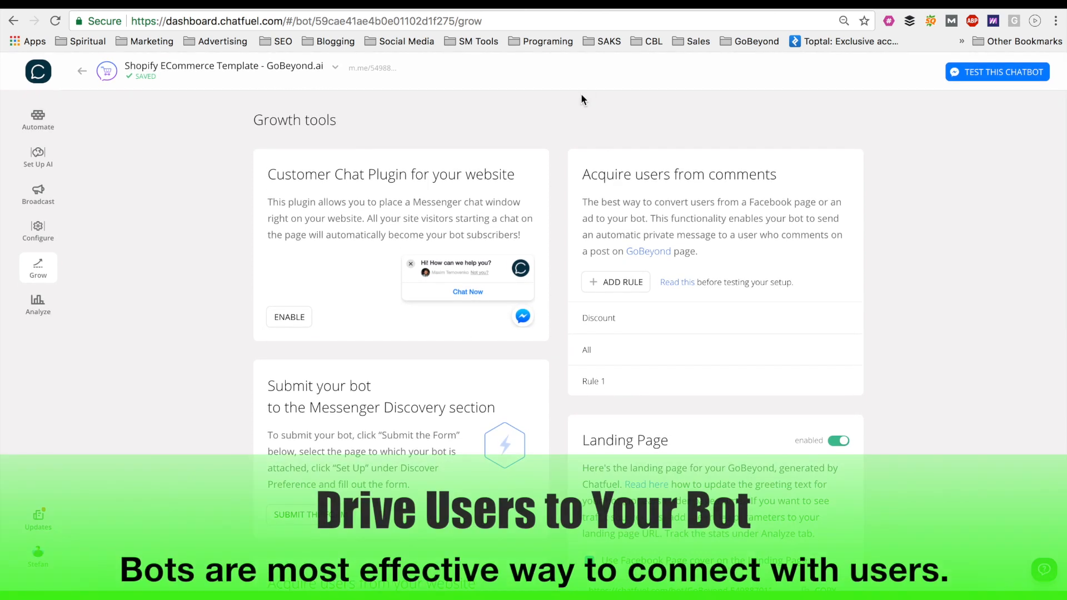
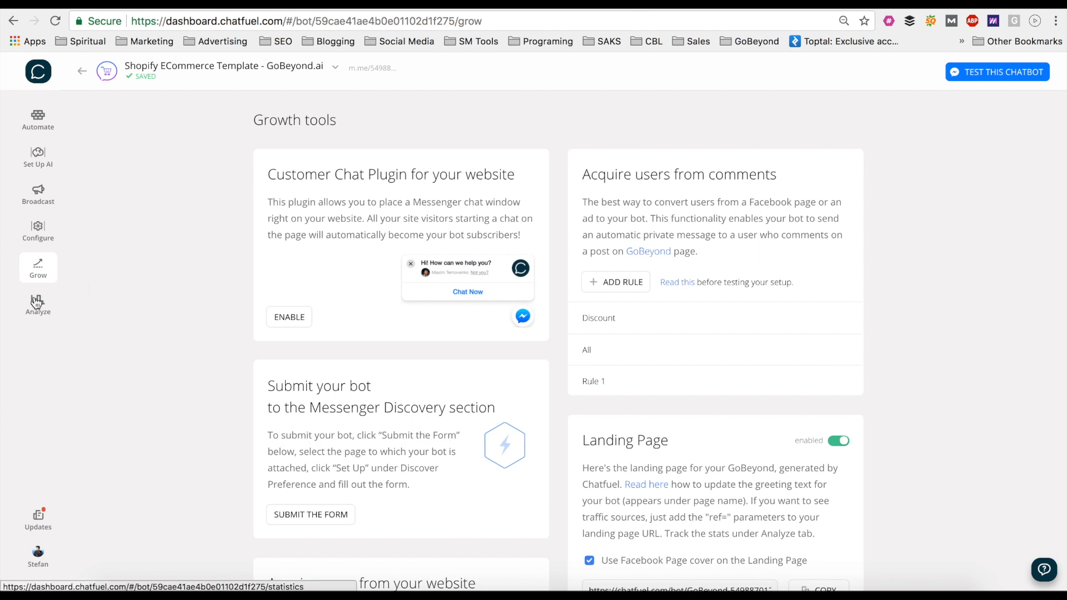
pyautogui.scroll(-10, 413, 325)
pyautogui.scroll(10, 413, 326)
# Step: Open the bot's analytics and look over the user total, retention and activity charts
pyautogui.click(38, 305)
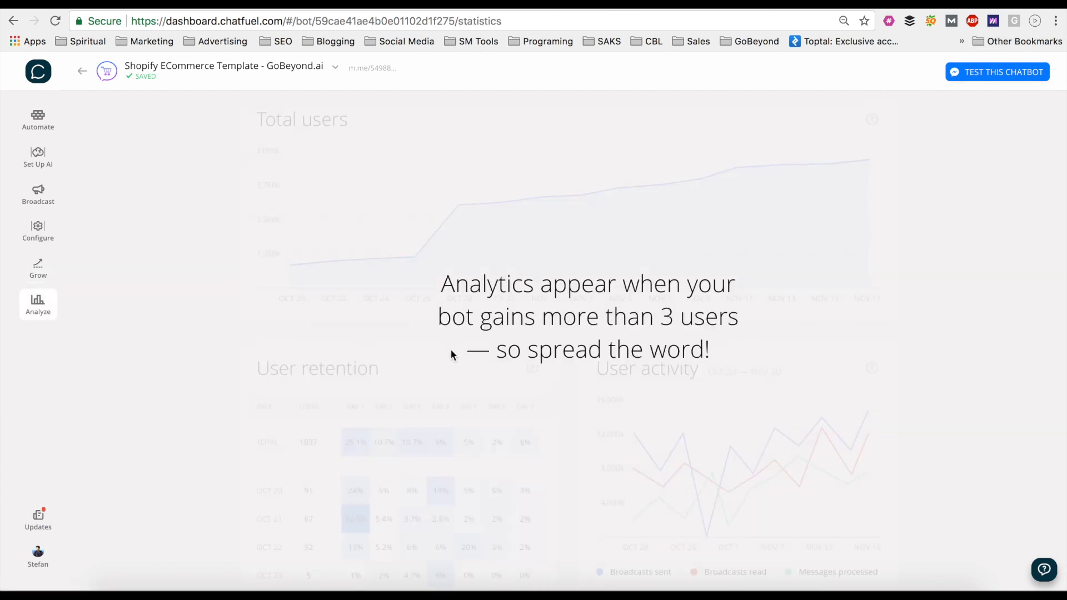
pyautogui.scroll(-10, 450, 352)
pyautogui.scroll(10, 451, 348)
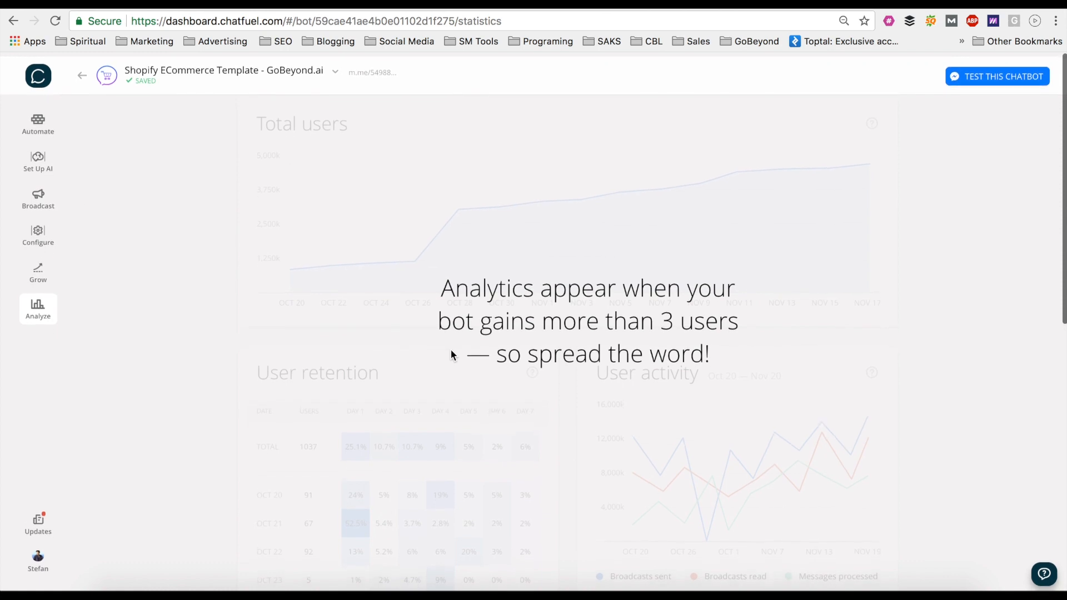
pyautogui.scroll(-1, 409, 367)
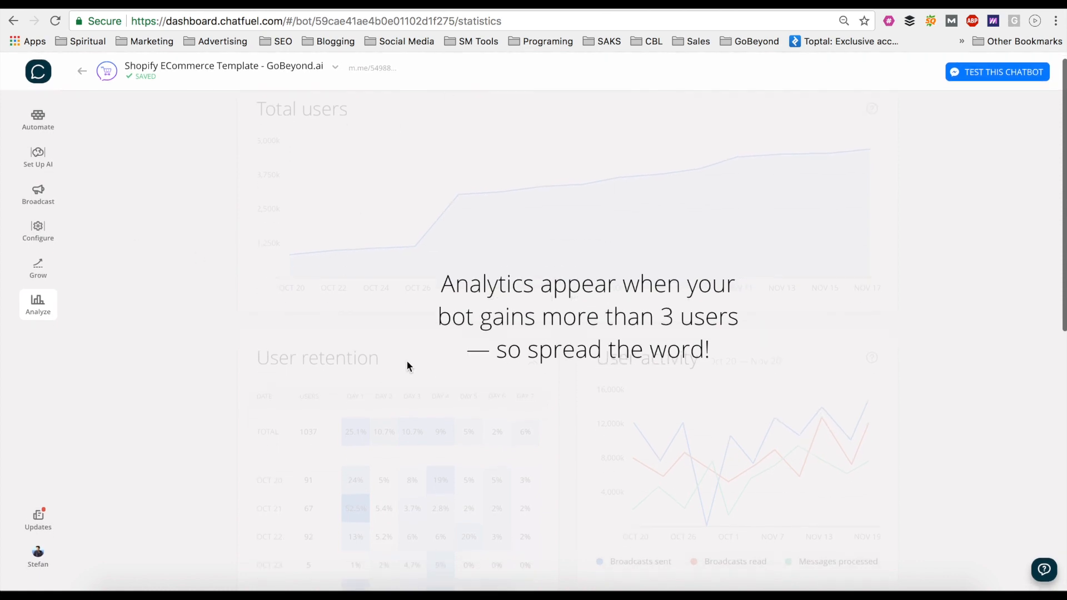
pyautogui.scroll(1, 409, 367)
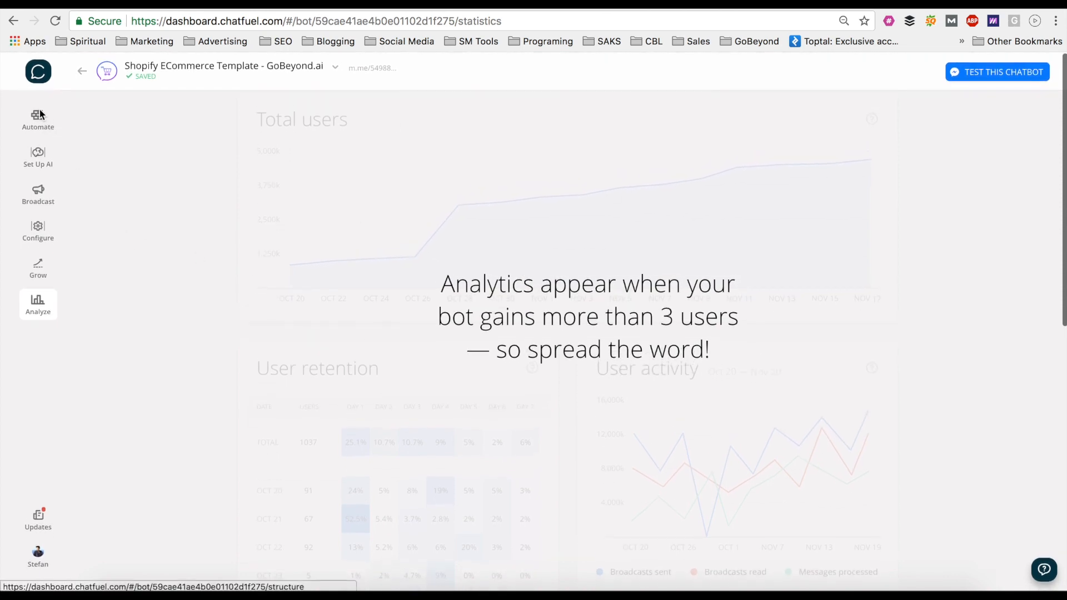
# Step: Open the bot's Welcome message block and review its message text, quick reply and user attribute setup
pyautogui.click(38, 125)
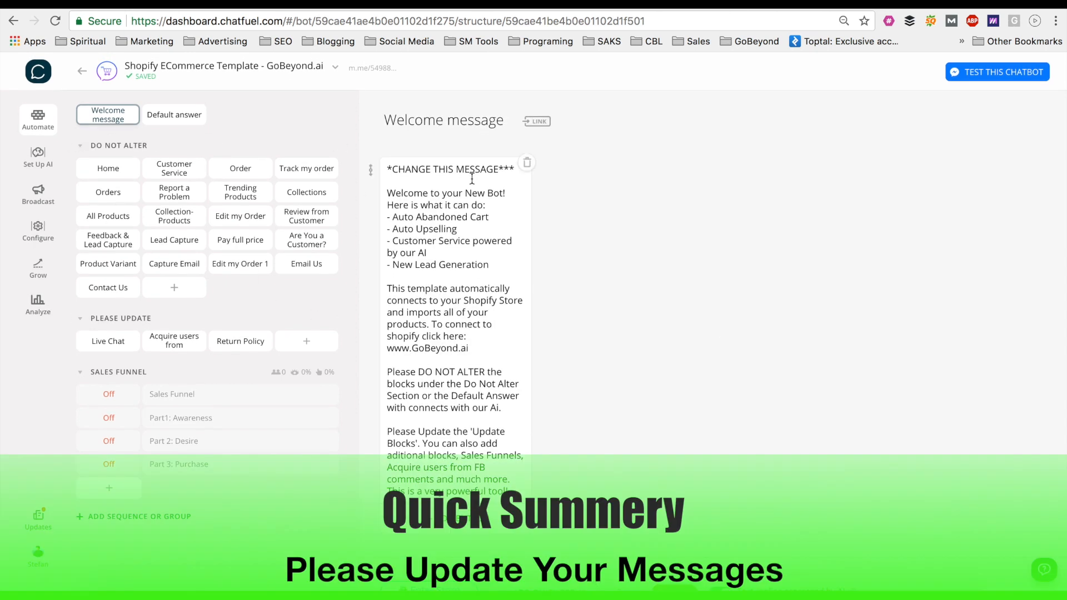
pyautogui.scroll(-1, 515, 443)
pyautogui.scroll(-8, 515, 442)
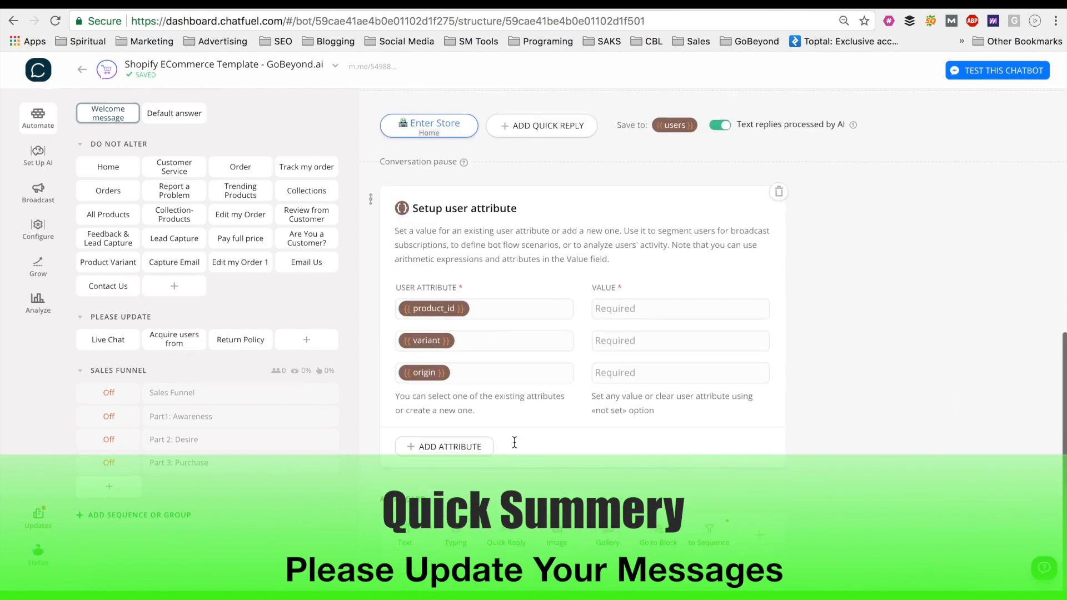
pyautogui.scroll(6, 634, 445)
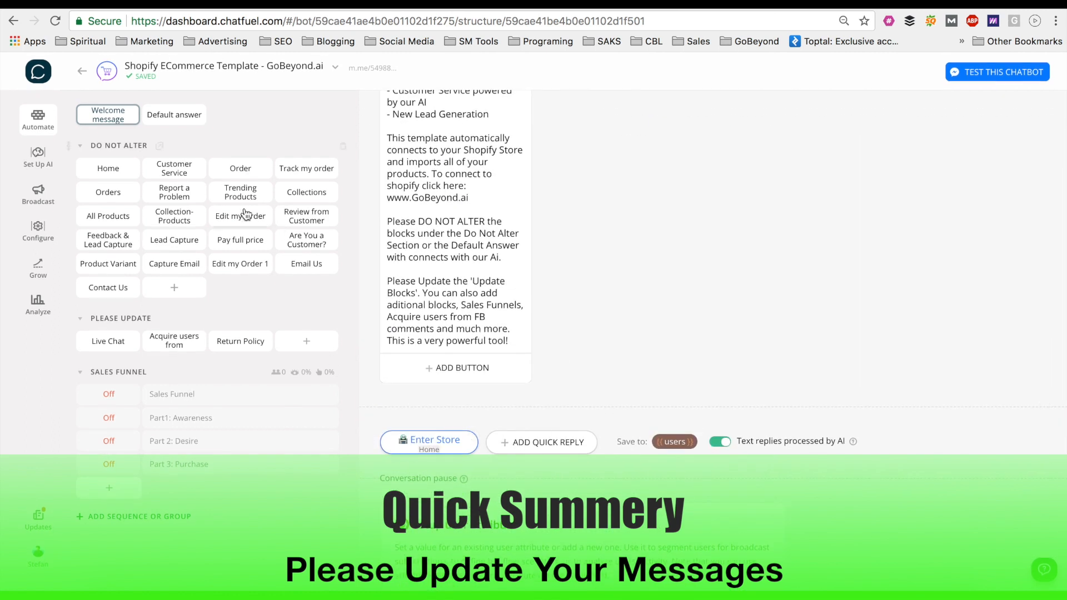
# Step: Review the Default answer block's user input and JSON API cards, and open the Return Policy and Acquire users from blocks
pyautogui.click(173, 118)
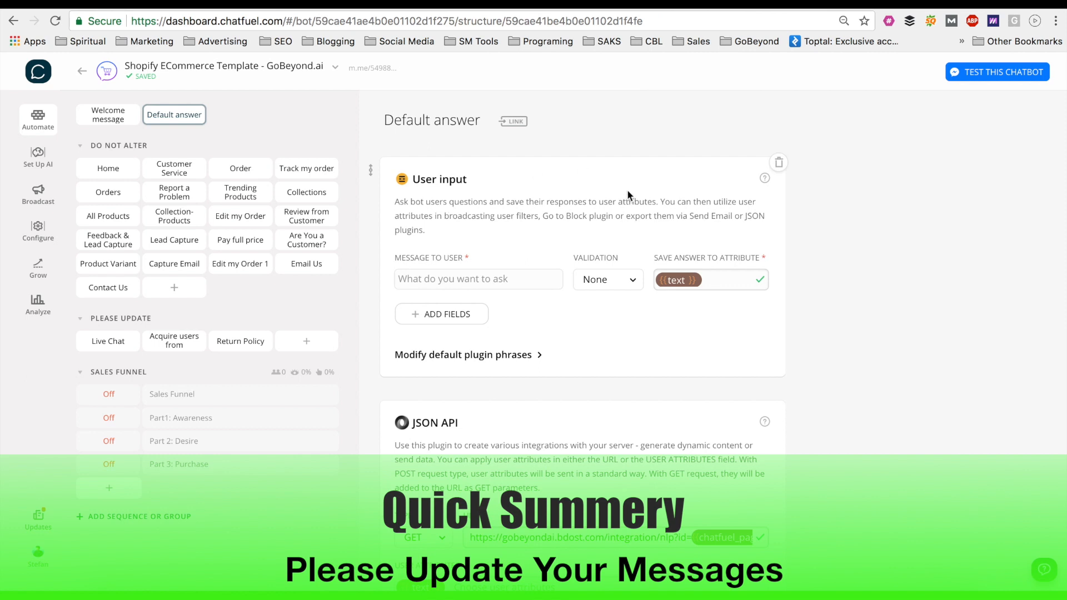
pyautogui.scroll(-3, 642, 217)
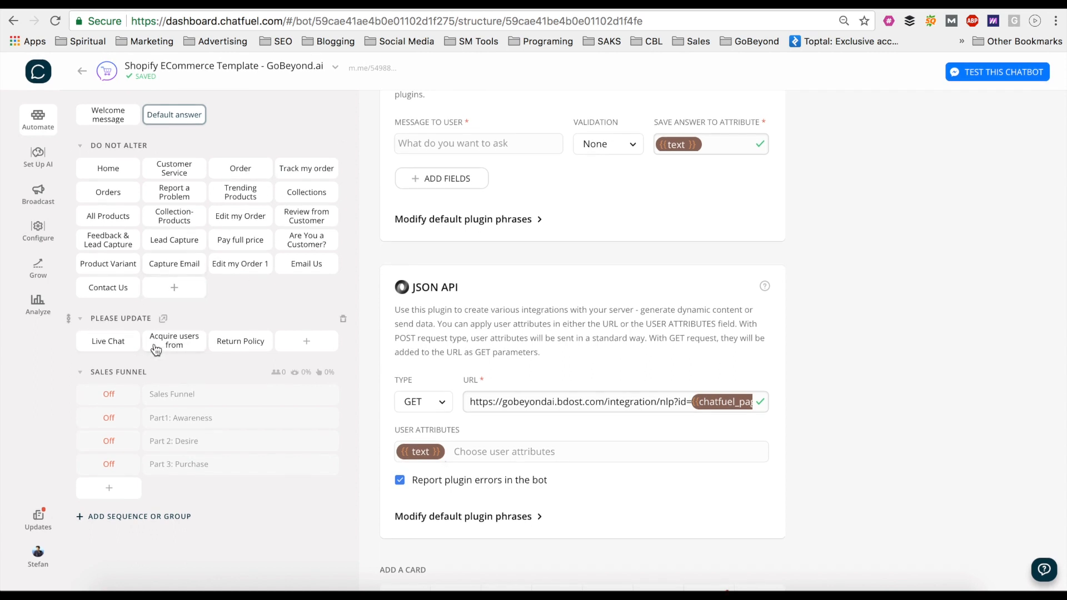
pyautogui.click(250, 348)
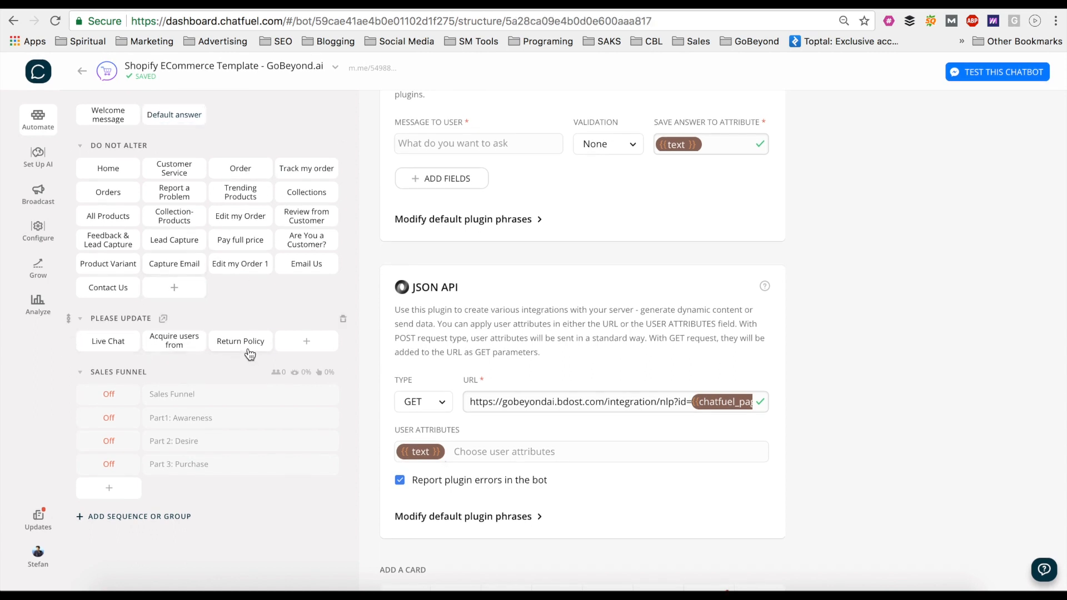
pyautogui.click(179, 345)
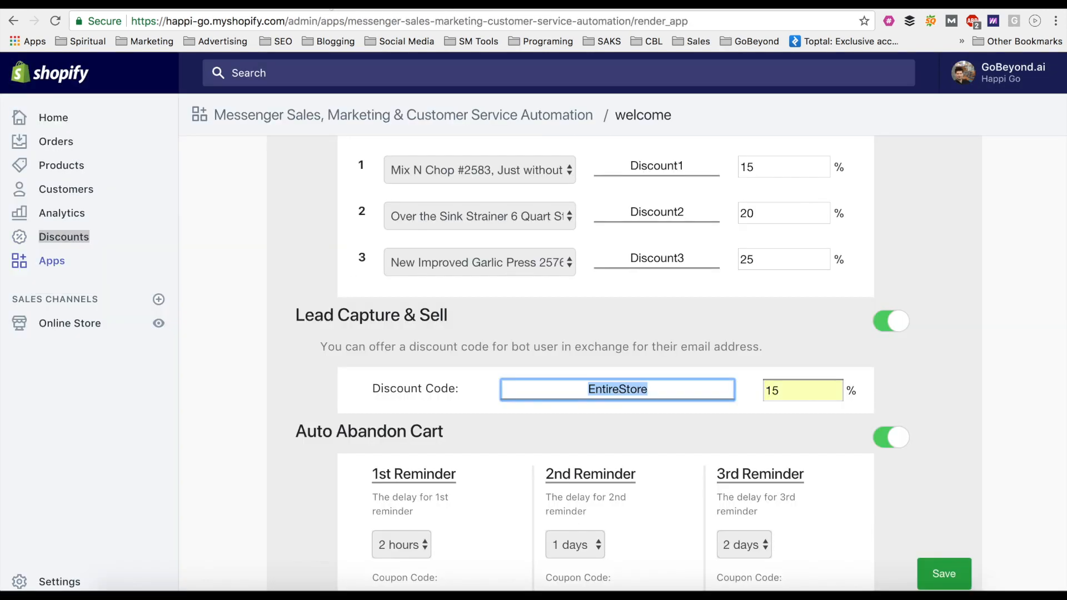
# Step: Switch to the Messenger automation app in Shopify, review its settings from store logo to plan, and open its sales and leads overview
pyautogui.scroll(10, 437, 307)
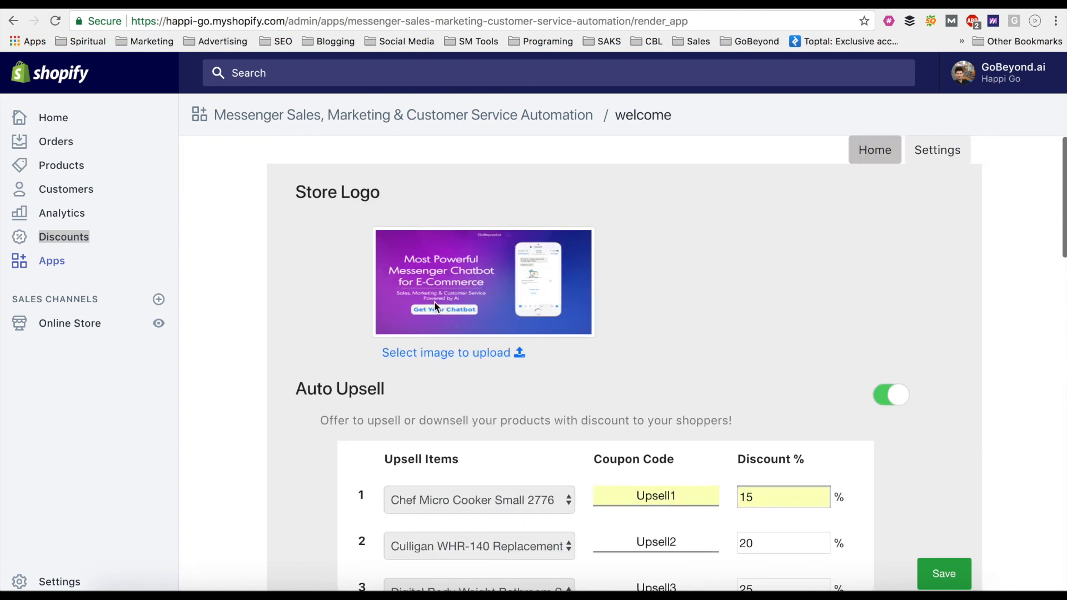
pyautogui.scroll(-6, 535, 386)
pyautogui.scroll(-10, 535, 387)
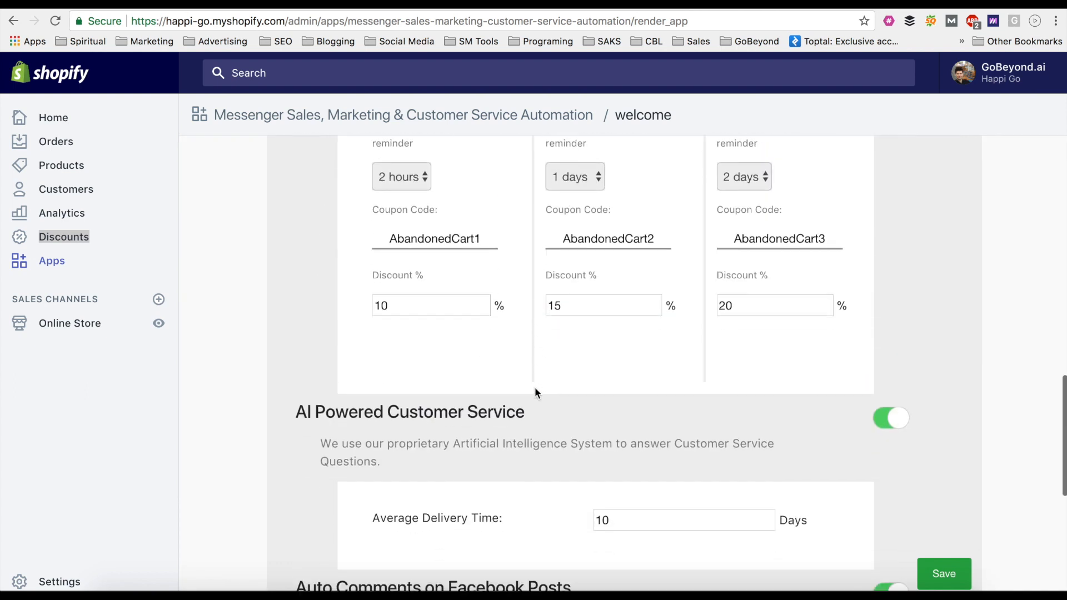
pyautogui.scroll(-5, 537, 392)
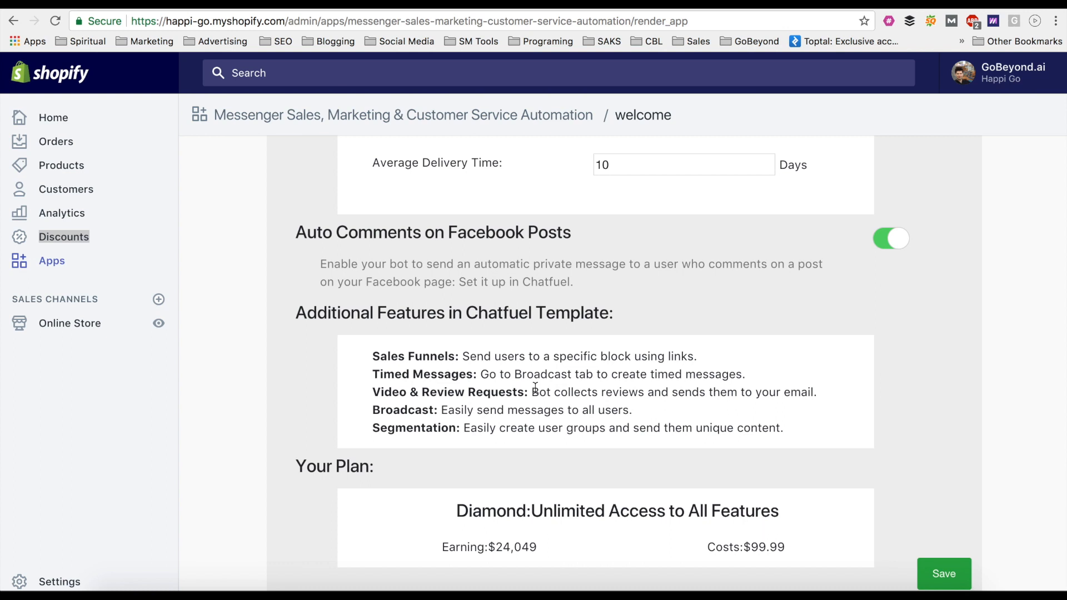
pyautogui.scroll(15, 536, 387)
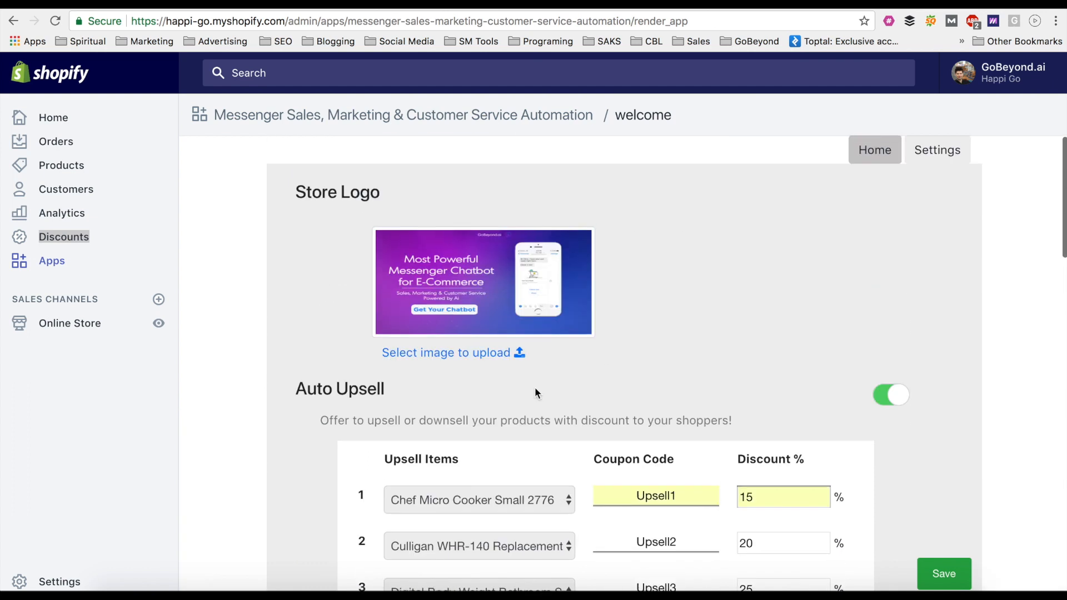
pyautogui.click(871, 155)
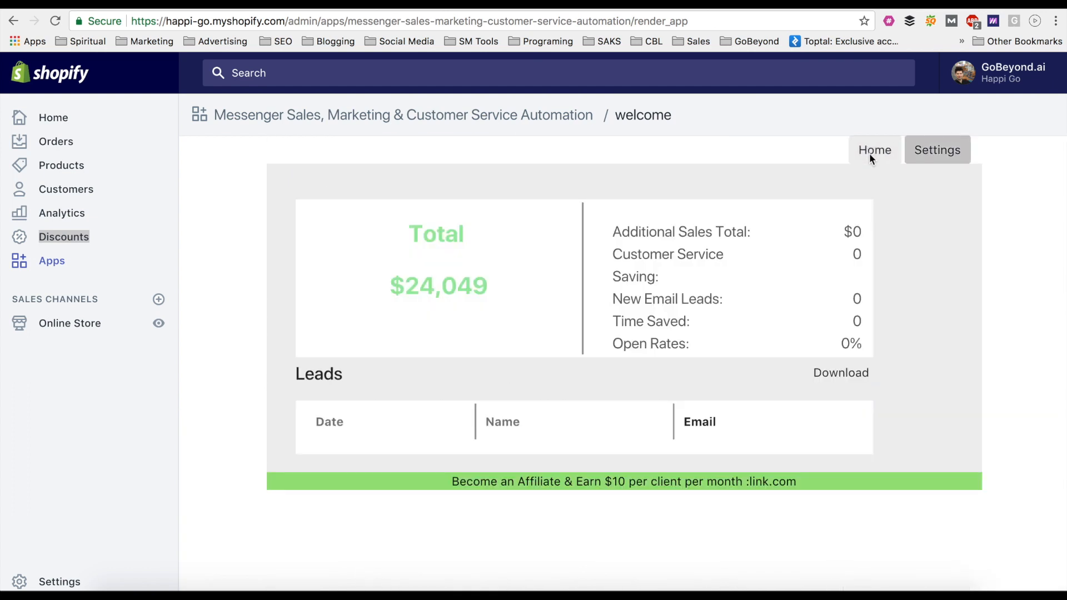